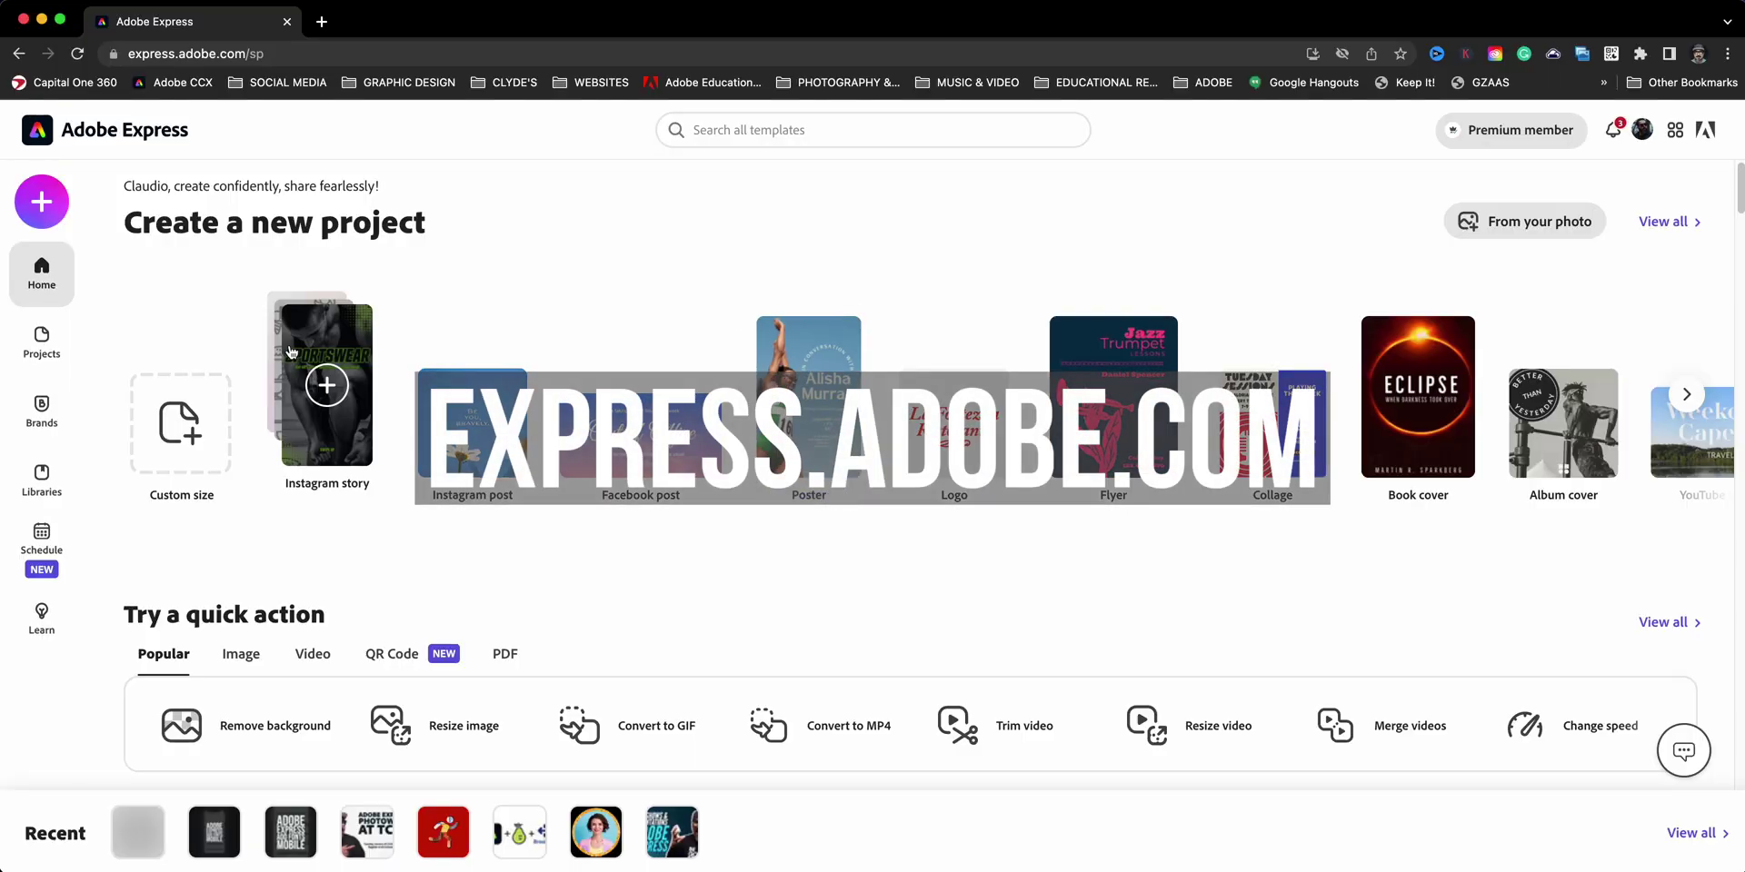
Step: Create a 2560 × 2560 px custom-size graphic and drop the Apple Music image onto it
click(67, 213)
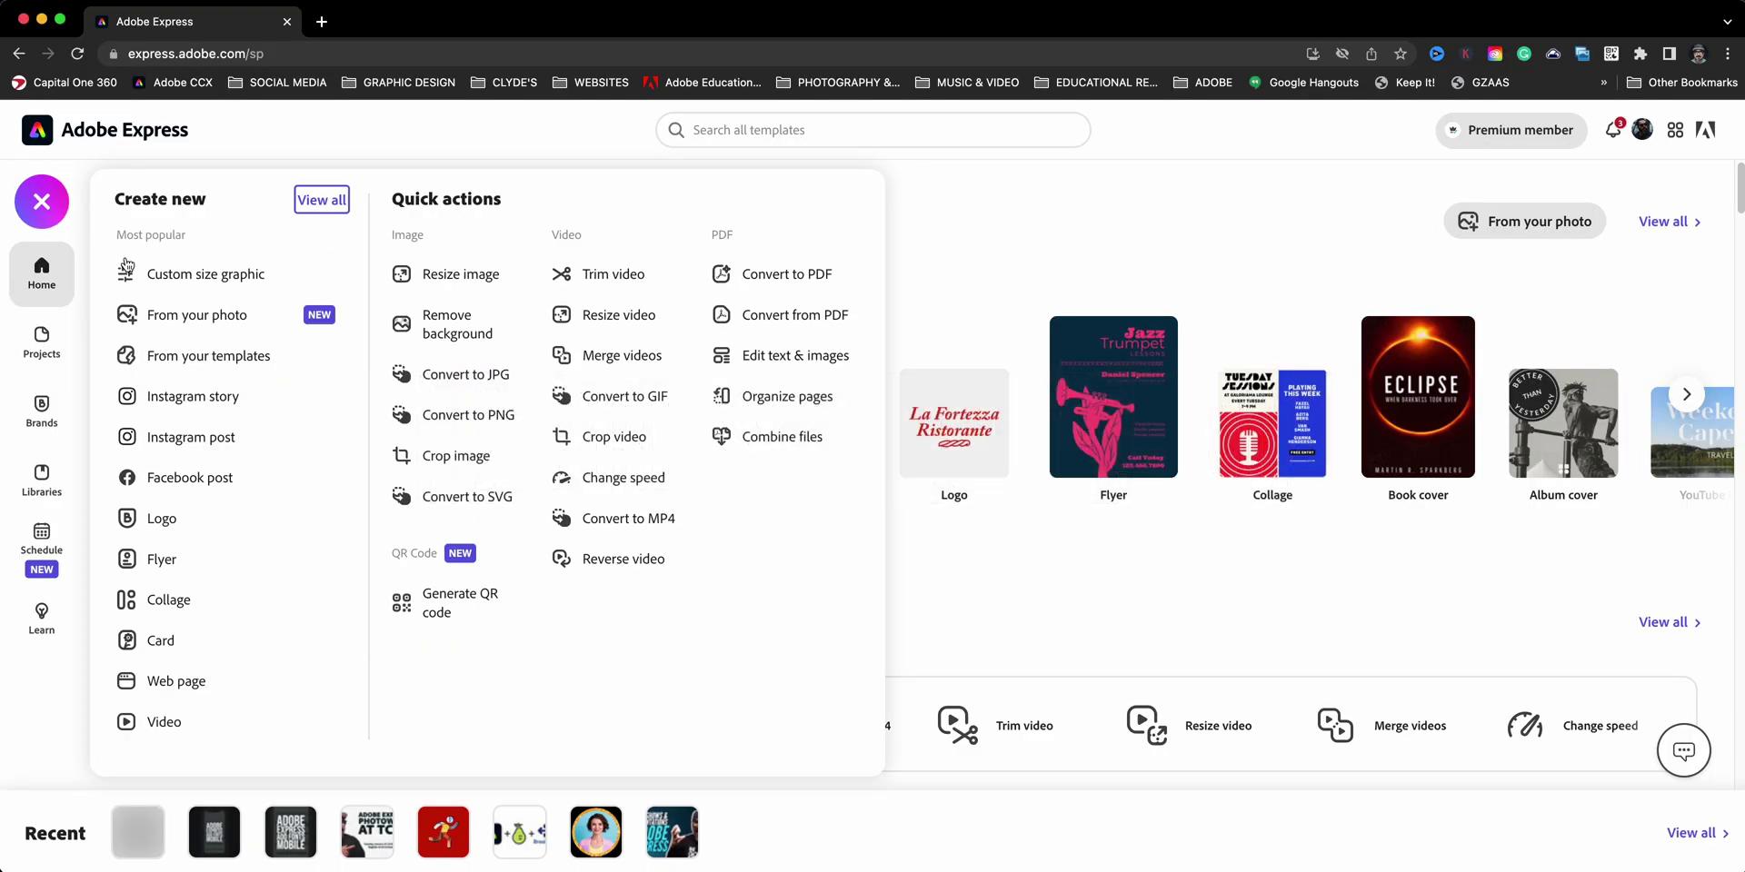
click(150, 277)
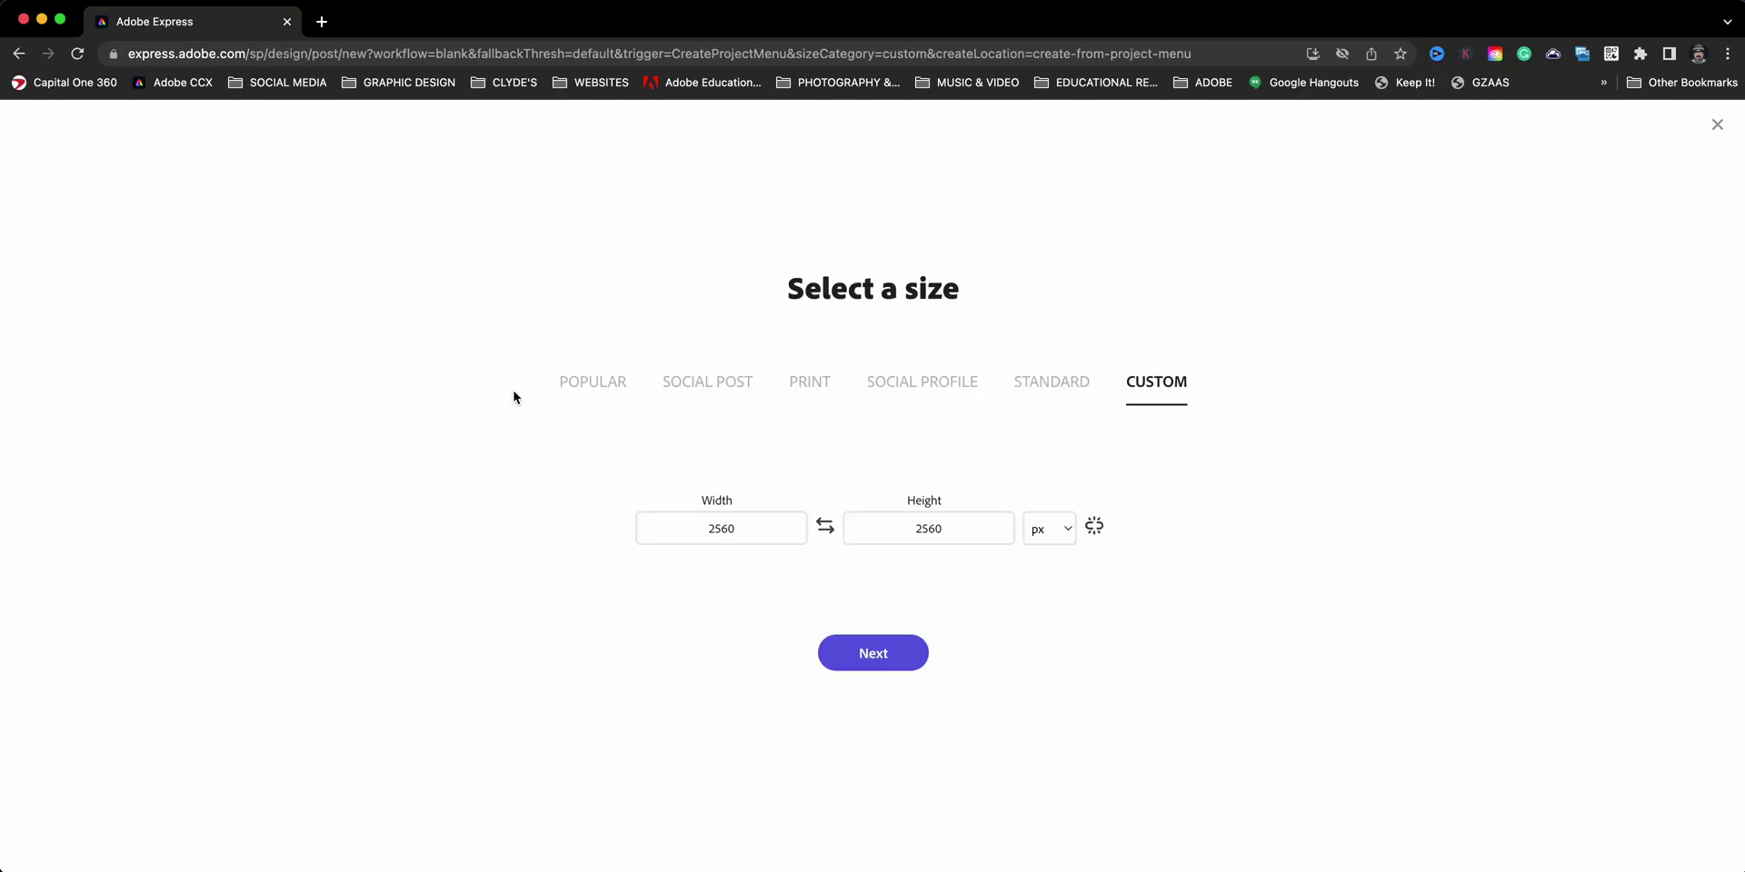
click(858, 664)
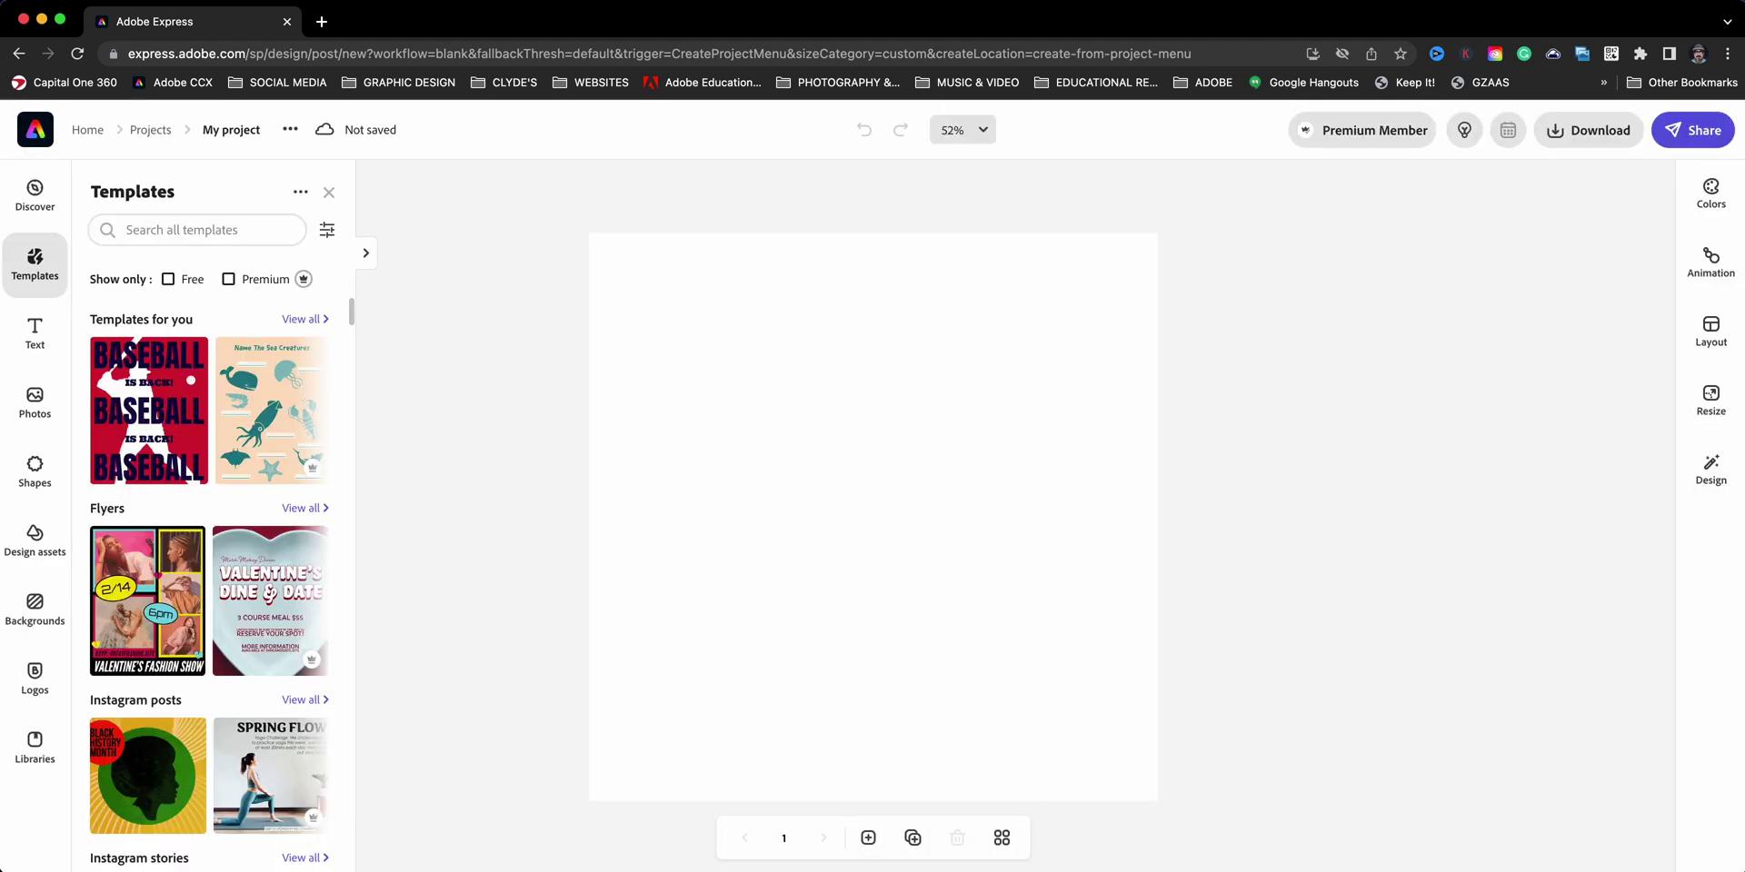
drag(860, 642, 811, 601)
Step: Enlarge and centre the Apple Music image, then push it mostly off the page's right edge
click(815, 595)
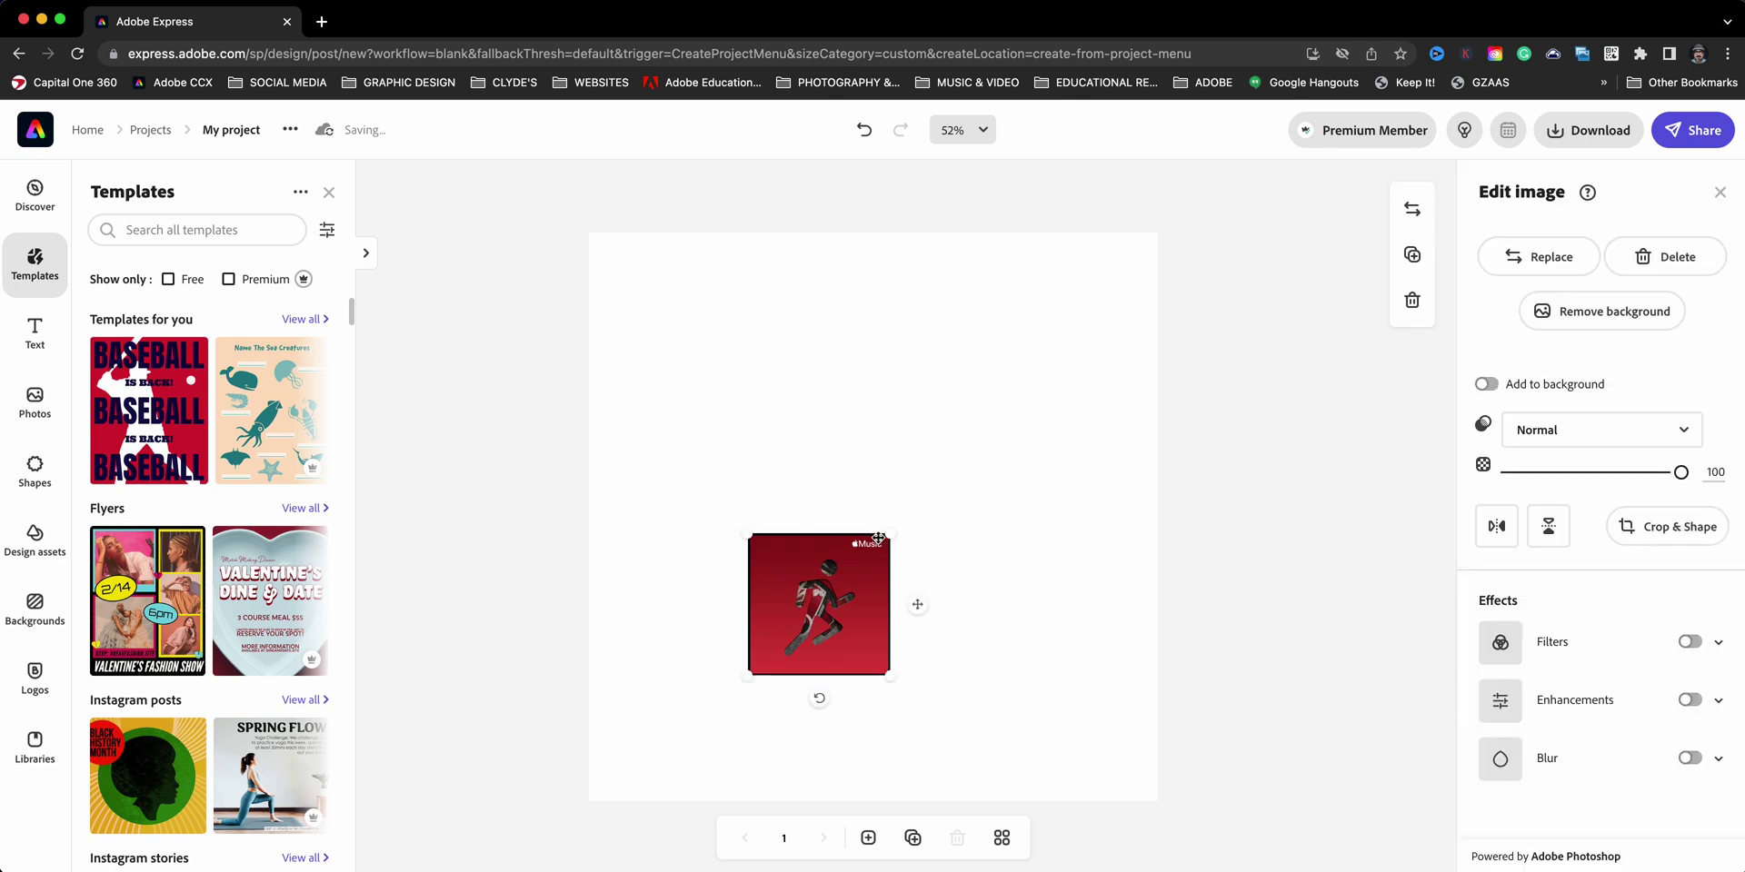
drag(884, 538, 1102, 218)
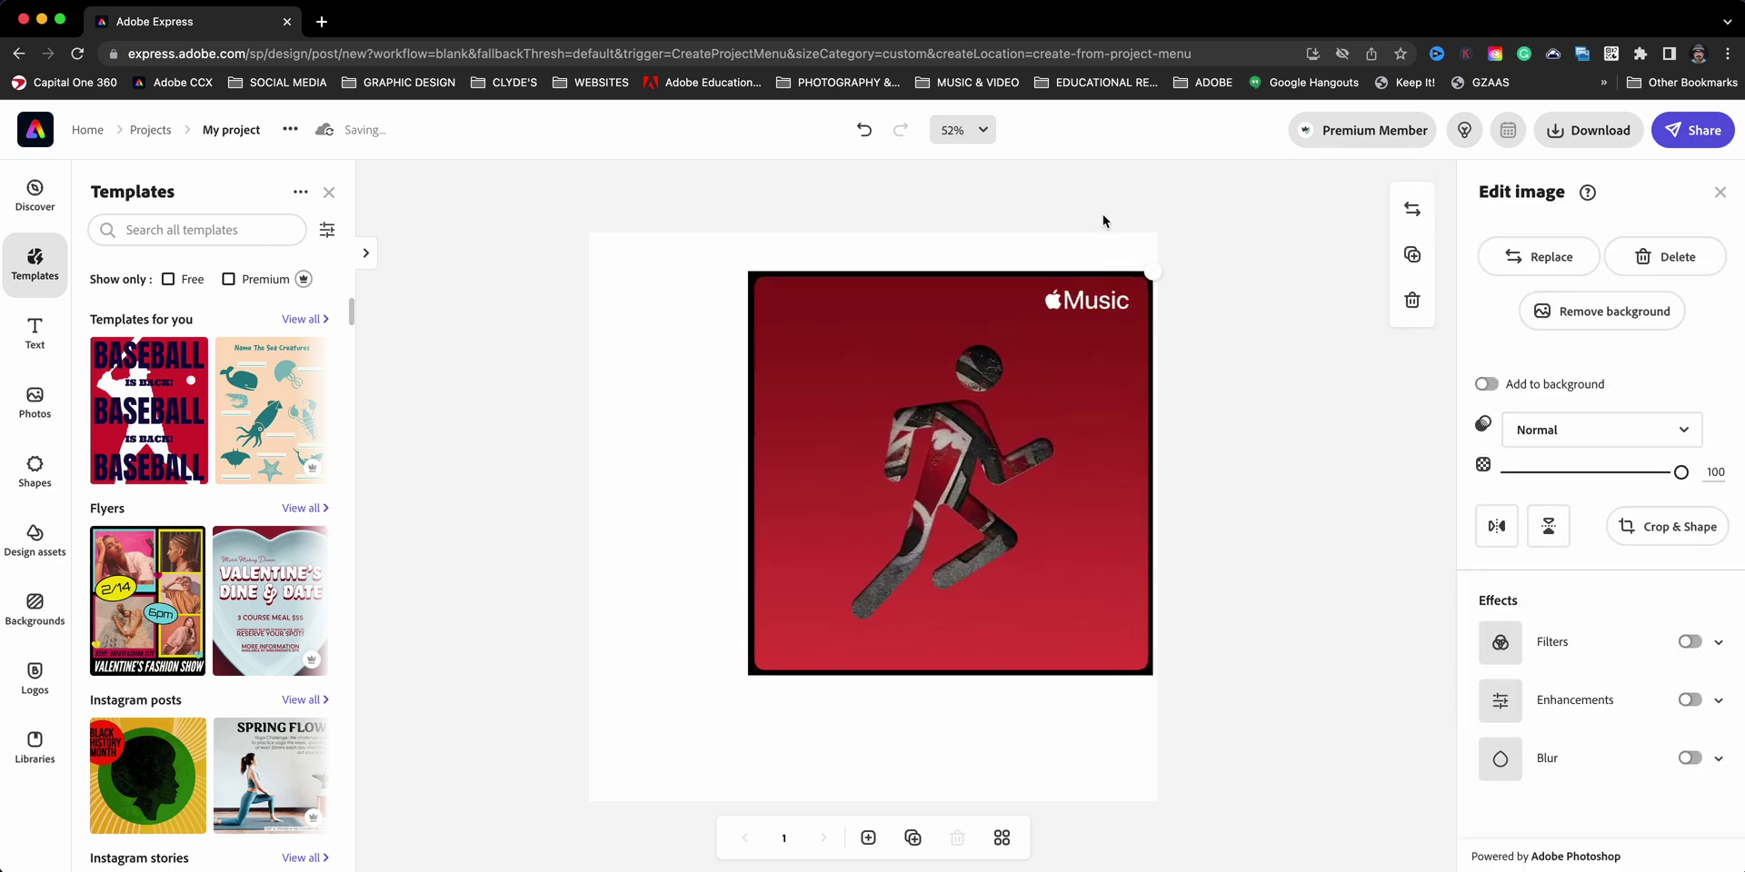
drag(1061, 327, 978, 368)
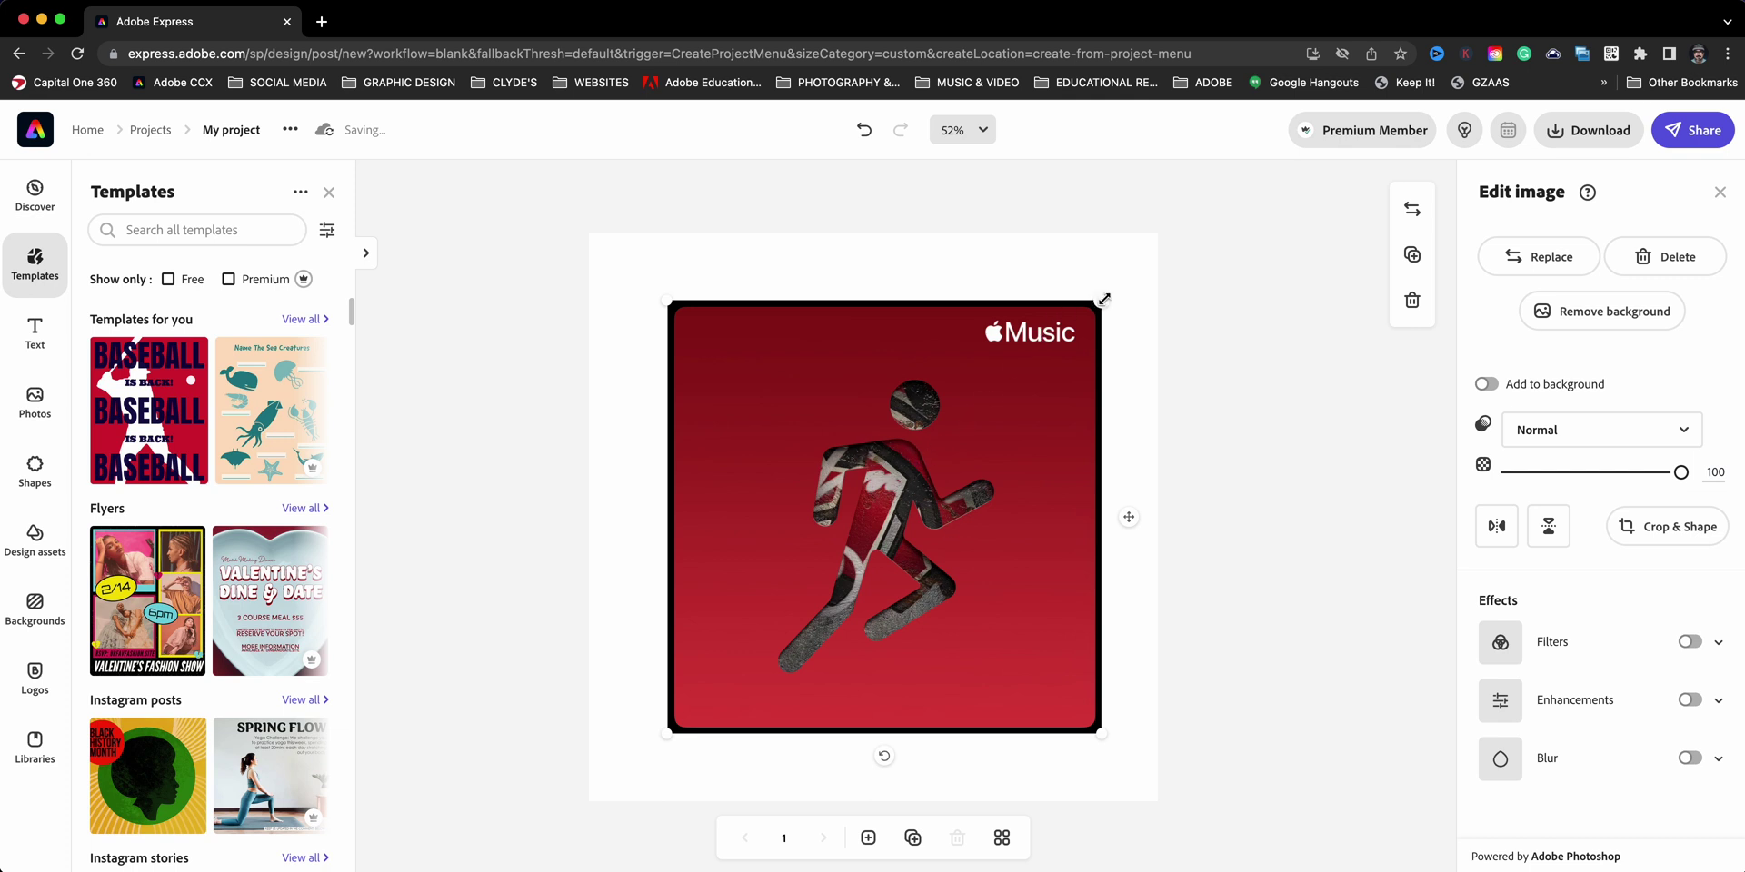
drag(1102, 301, 1156, 238)
drag(1045, 397, 991, 484)
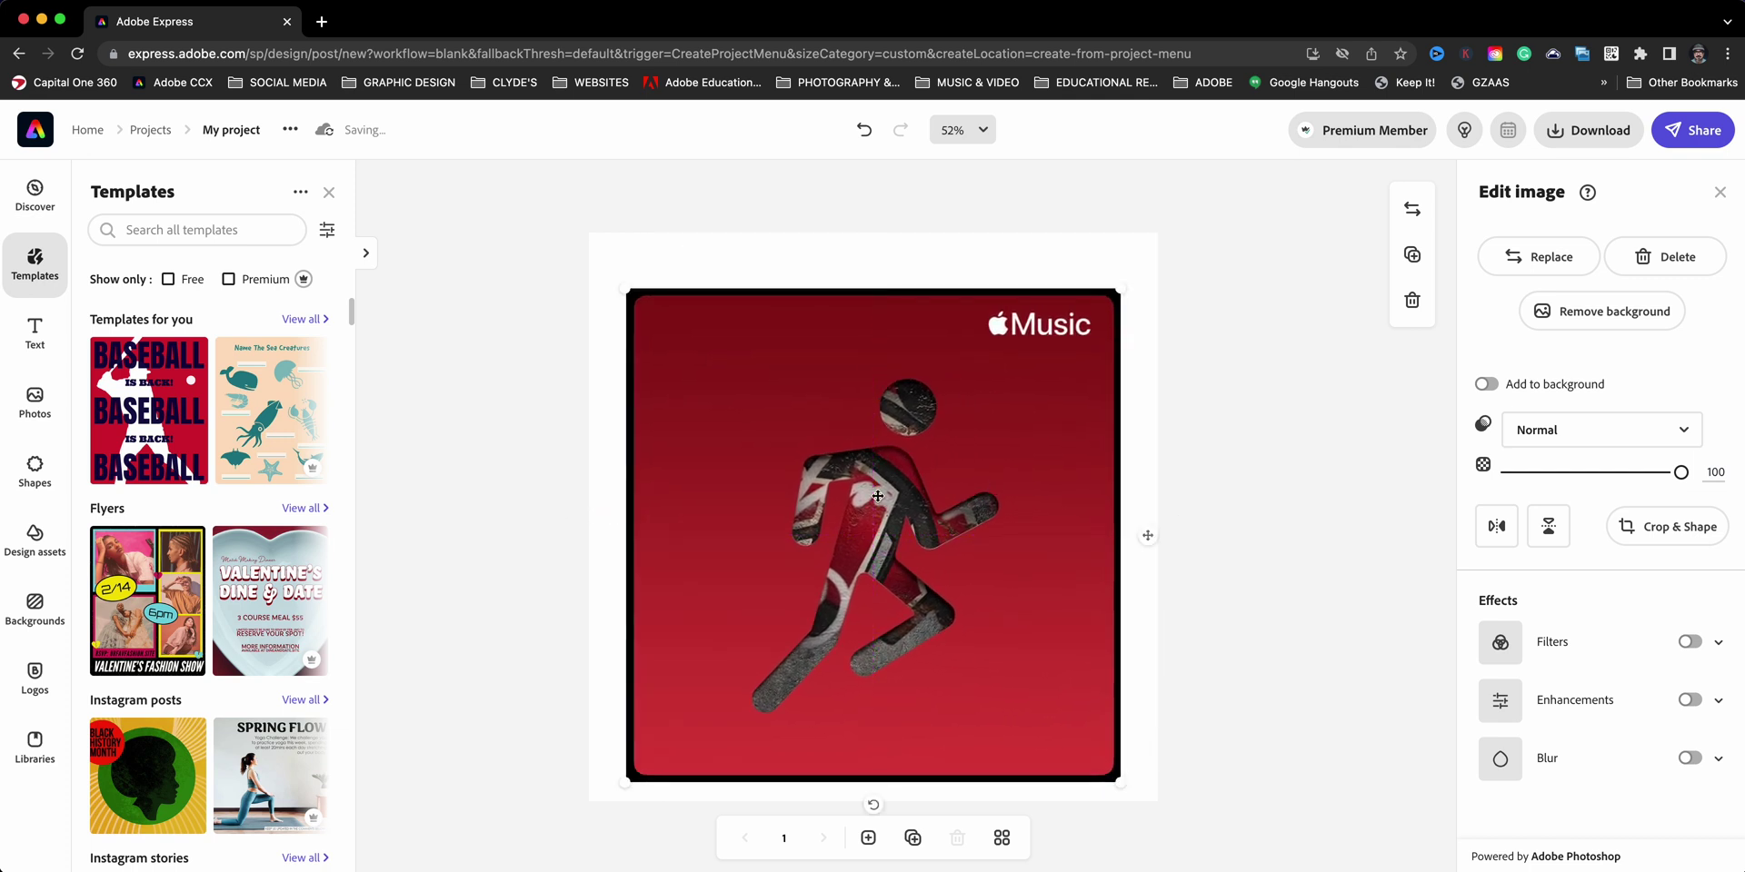
drag(750, 536, 1282, 544)
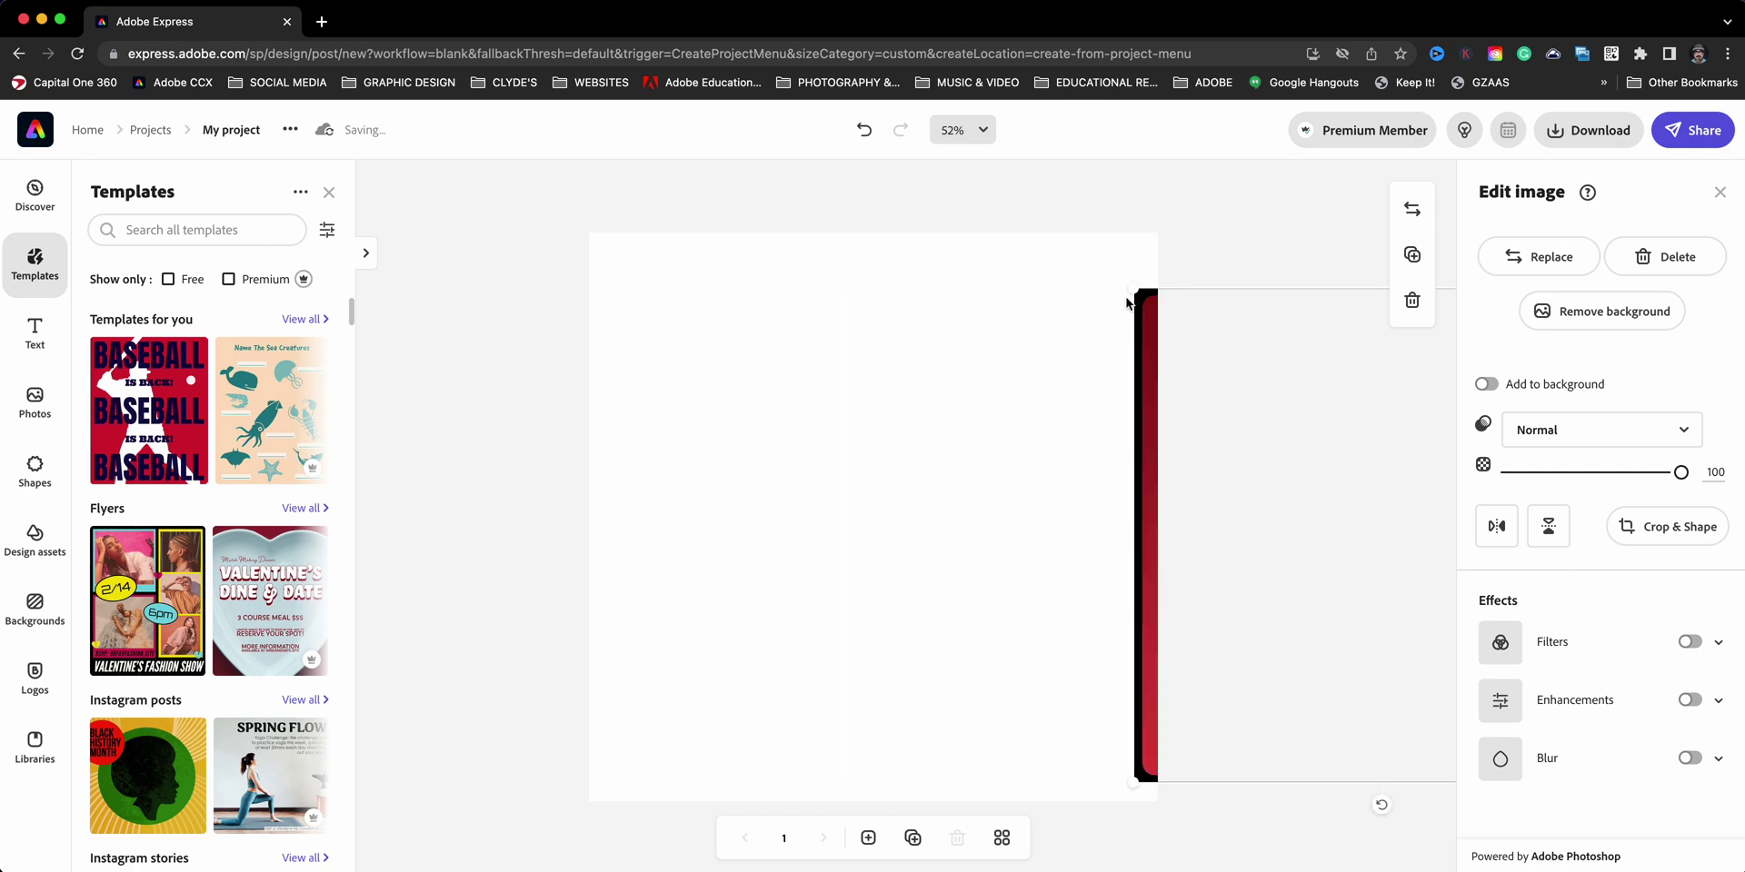
Step: Search the shapes for 'runner' and add a running-man shape to the page
click(891, 339)
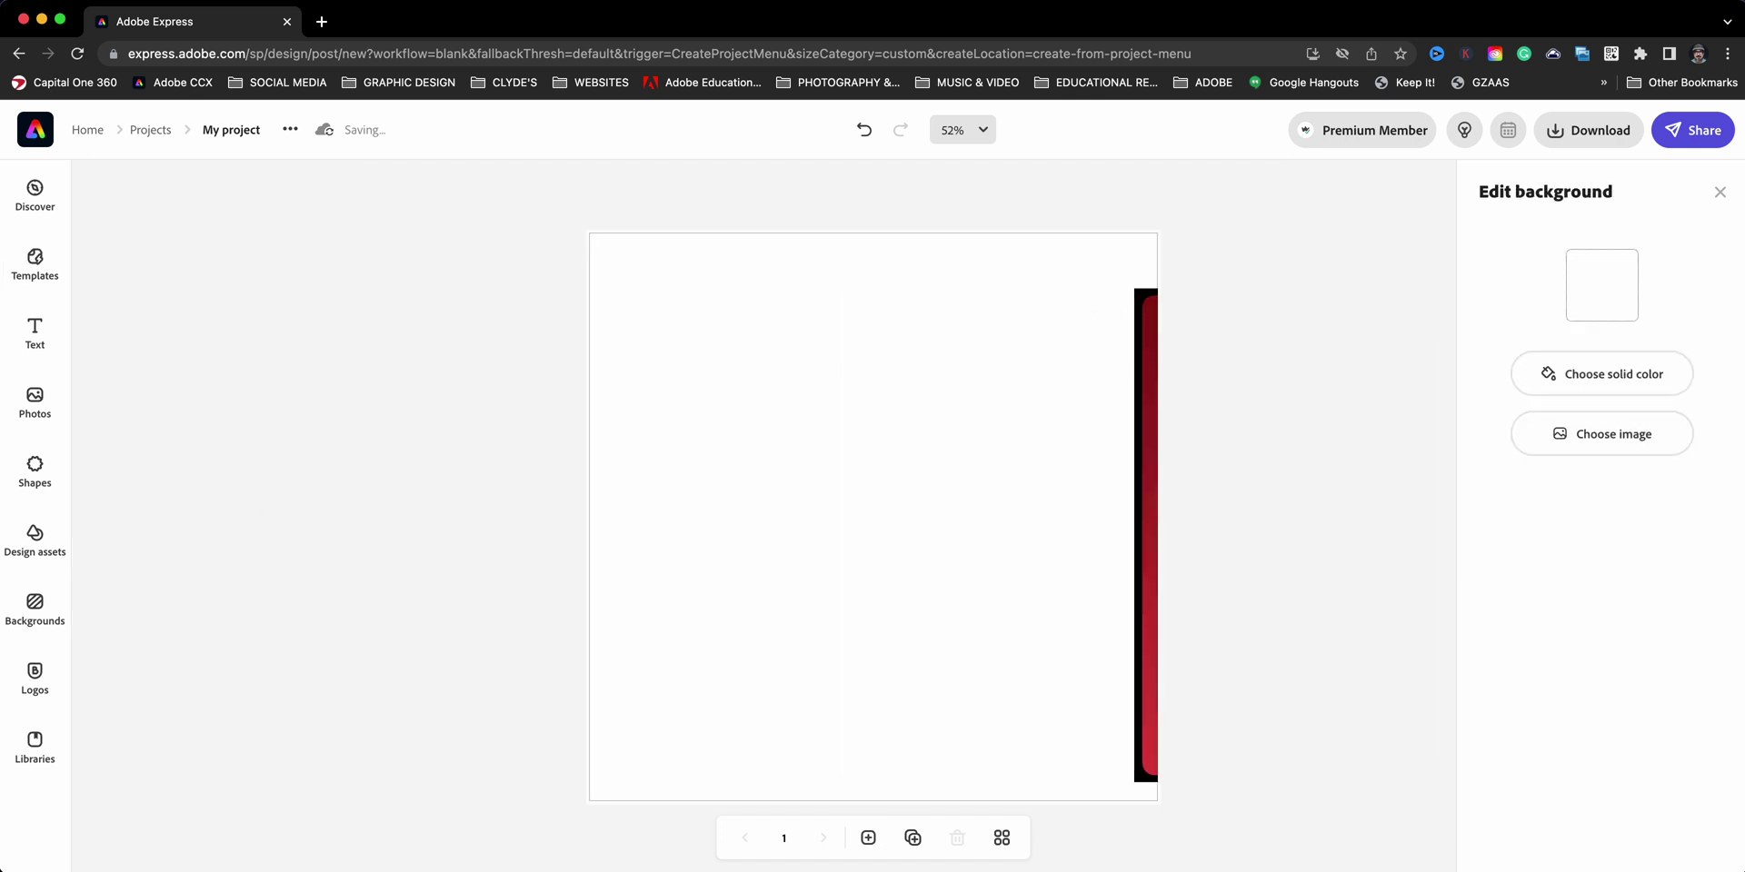
click(35, 465)
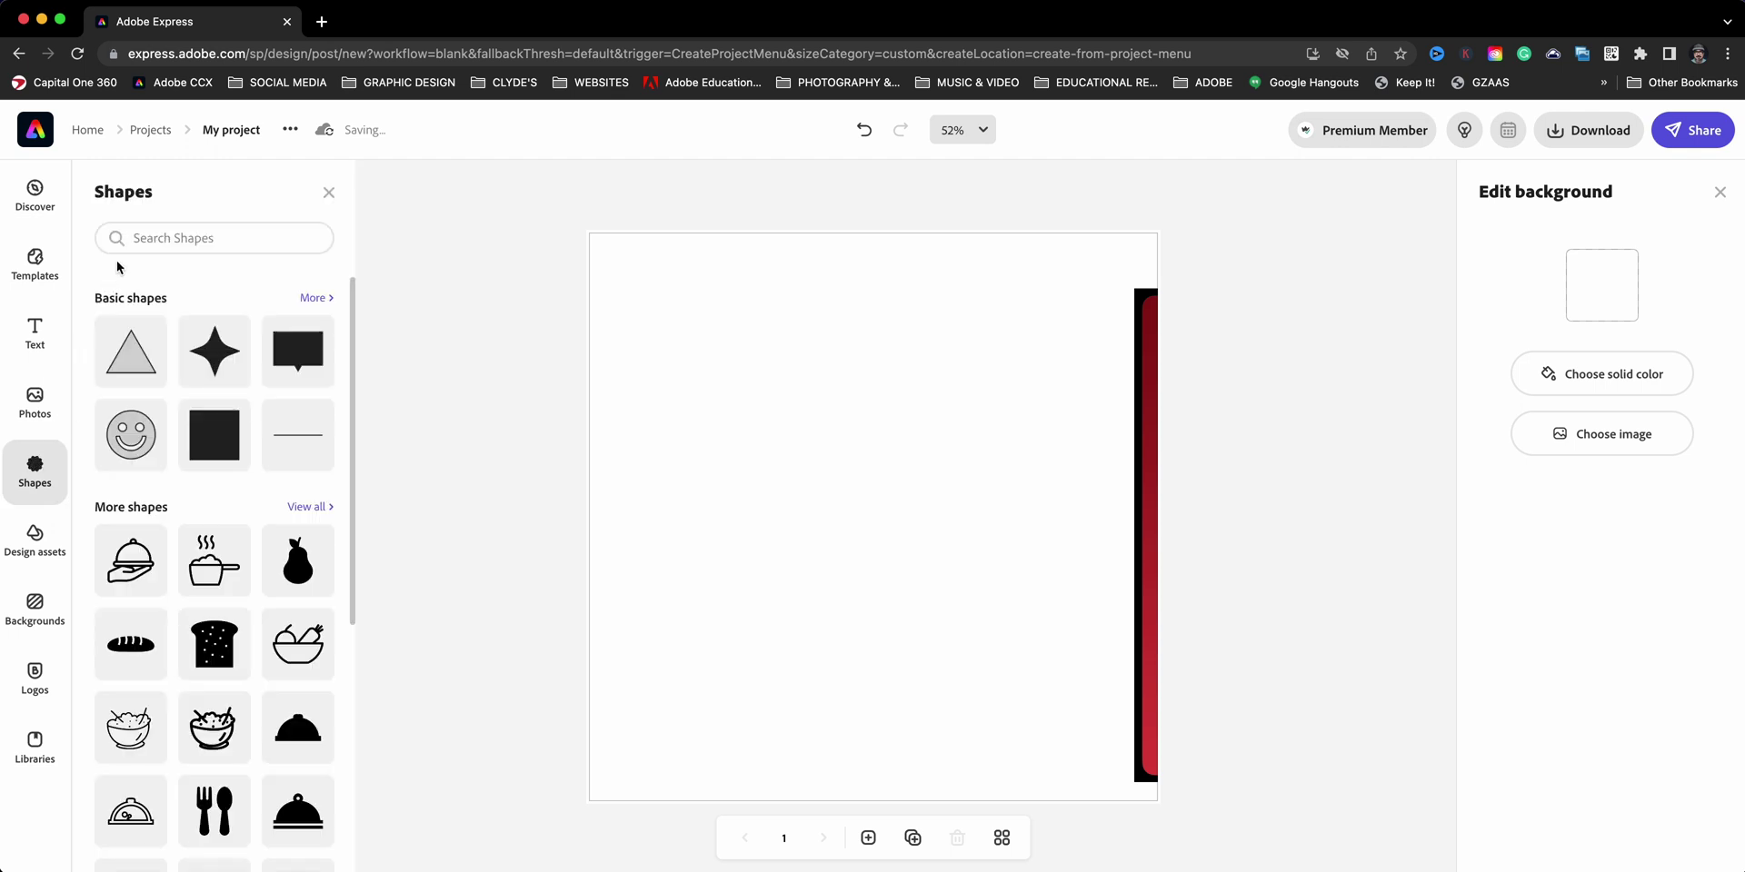
click(138, 237)
text(runner)
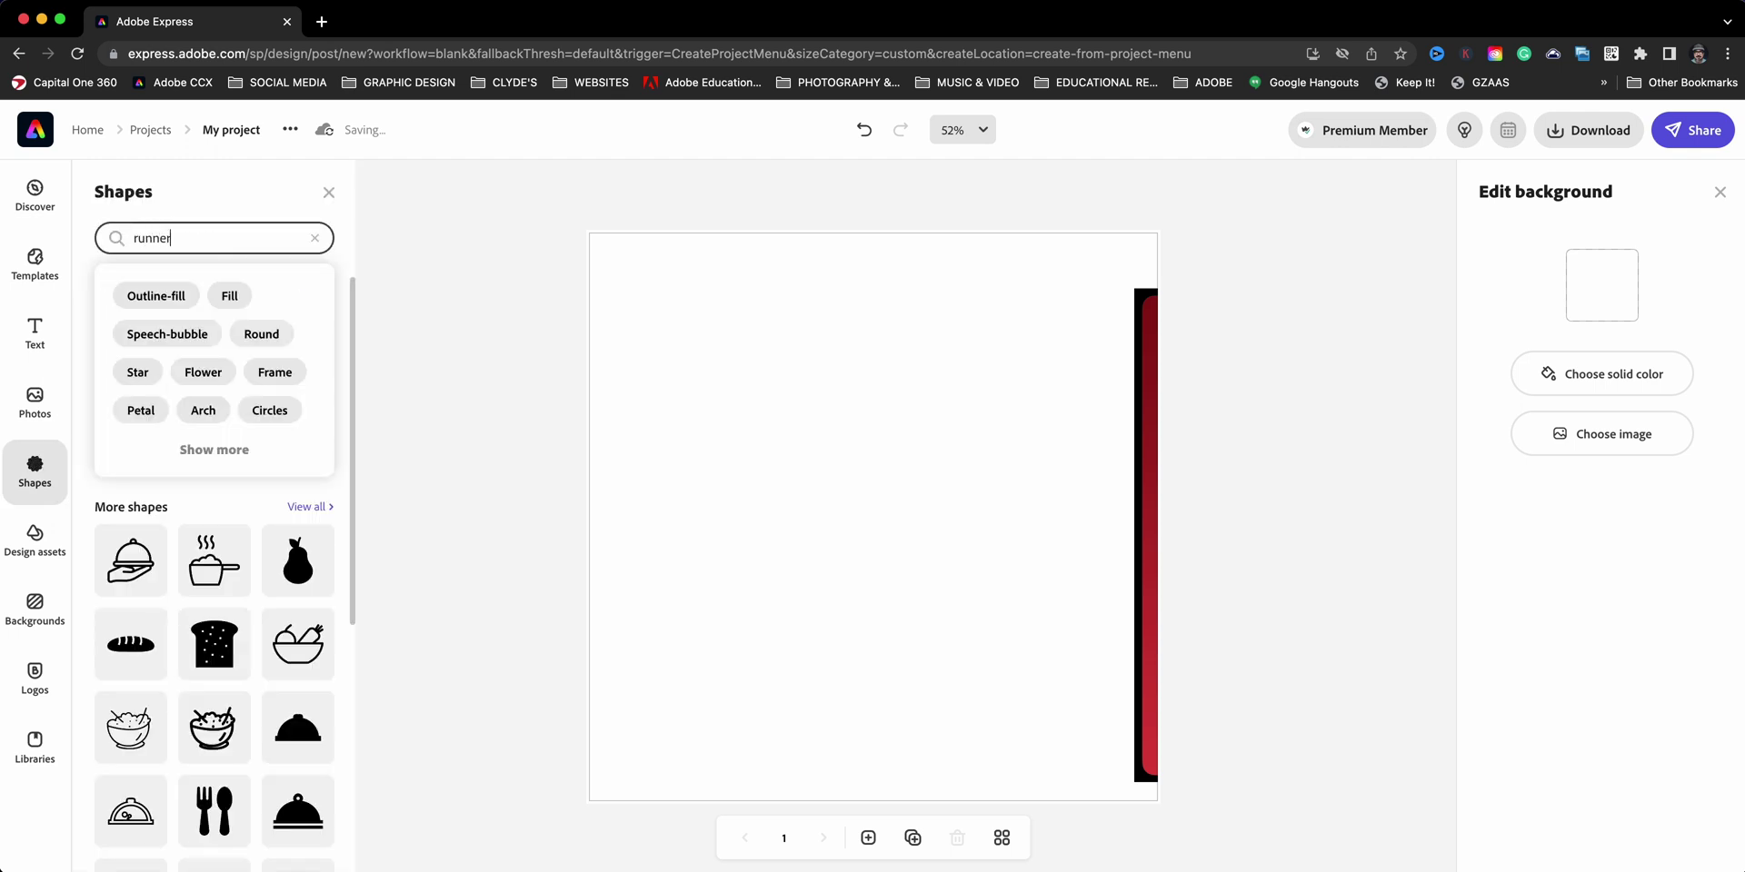
key(Return)
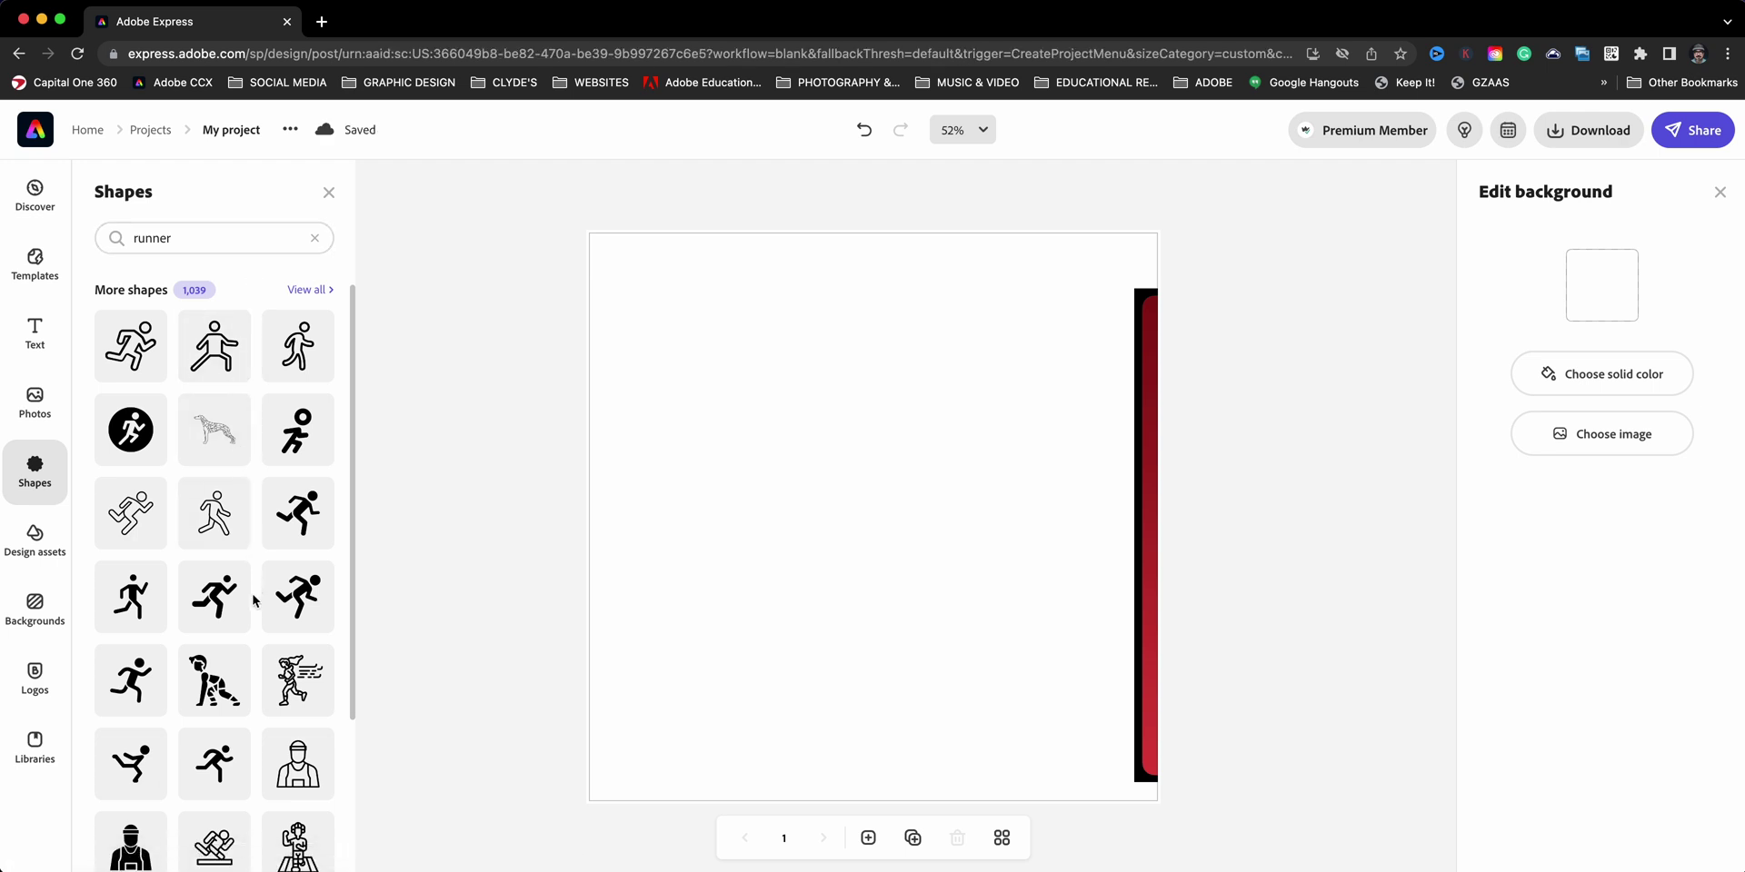
scroll(254, 600, down, 2)
scroll(254, 601, down, 5)
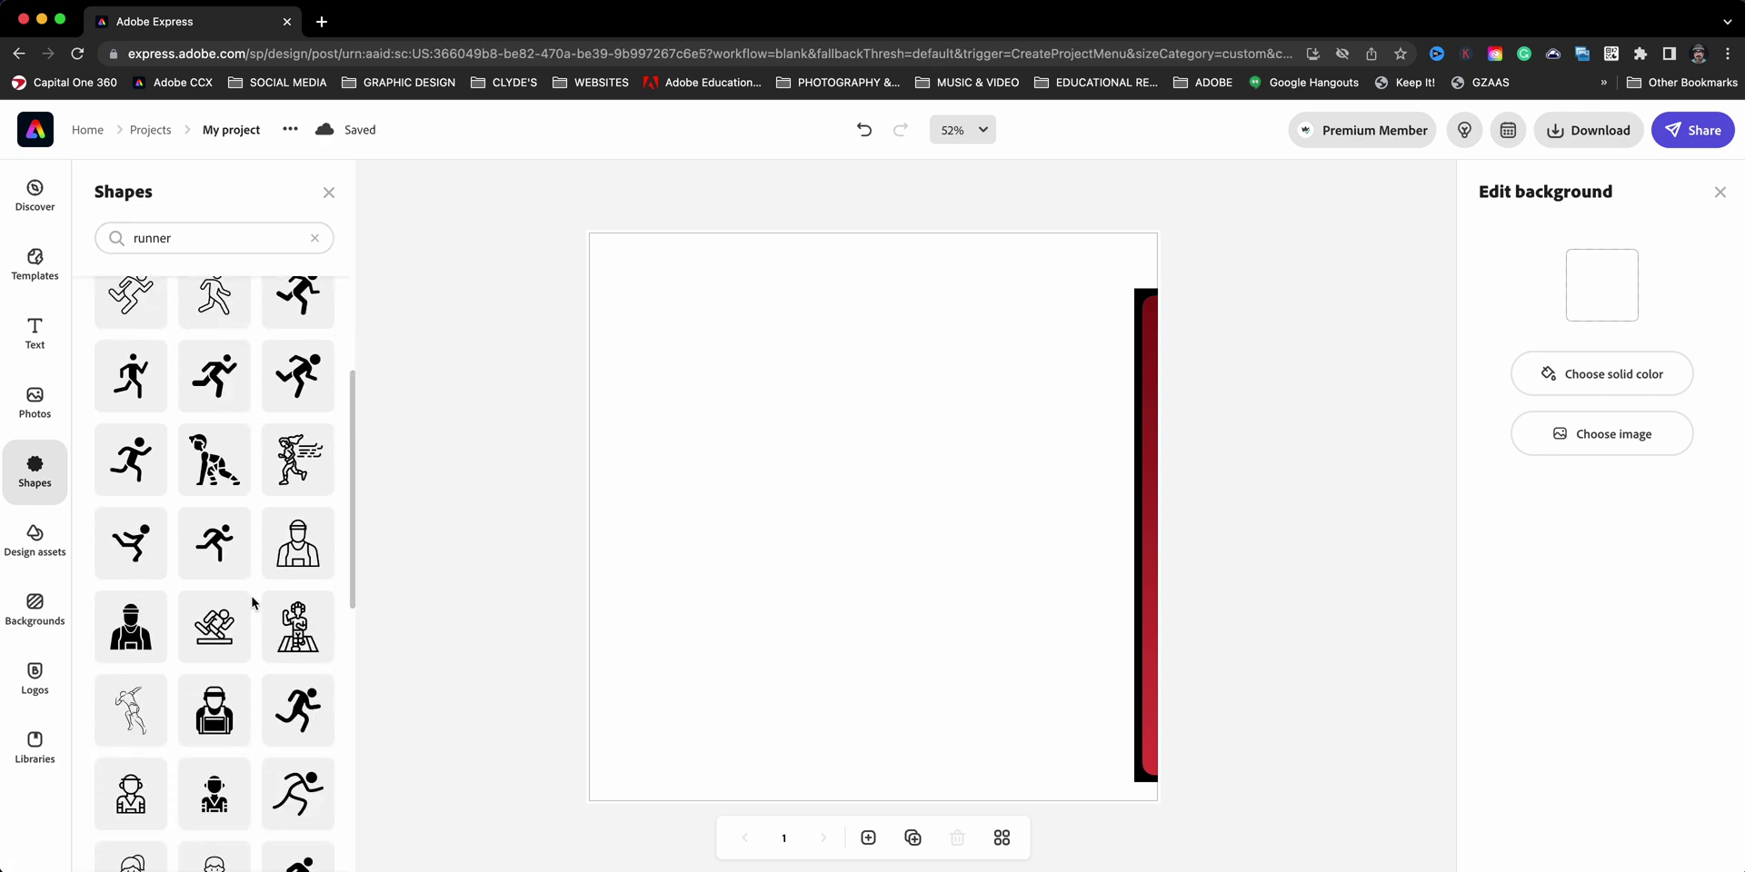
scroll(253, 603, down, 8)
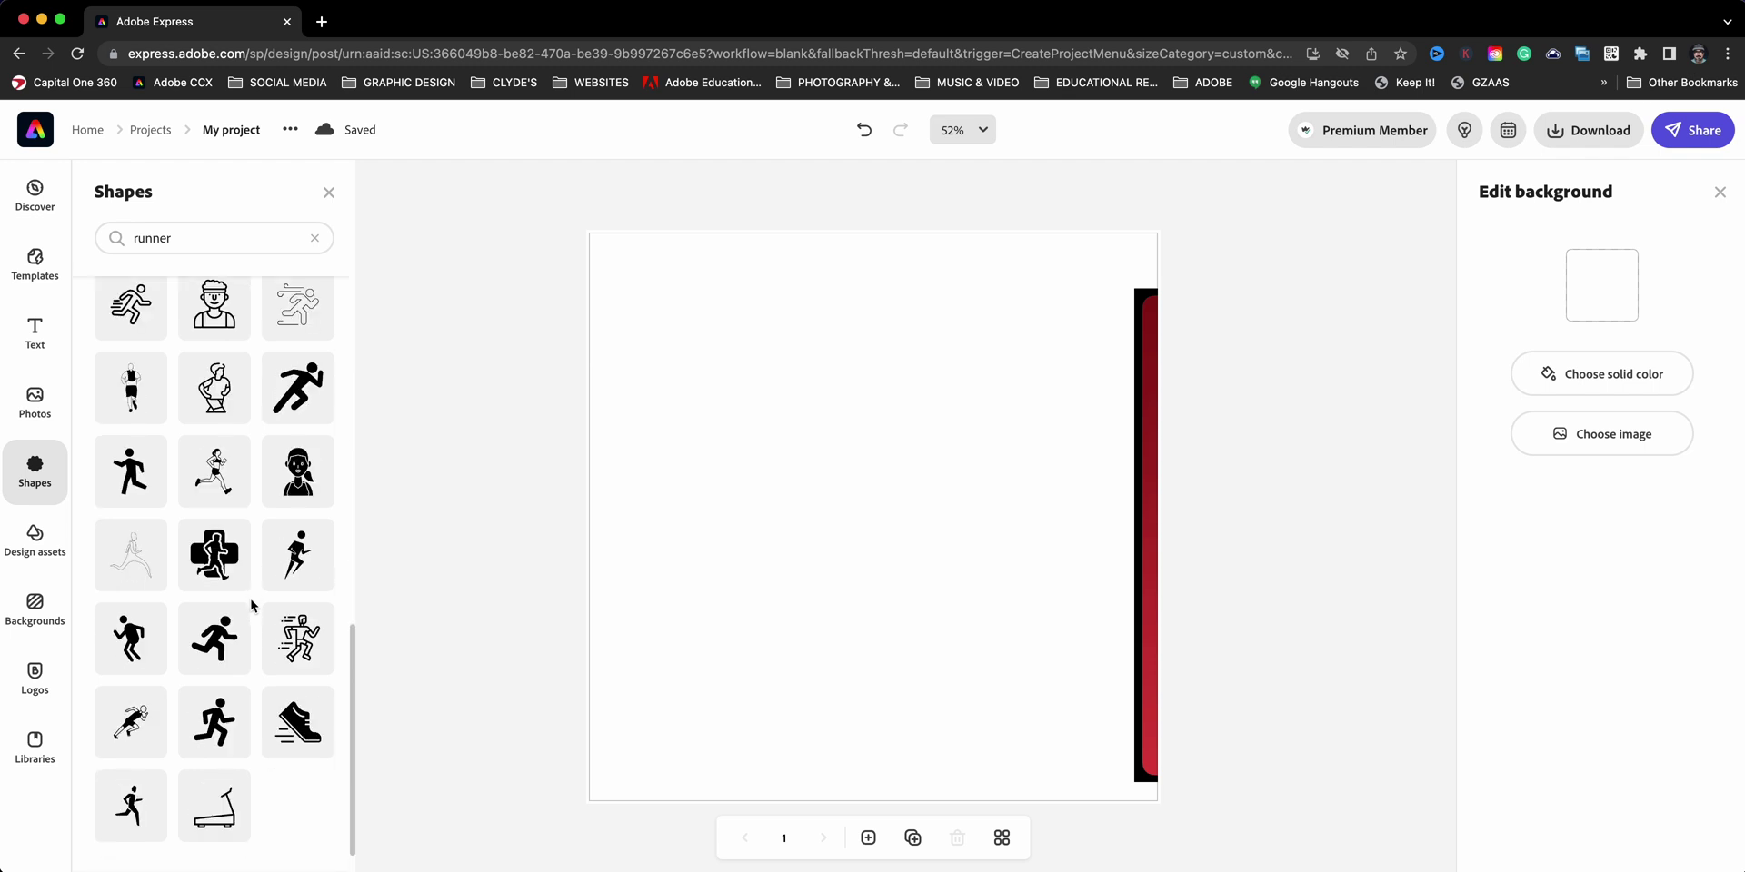
click(234, 647)
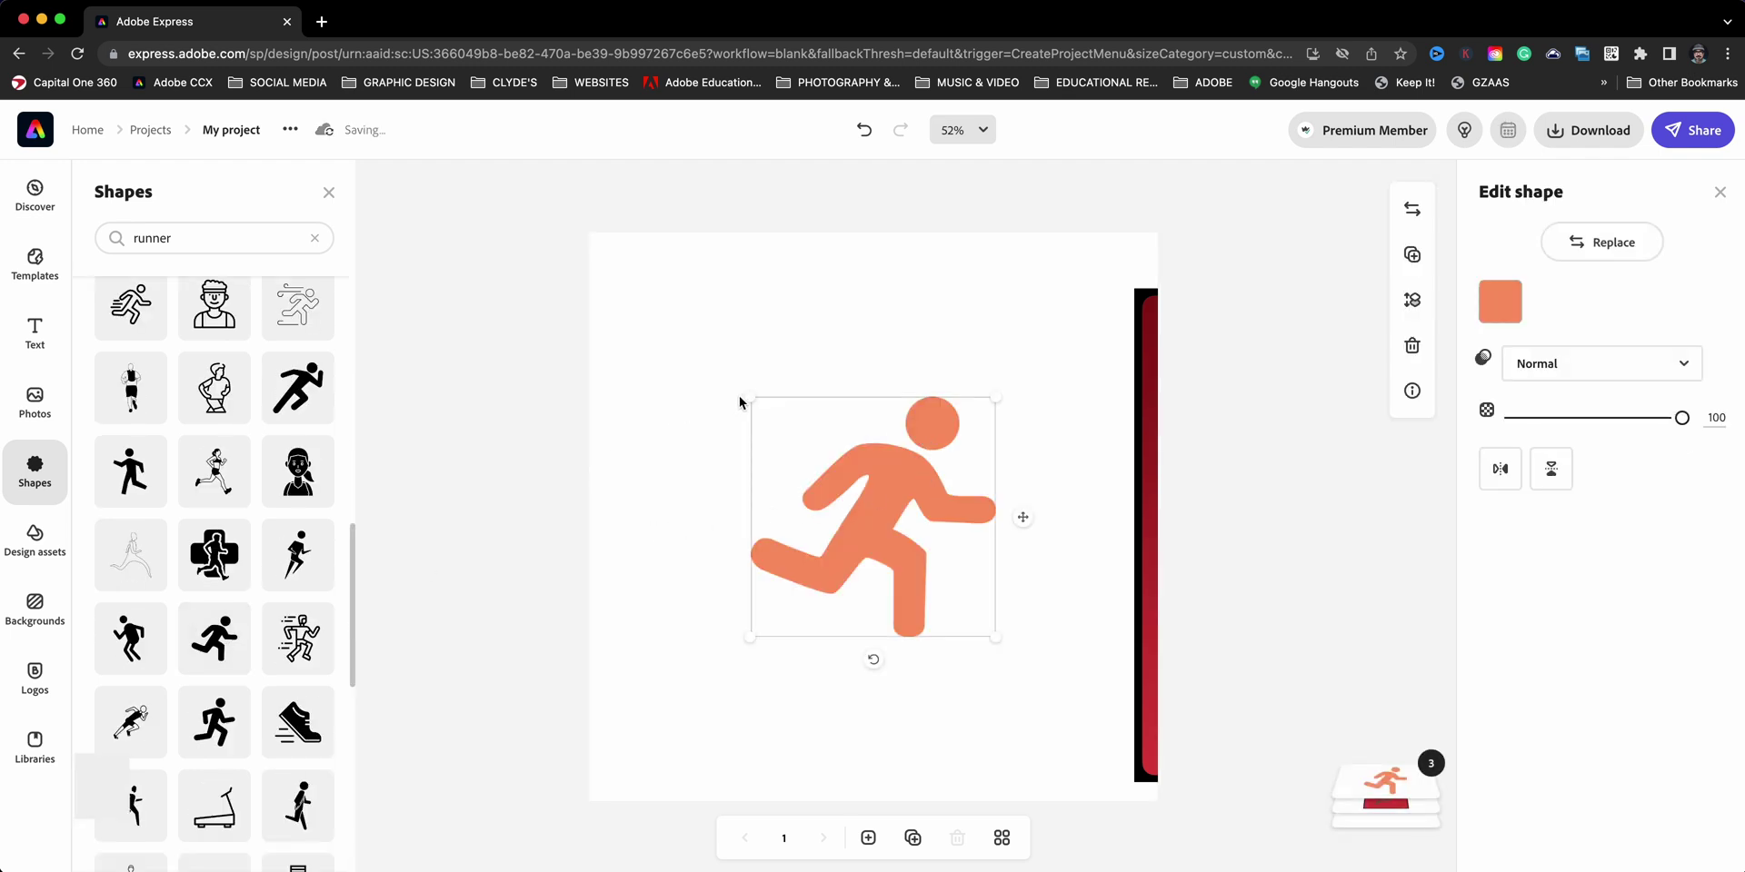
Step: Enlarge the runner shape, centre it on the page, and duplicate the page as page 2
drag(750, 397, 611, 247)
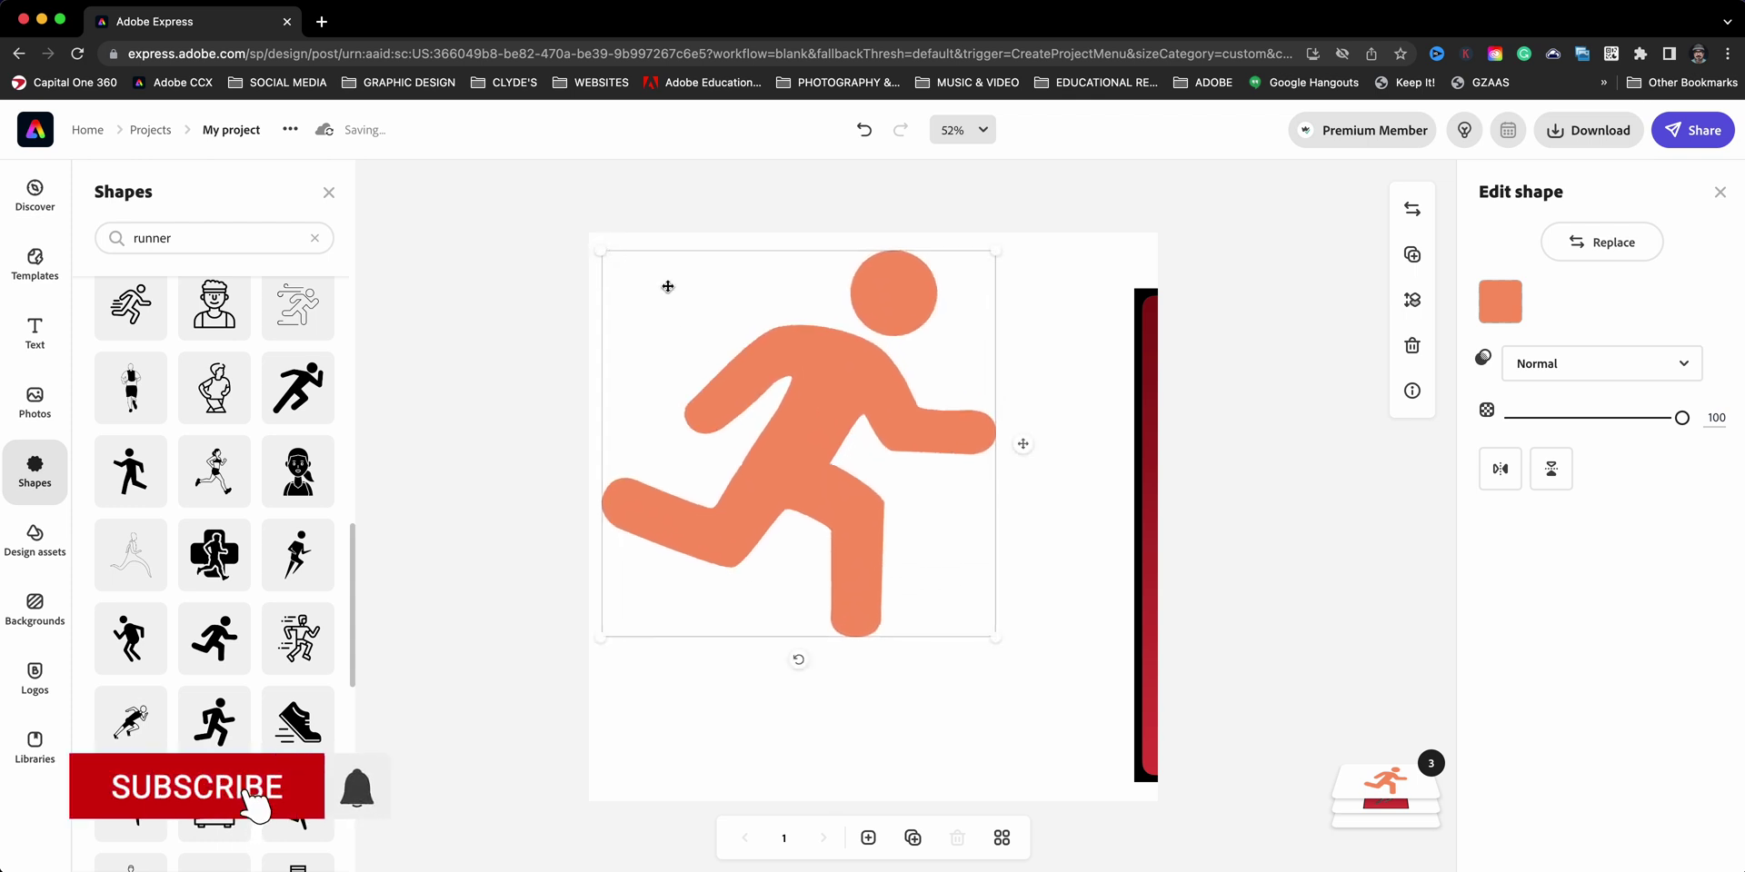
drag(799, 393, 872, 475)
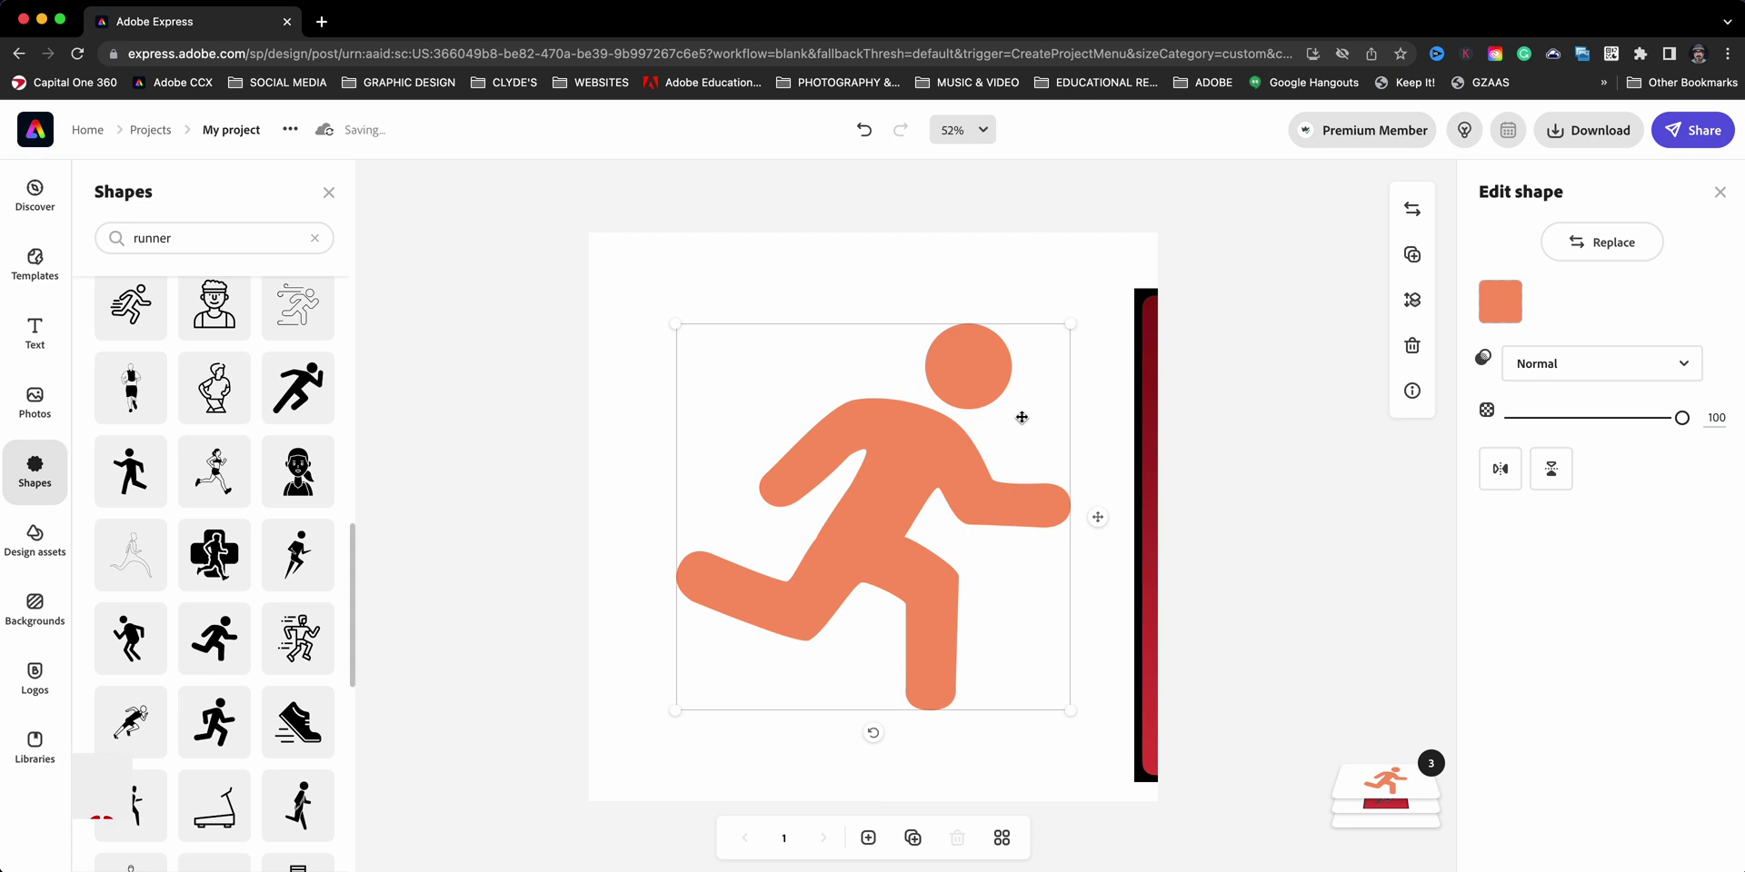
click(1144, 441)
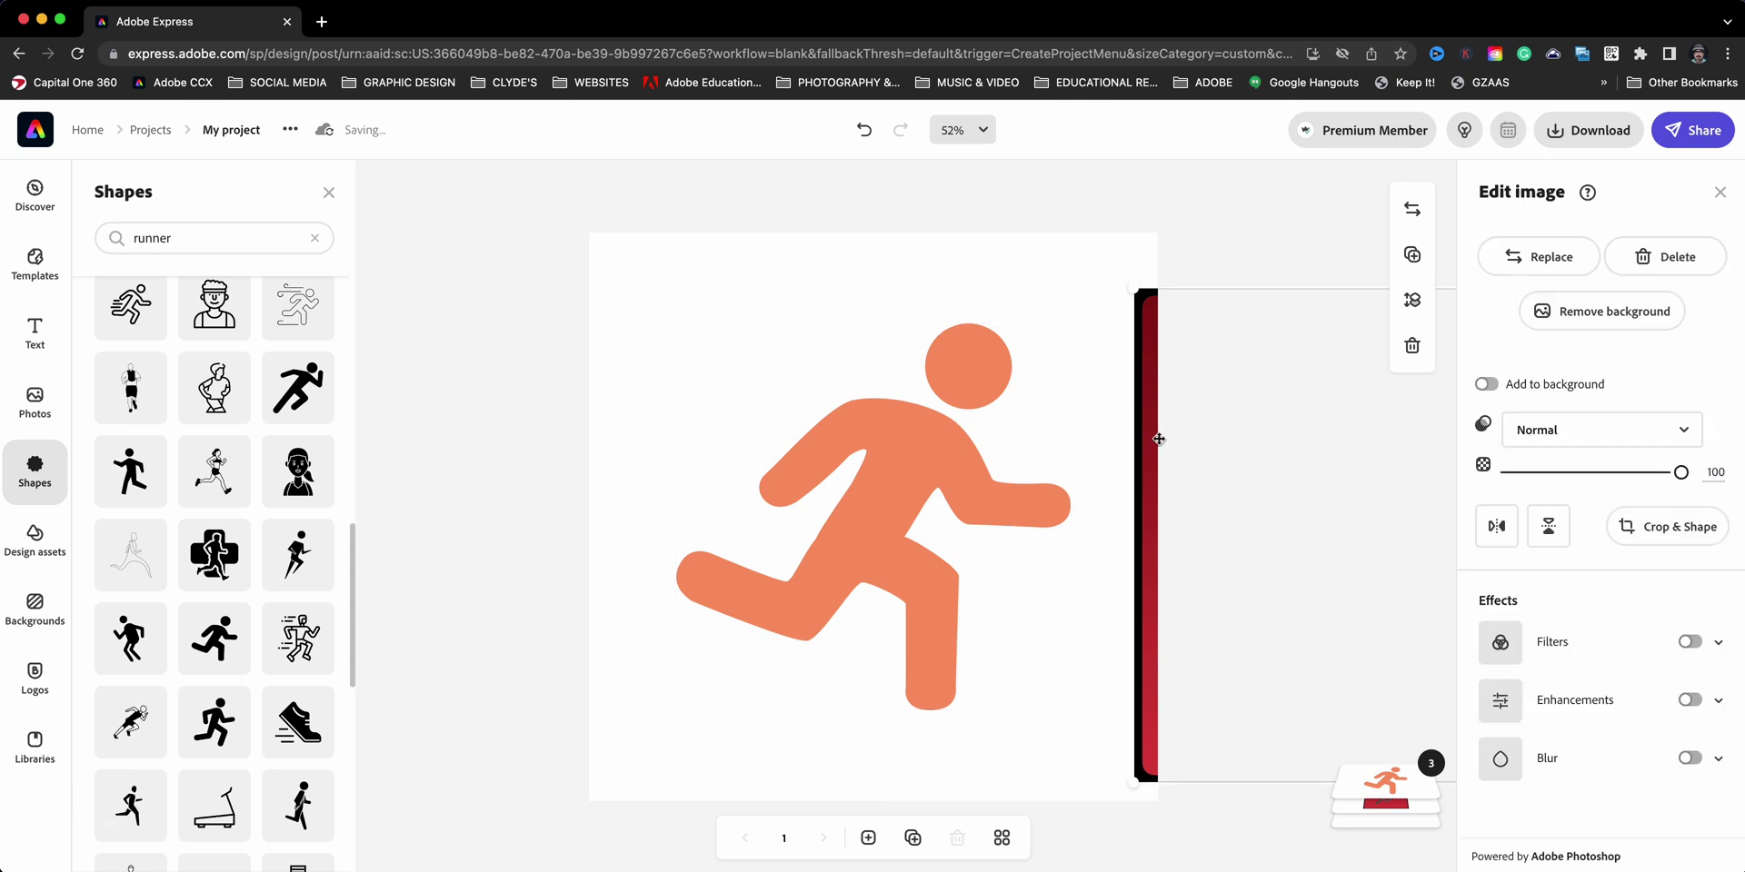
click(912, 840)
Step: On page 2, delete the runner shape and move the Apple Music image to the page centre
click(965, 506)
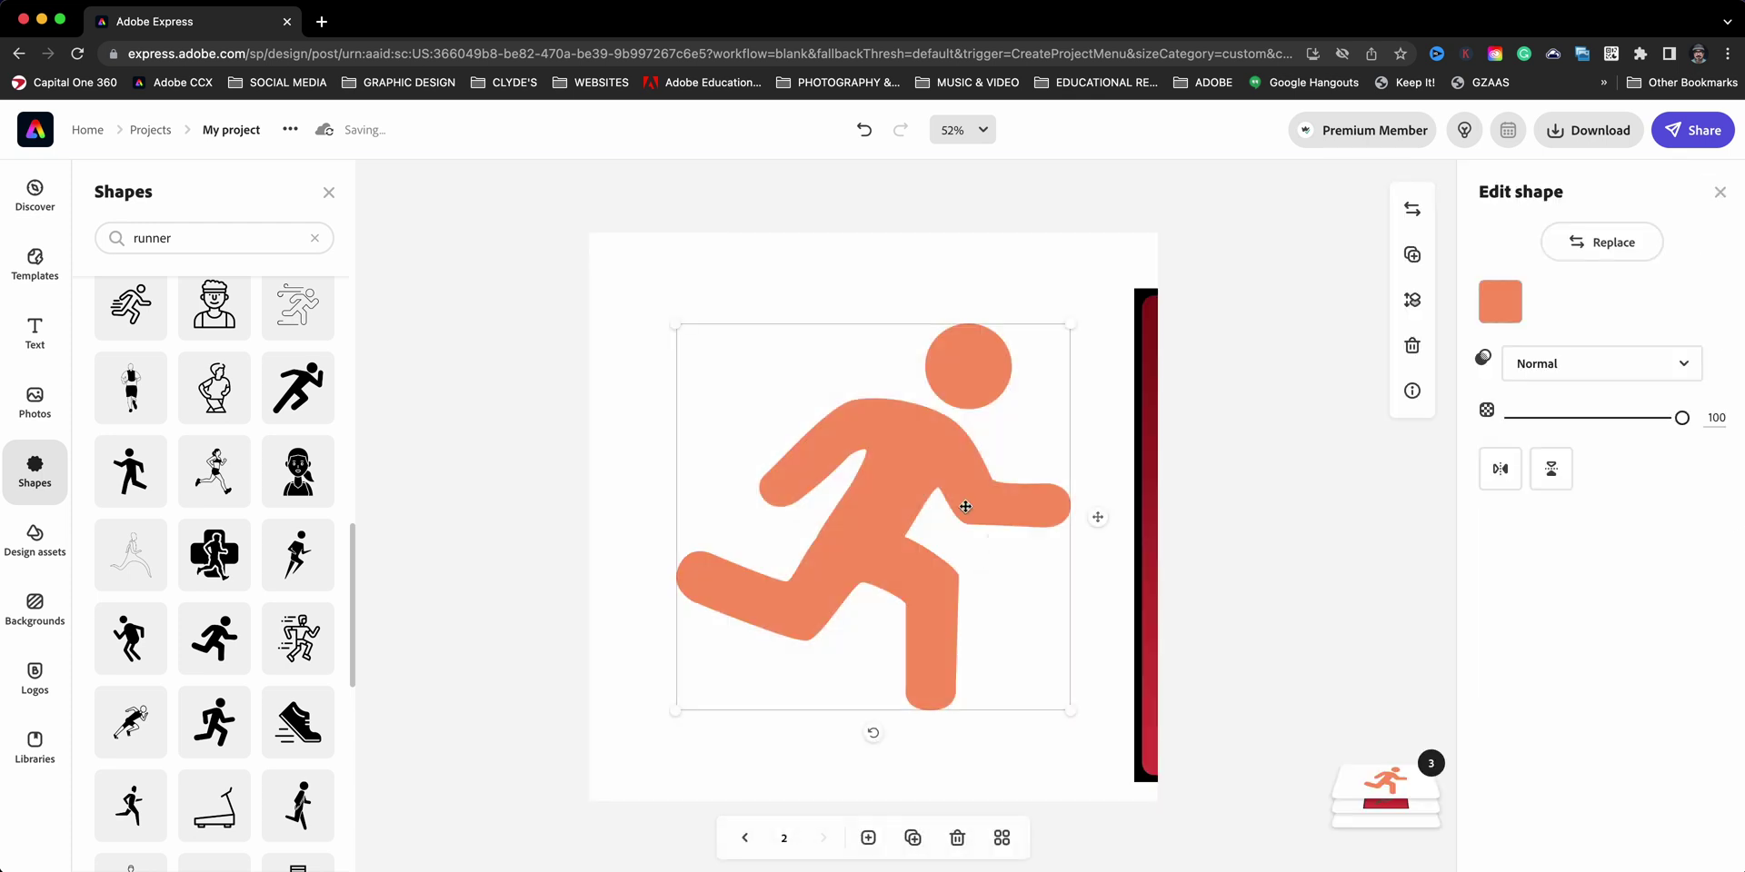
key(Delete)
click(1149, 572)
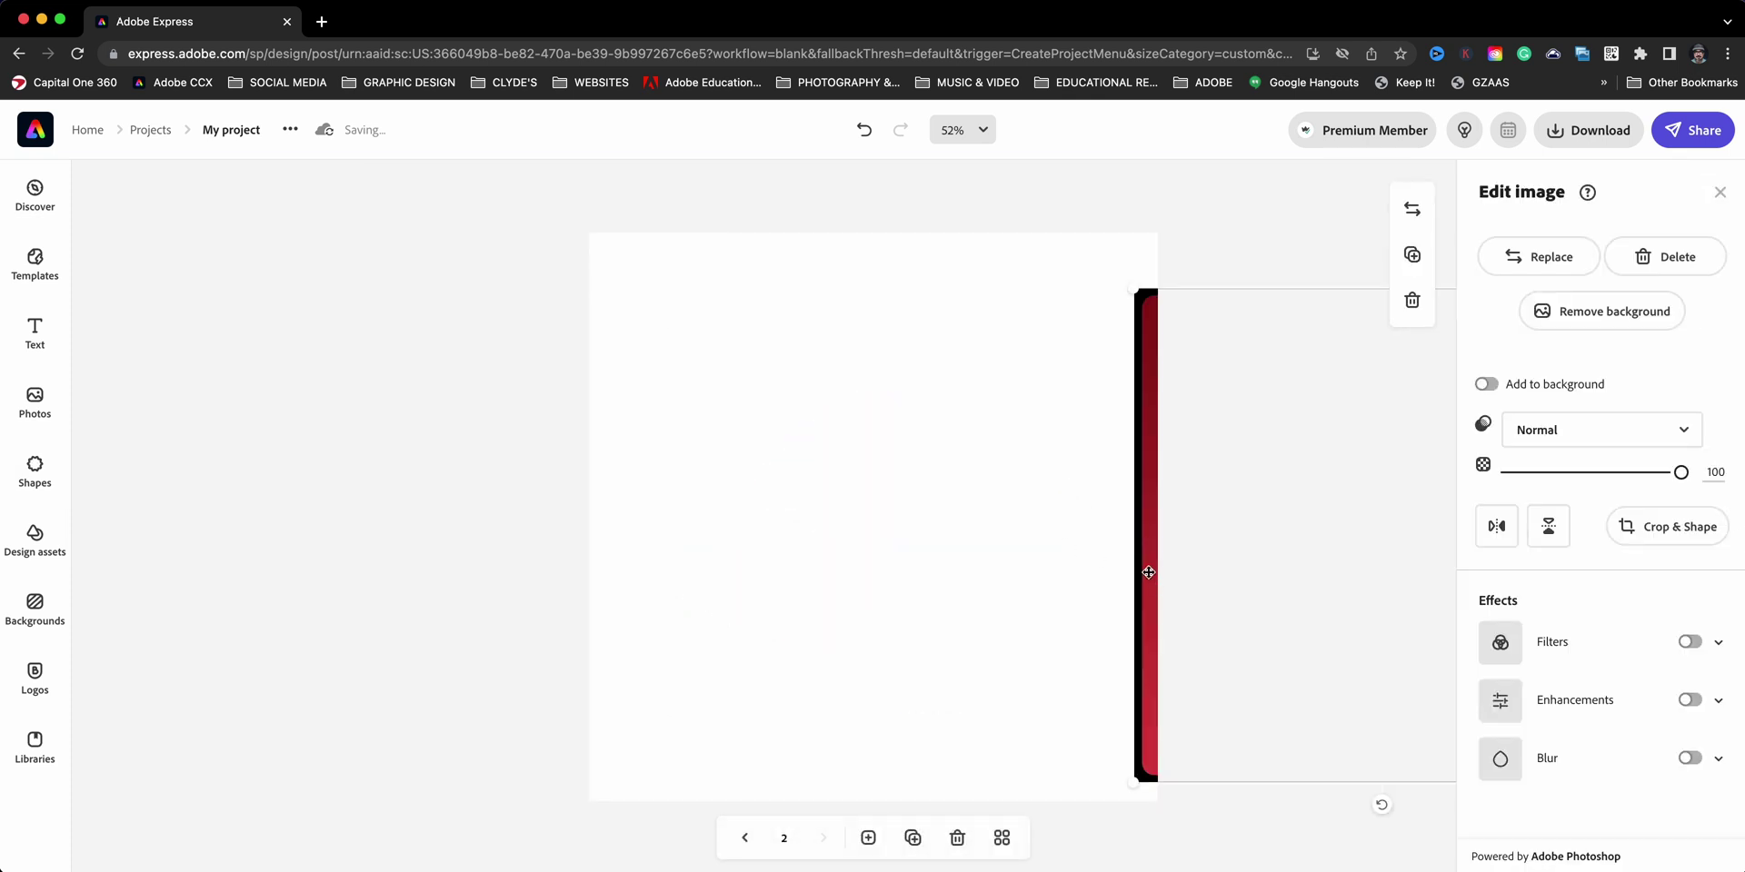
drag(1148, 556, 651, 550)
Step: On page 1, delete the red image so only the orange runner remains, then select the background
click(747, 837)
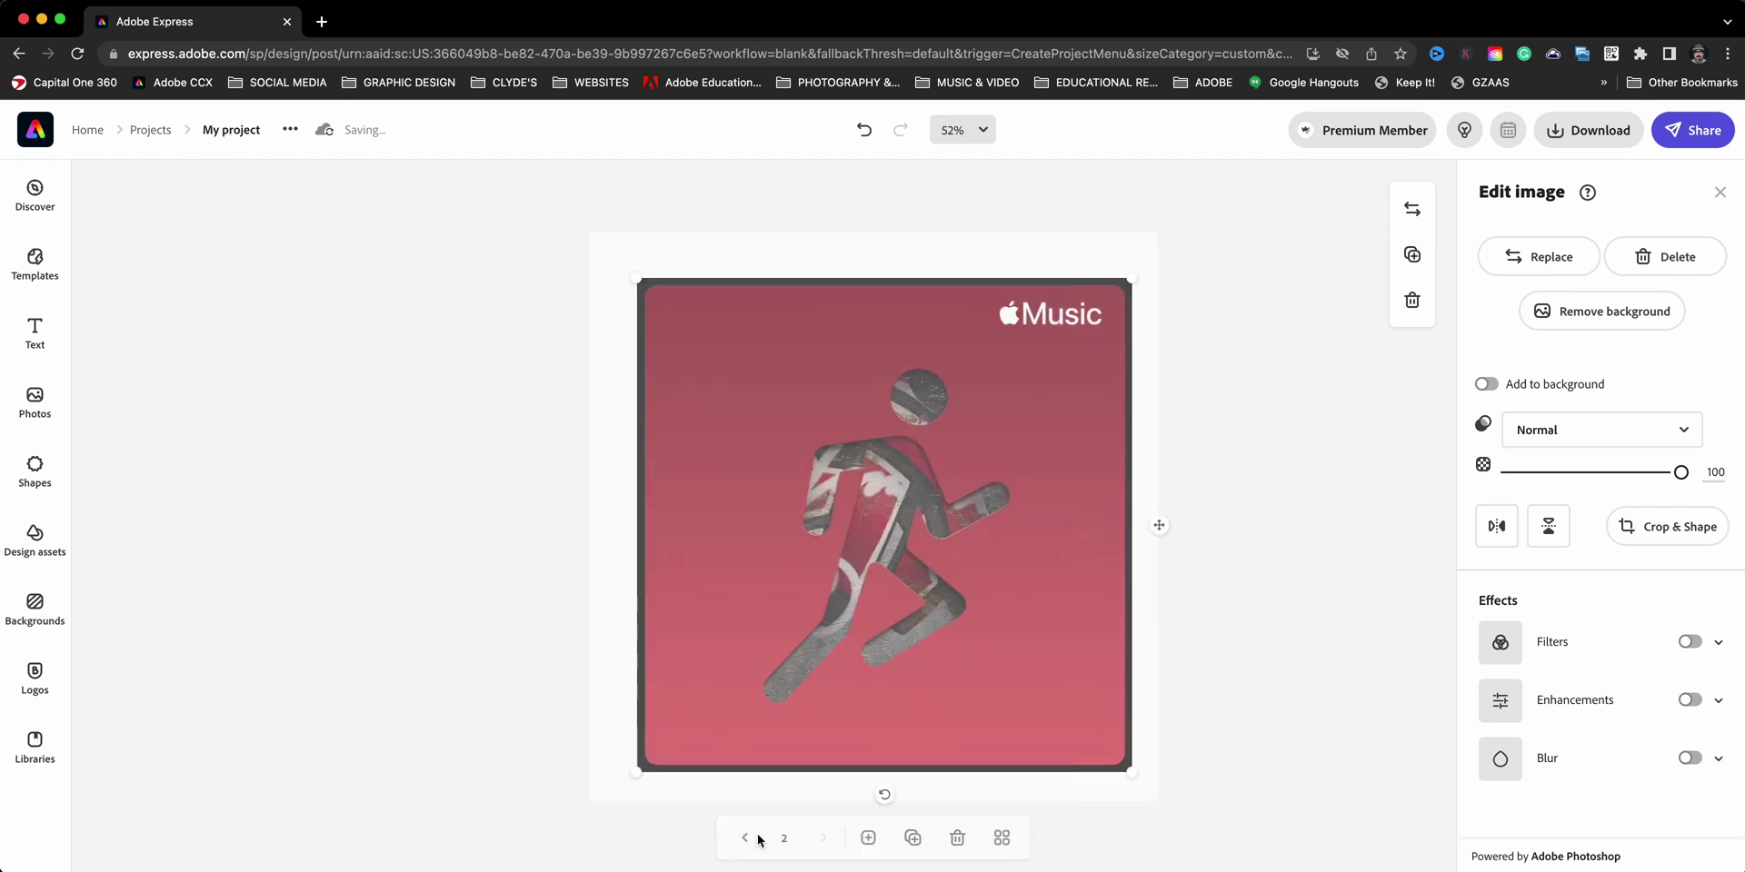
click(1153, 534)
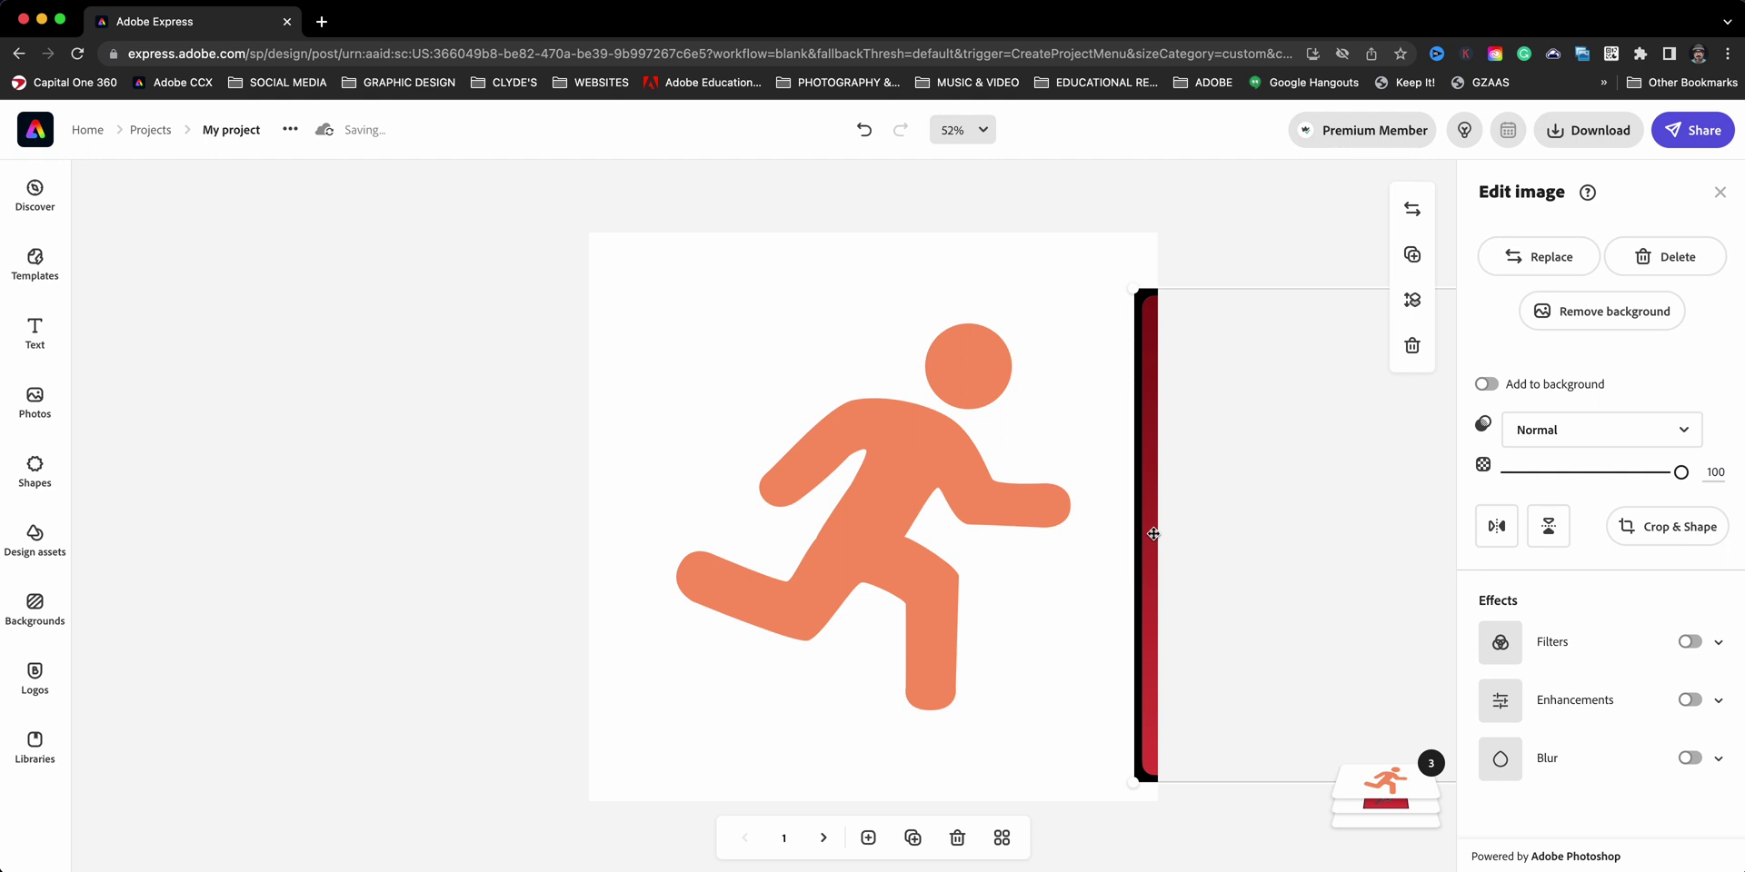
key(Delete)
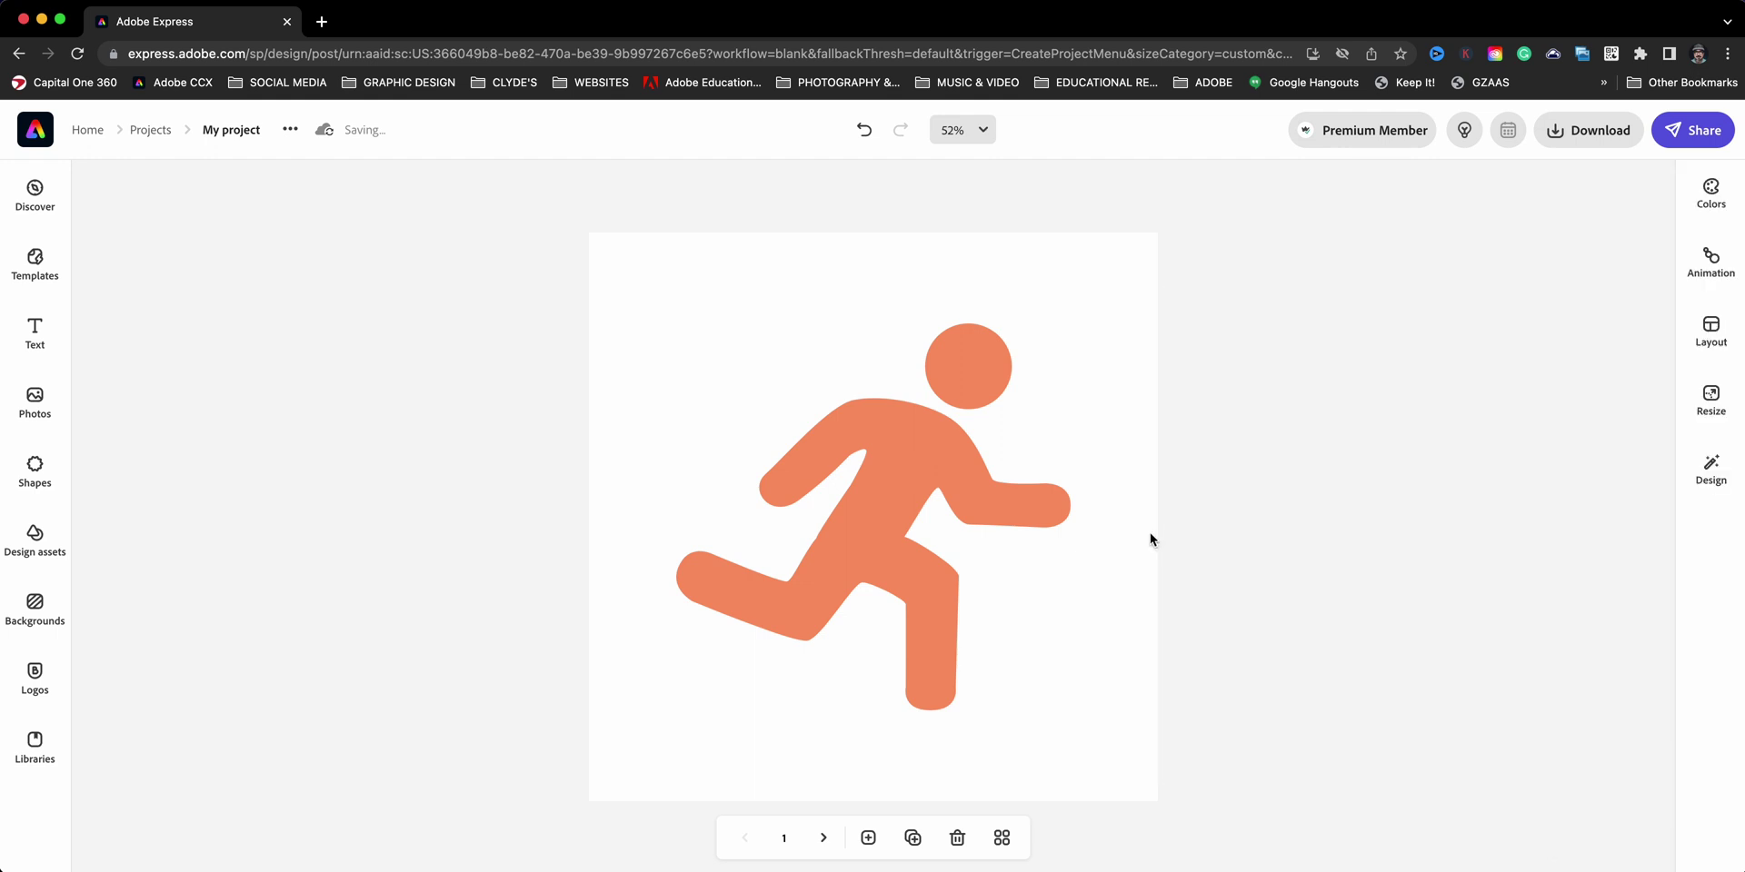
click(803, 369)
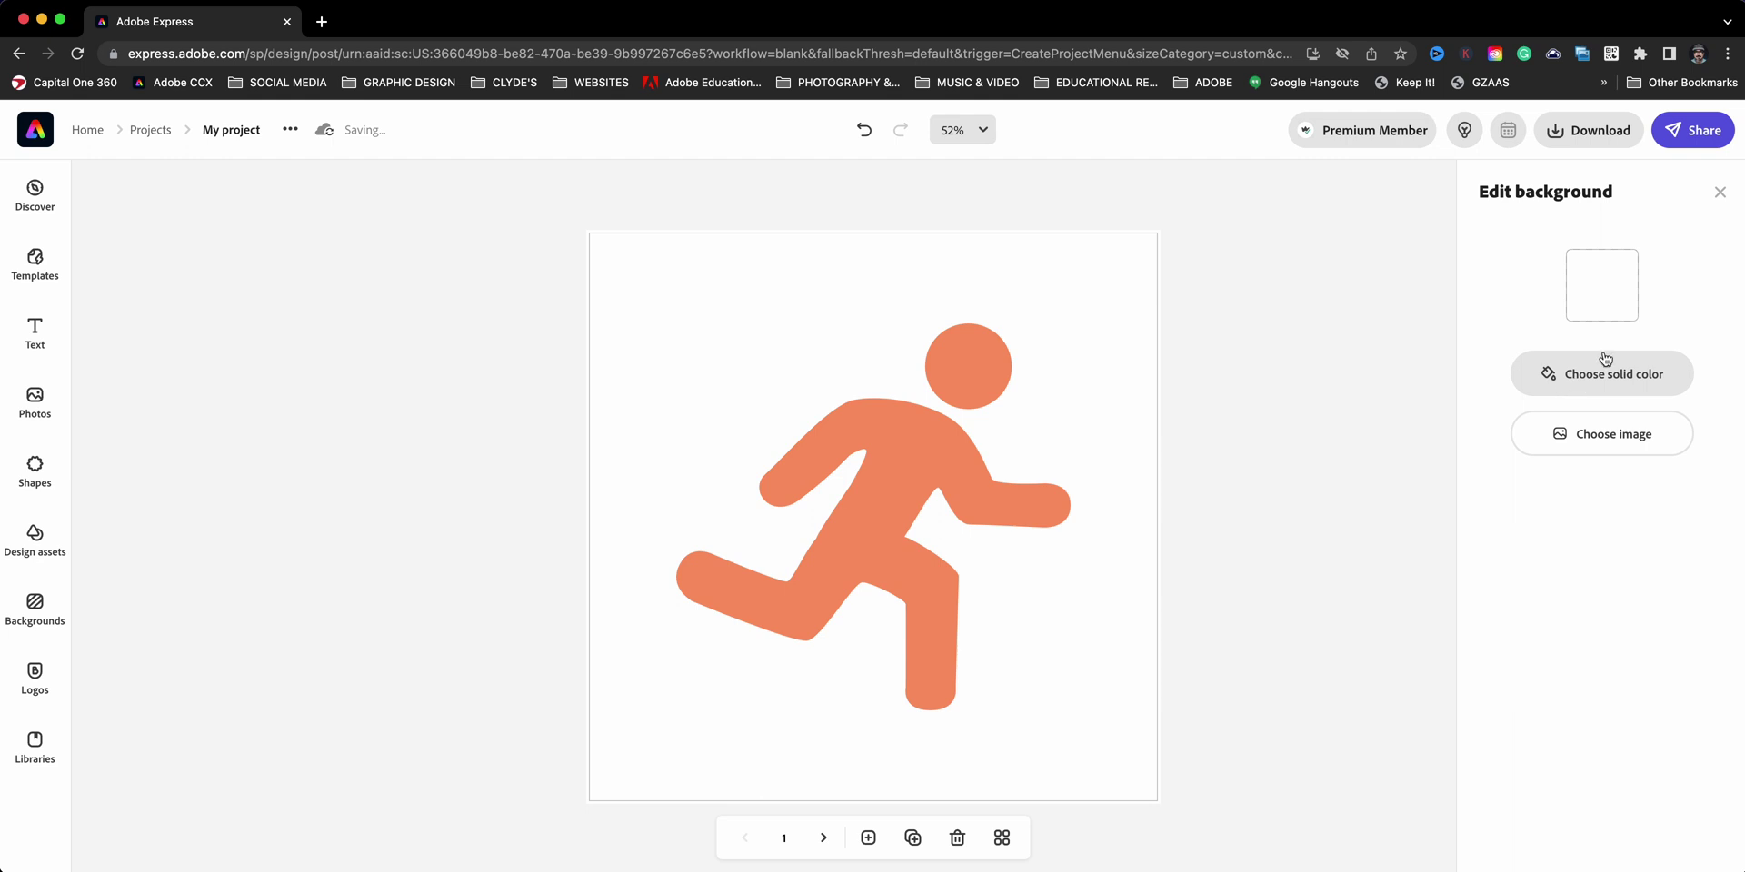
Step: Set page 1's background colour to dark red #801D1E
click(1602, 289)
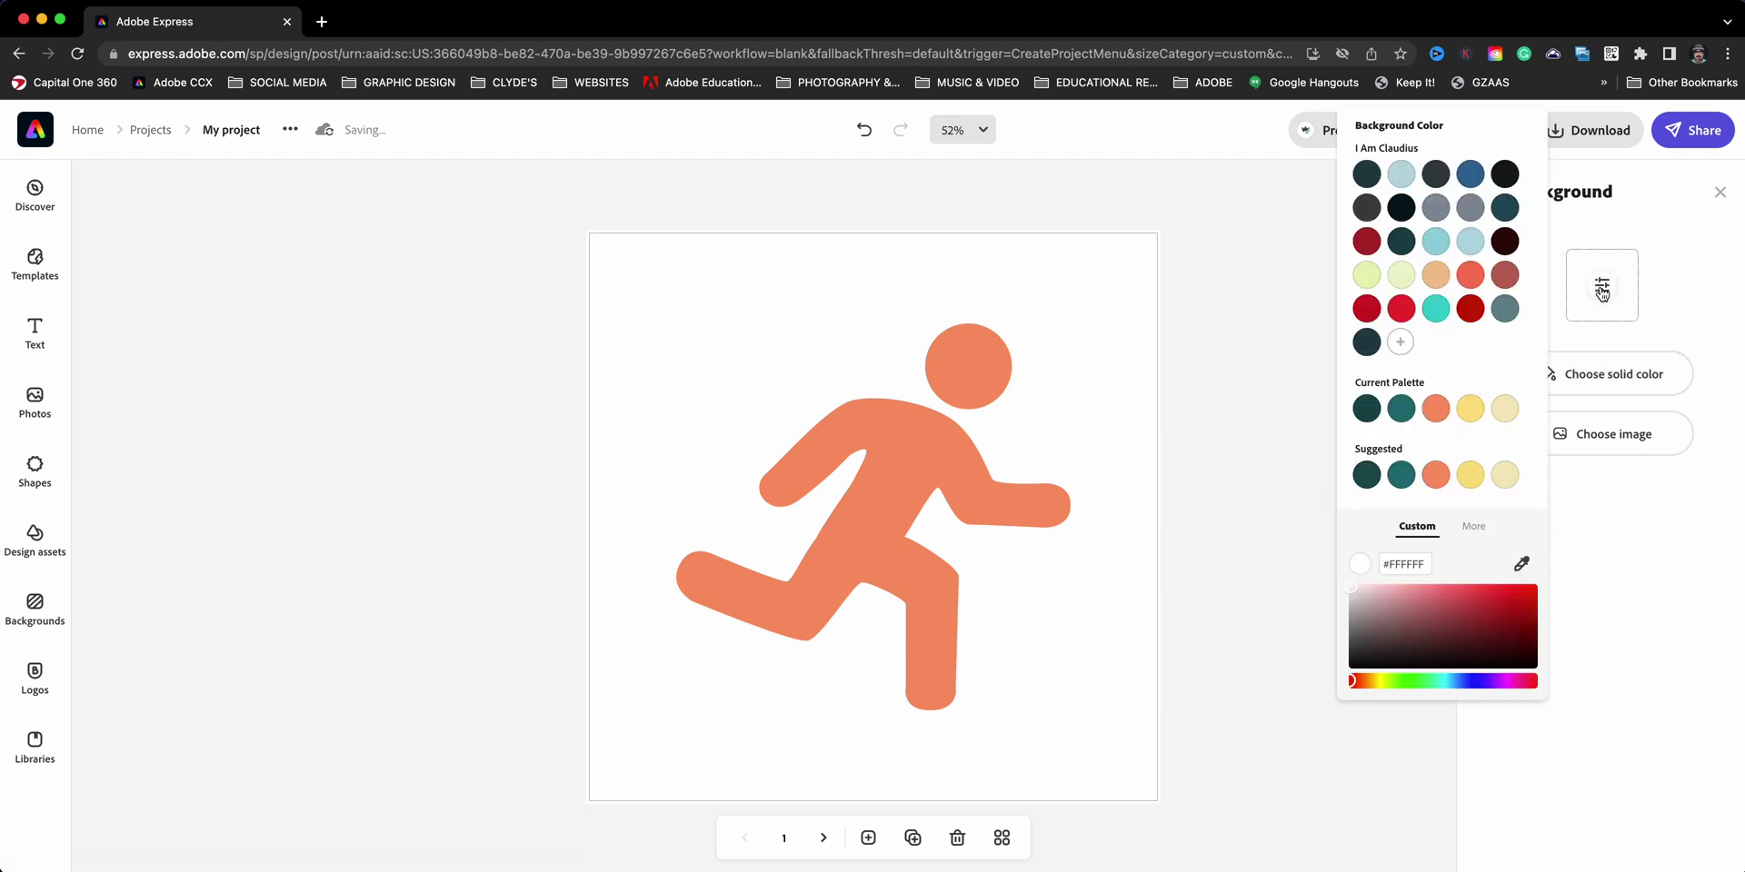
click(1368, 241)
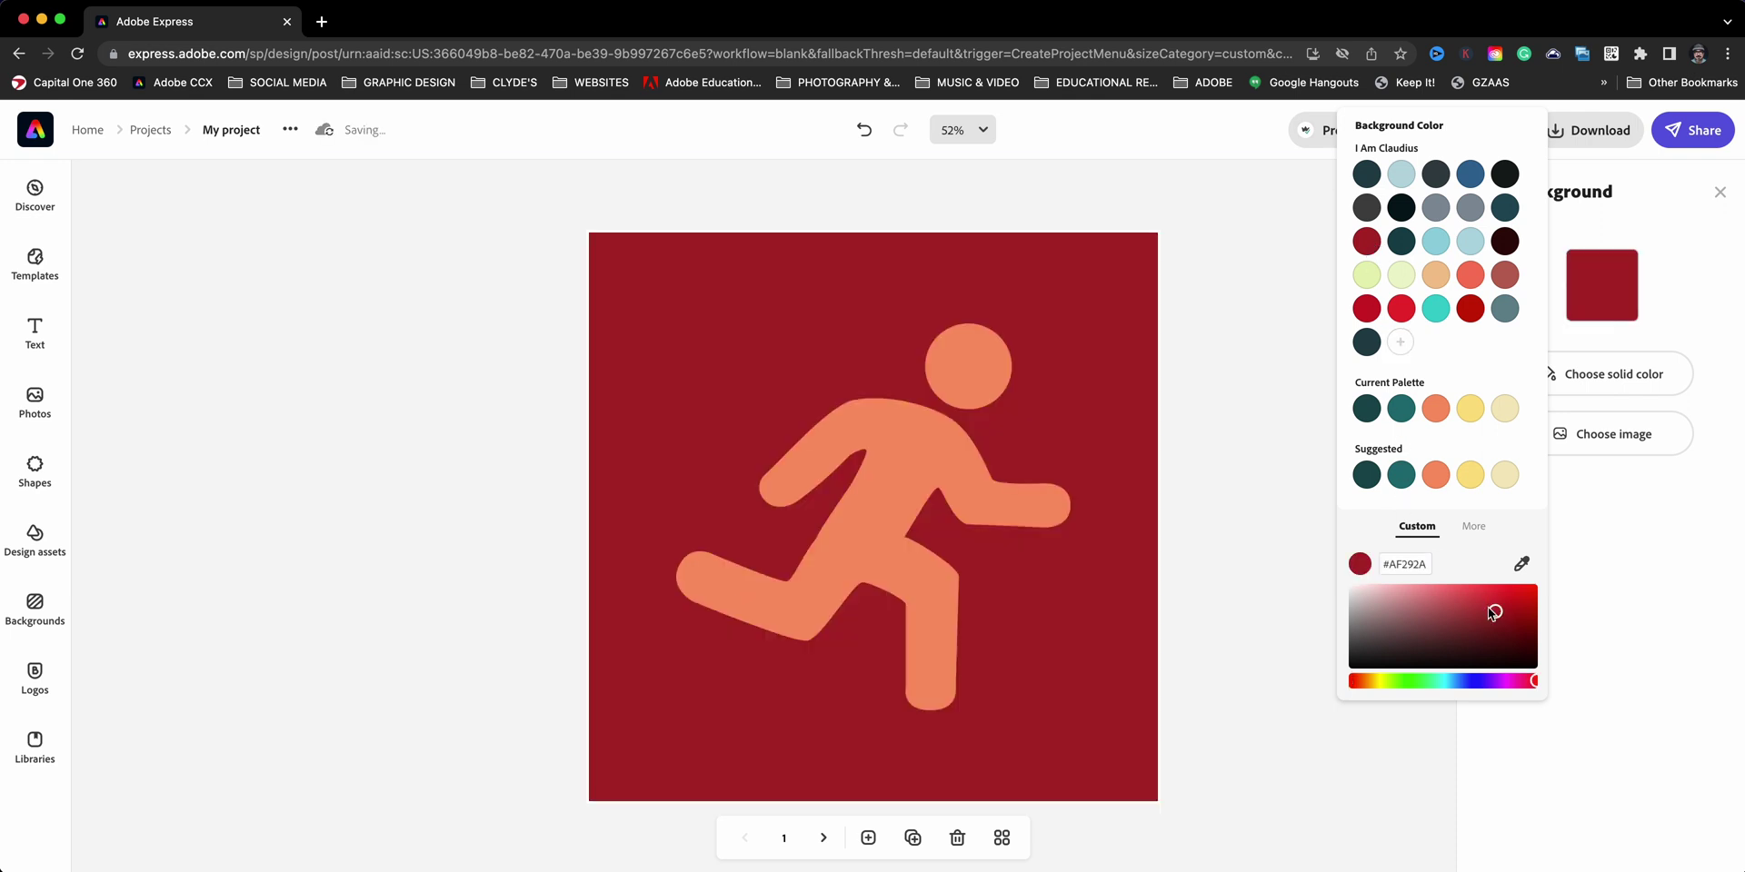
drag(1495, 612, 1498, 631)
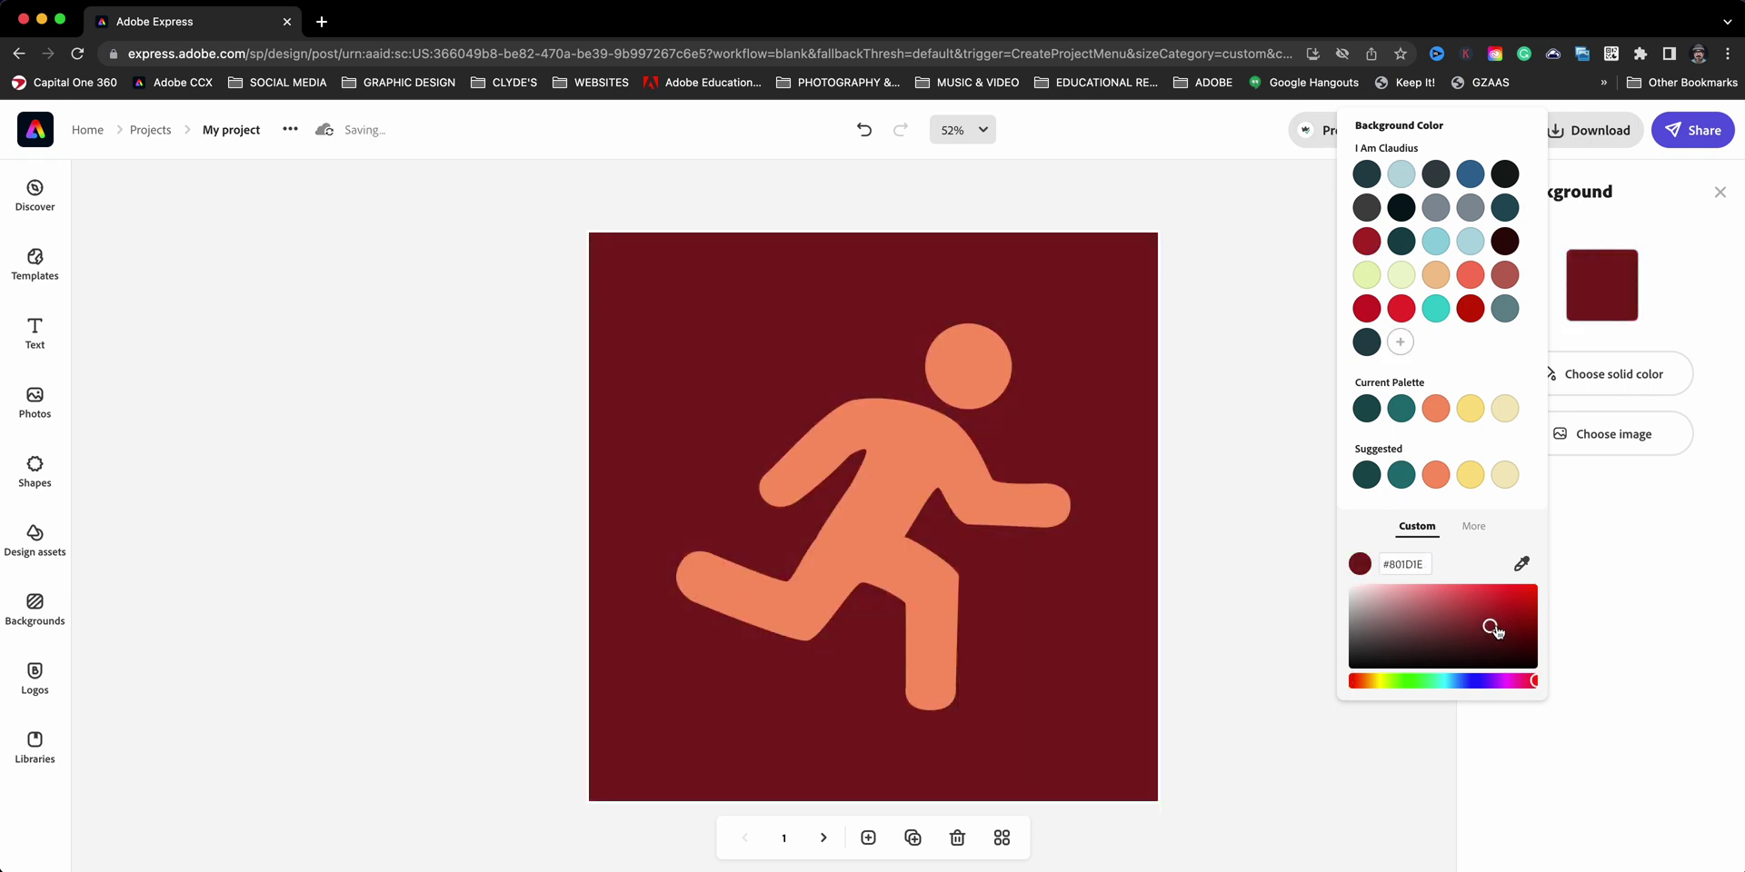
Step: Recolour the running-figure shape white and deselect it
click(881, 489)
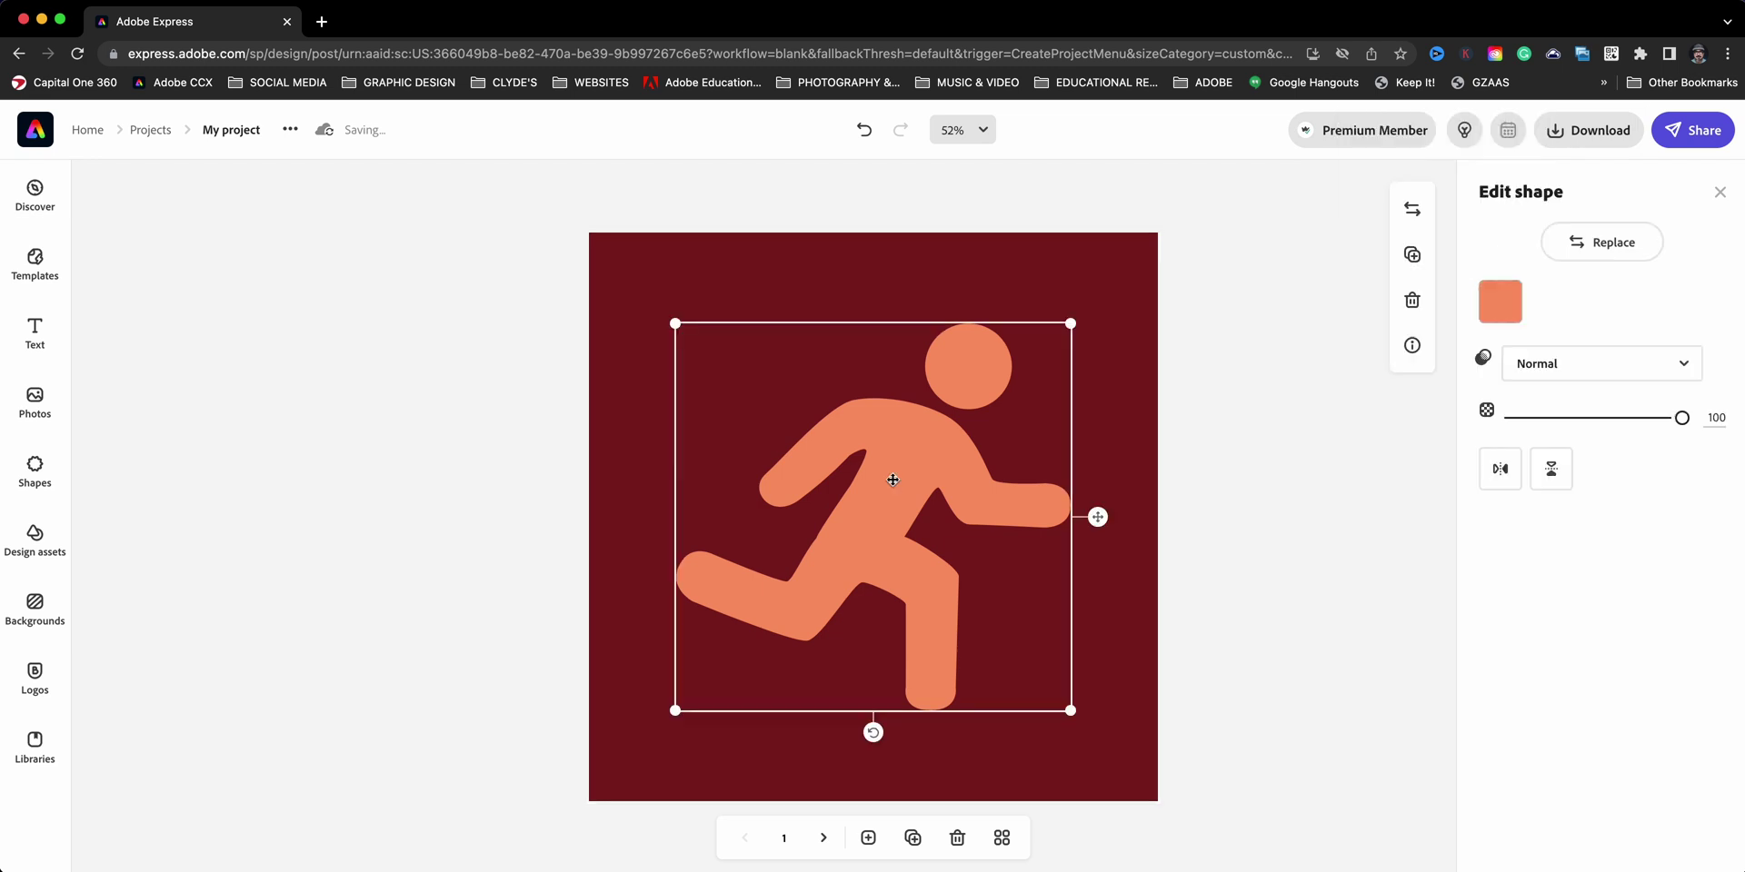
click(1501, 305)
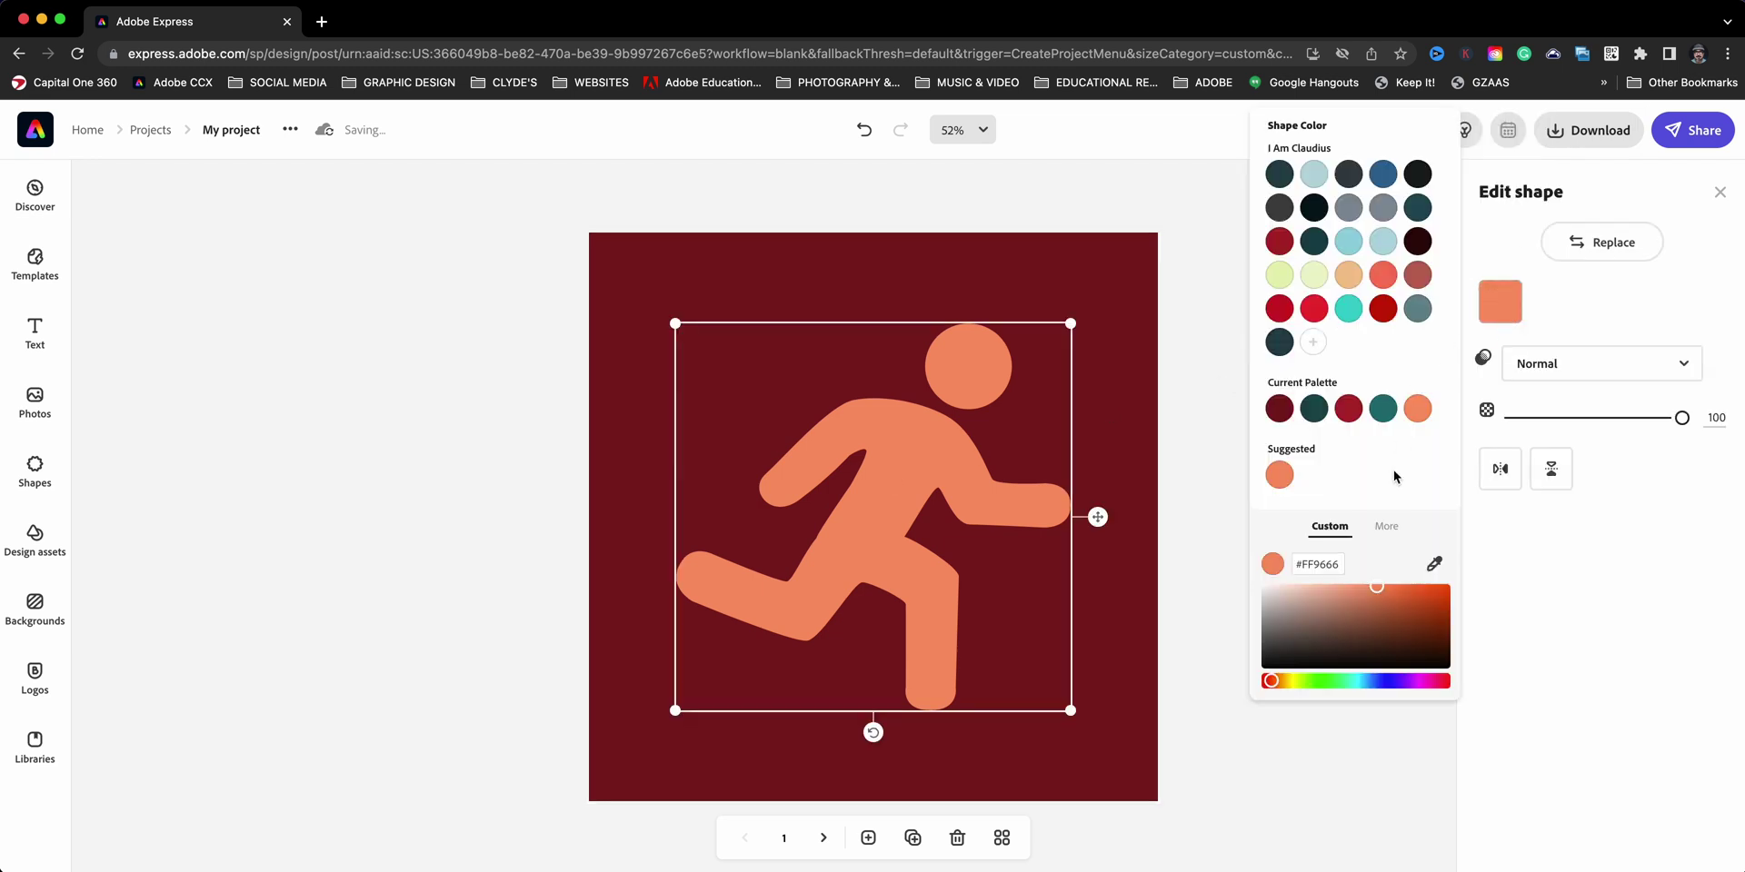
click(1387, 533)
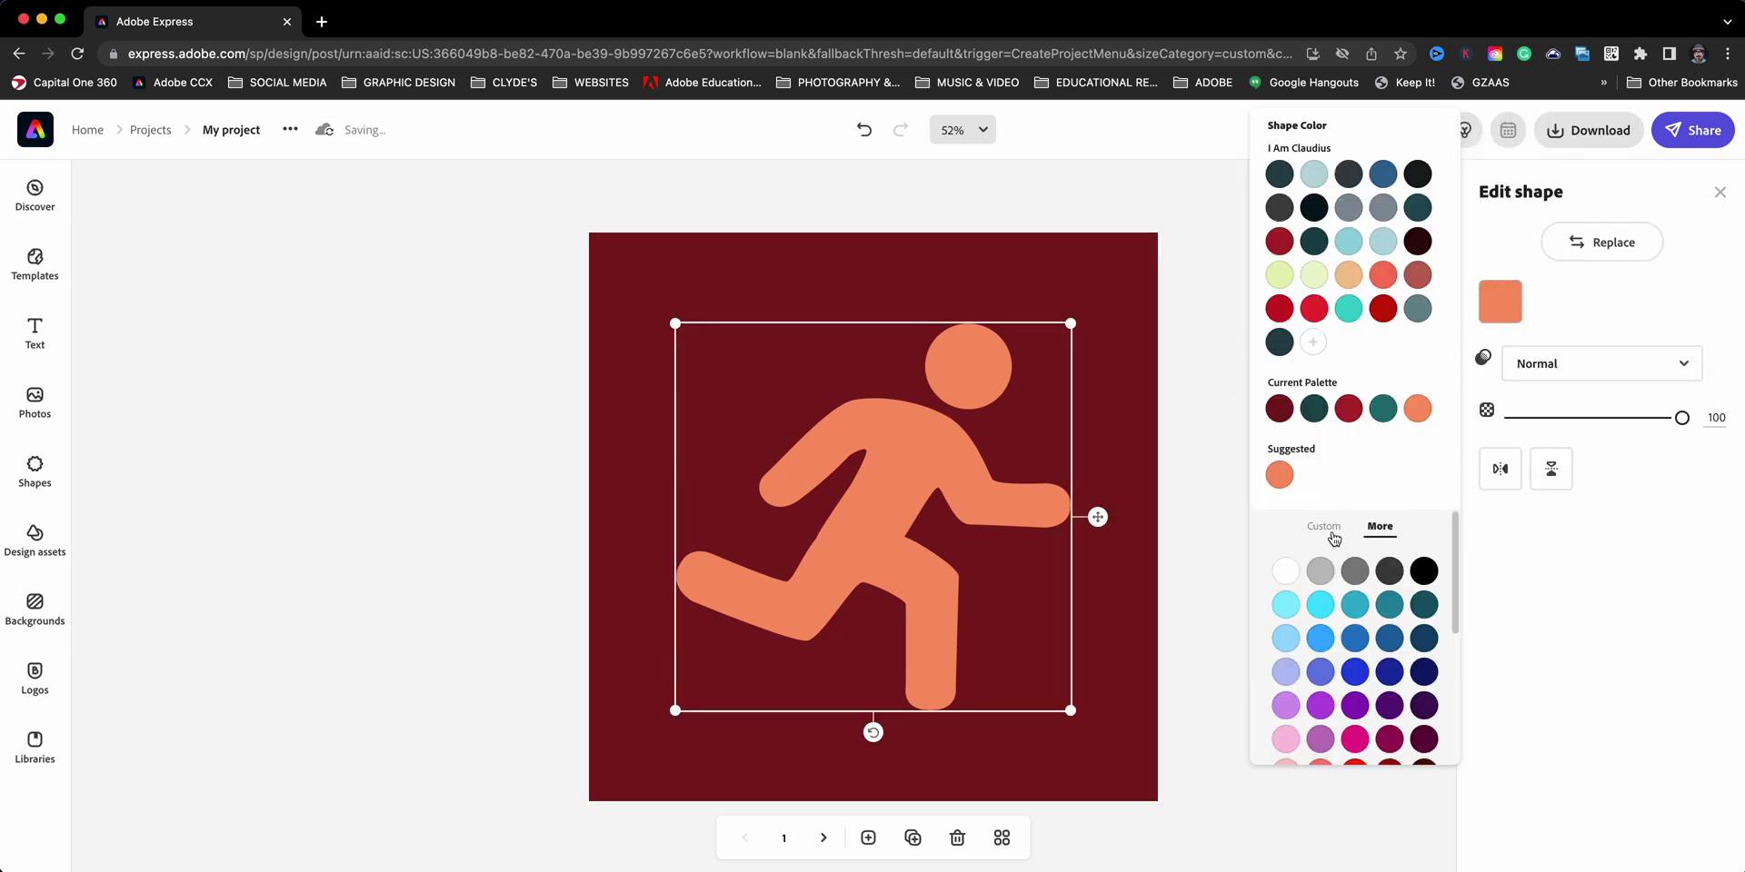
click(1284, 575)
click(1191, 563)
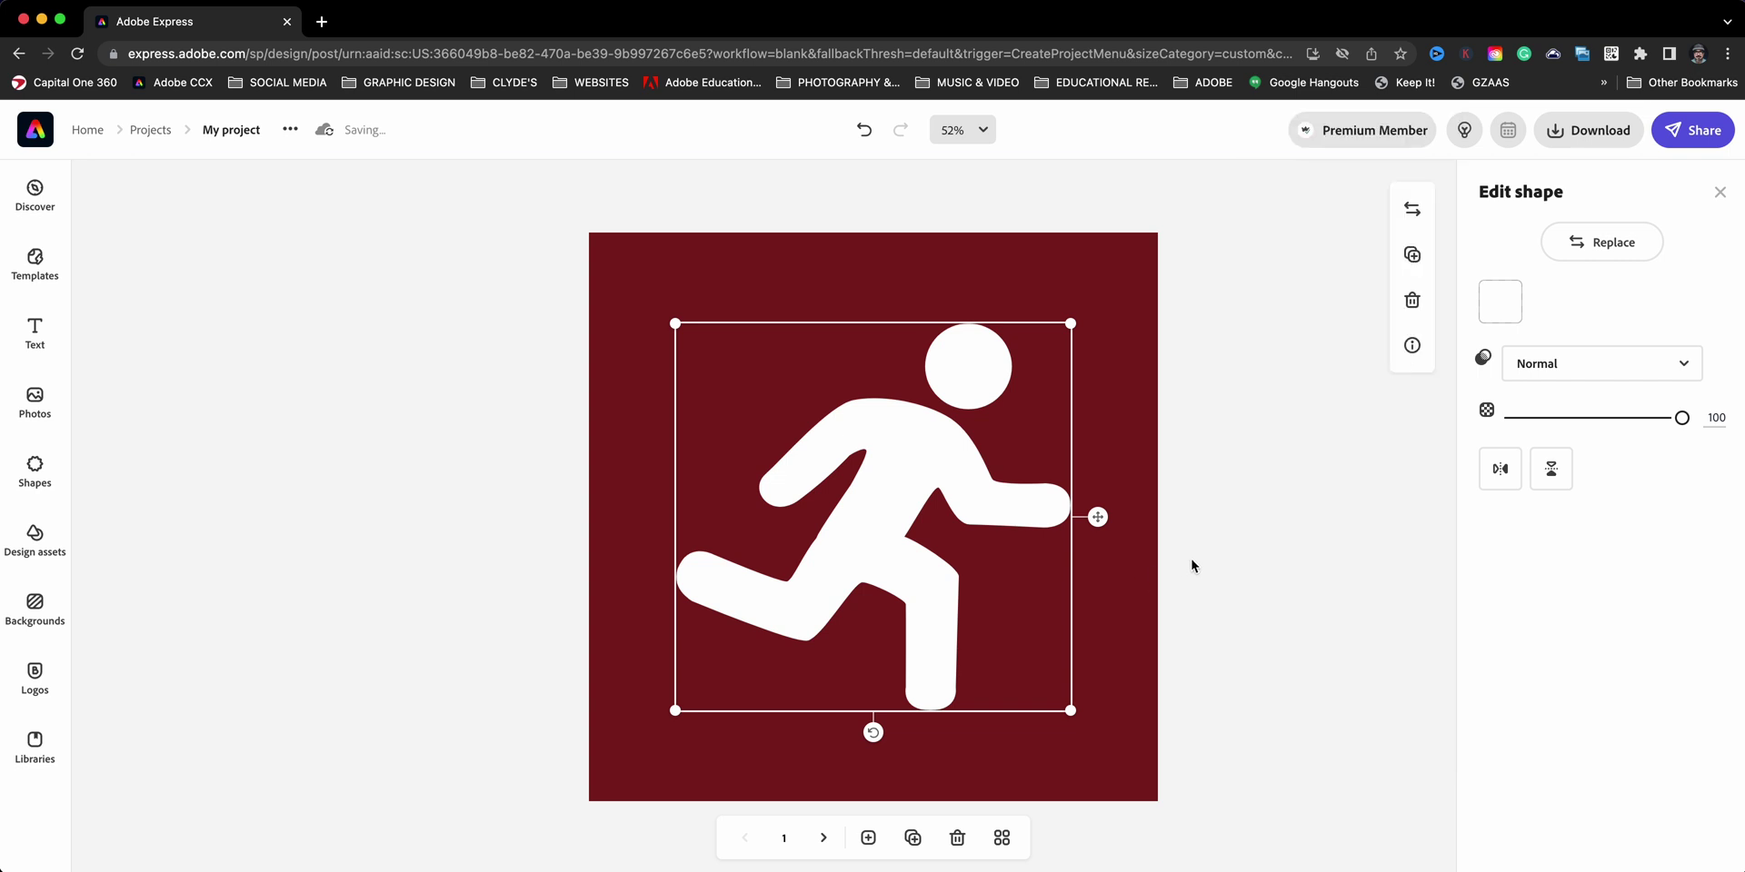
click(1191, 562)
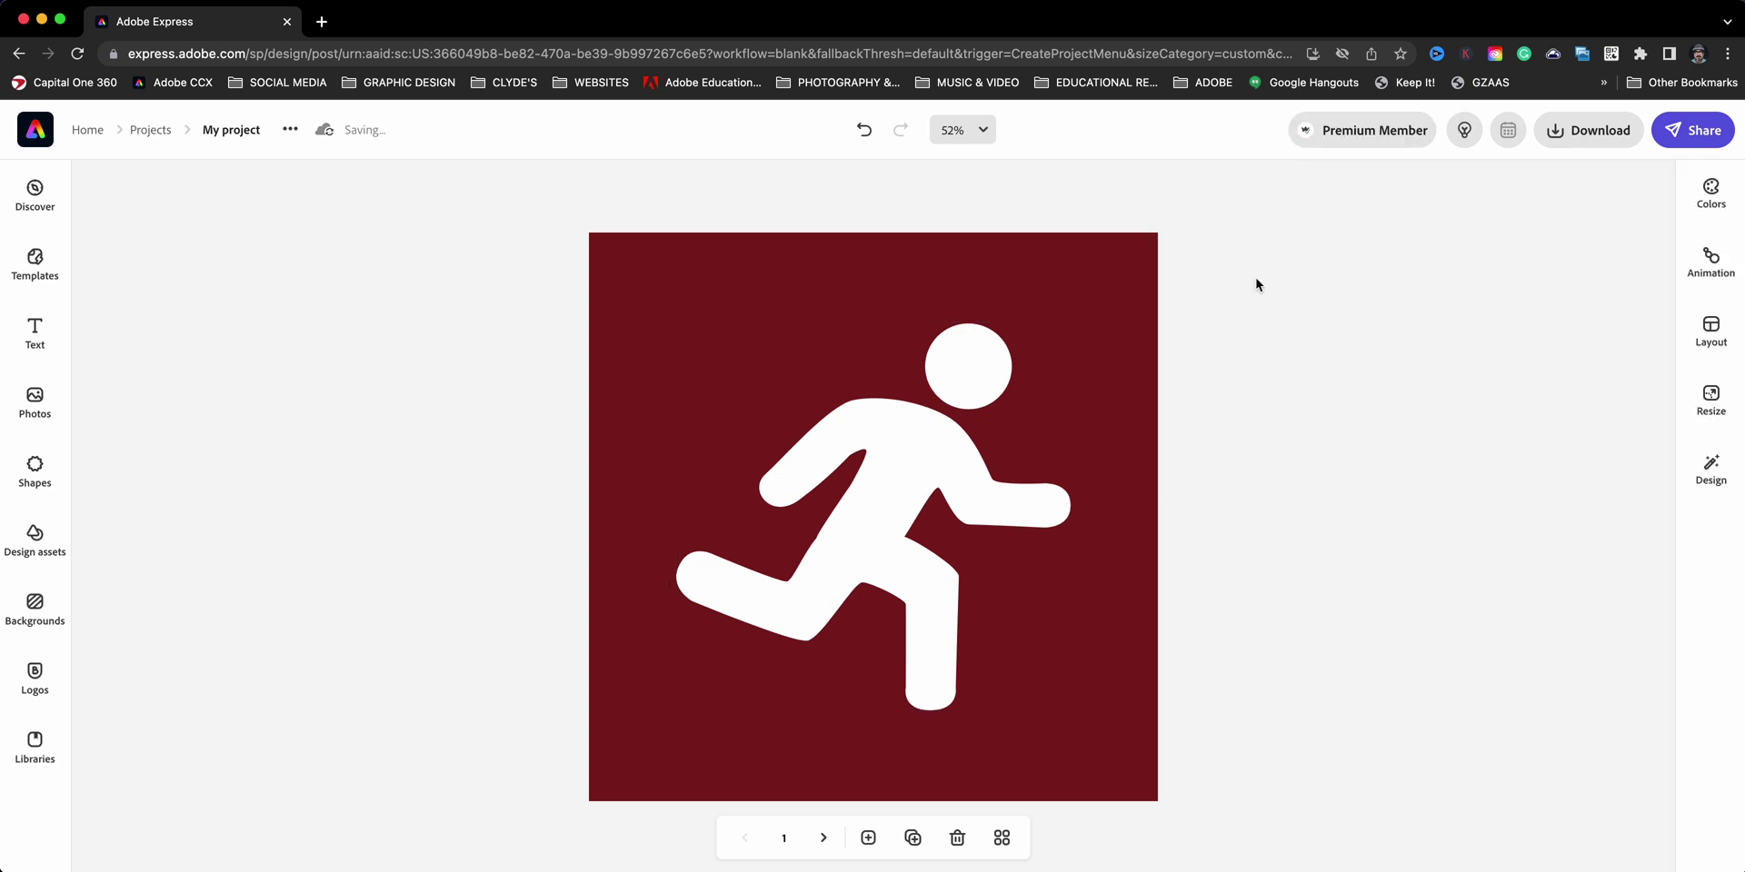
Step: Download the design as a PNG and duplicate the running-figure page
click(1602, 148)
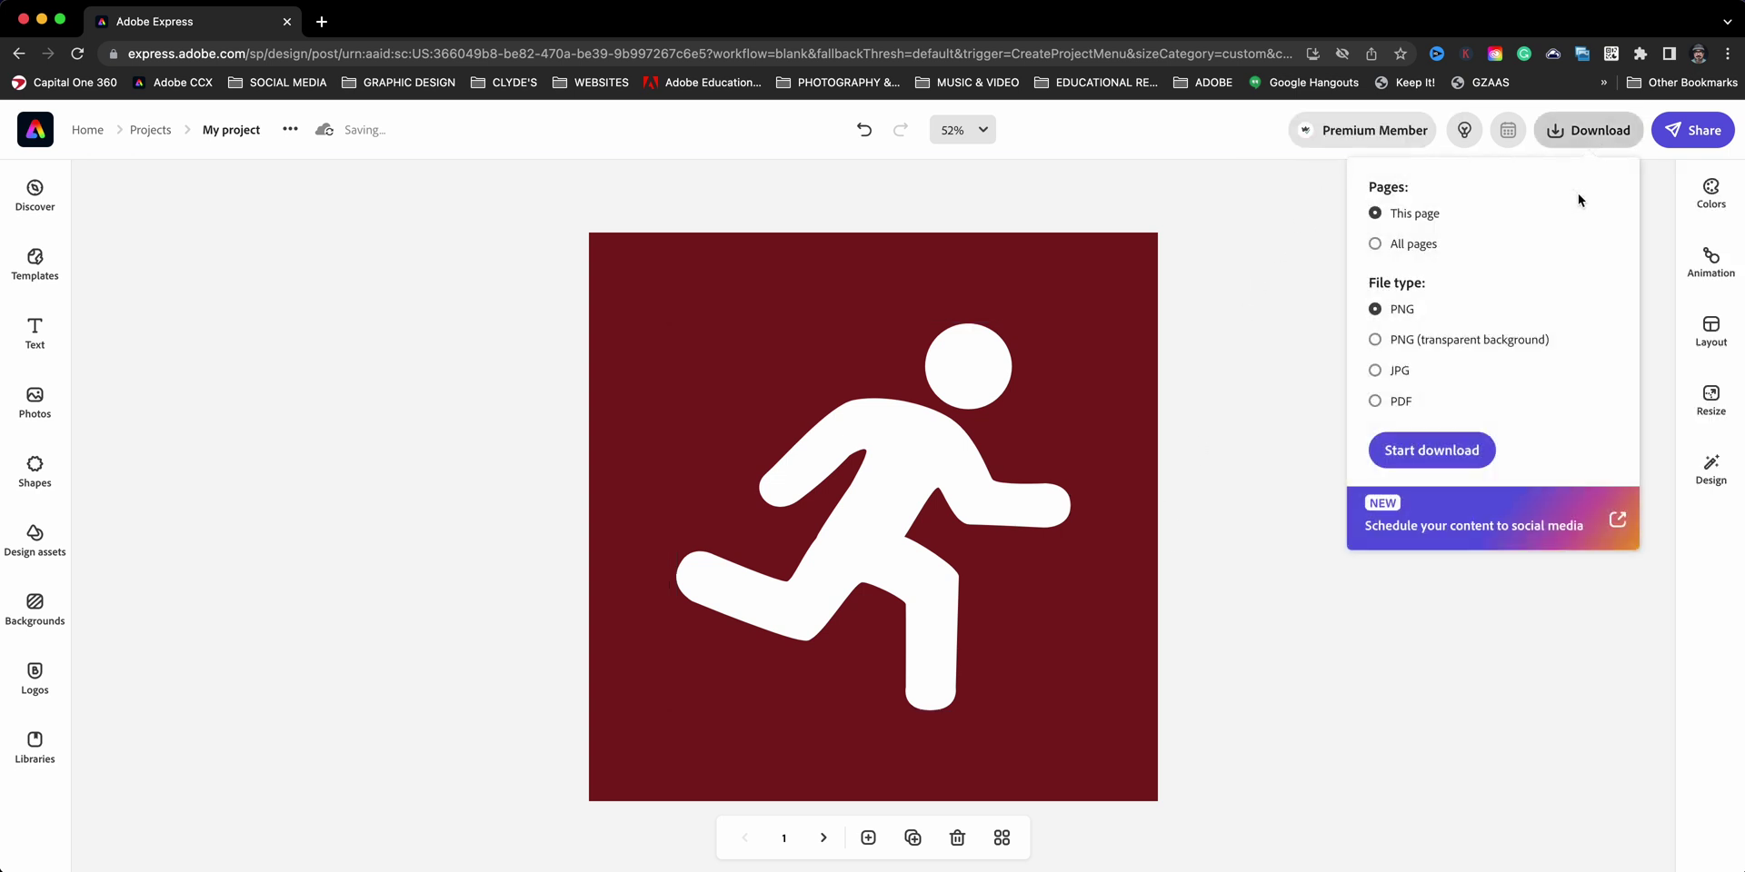
click(1457, 455)
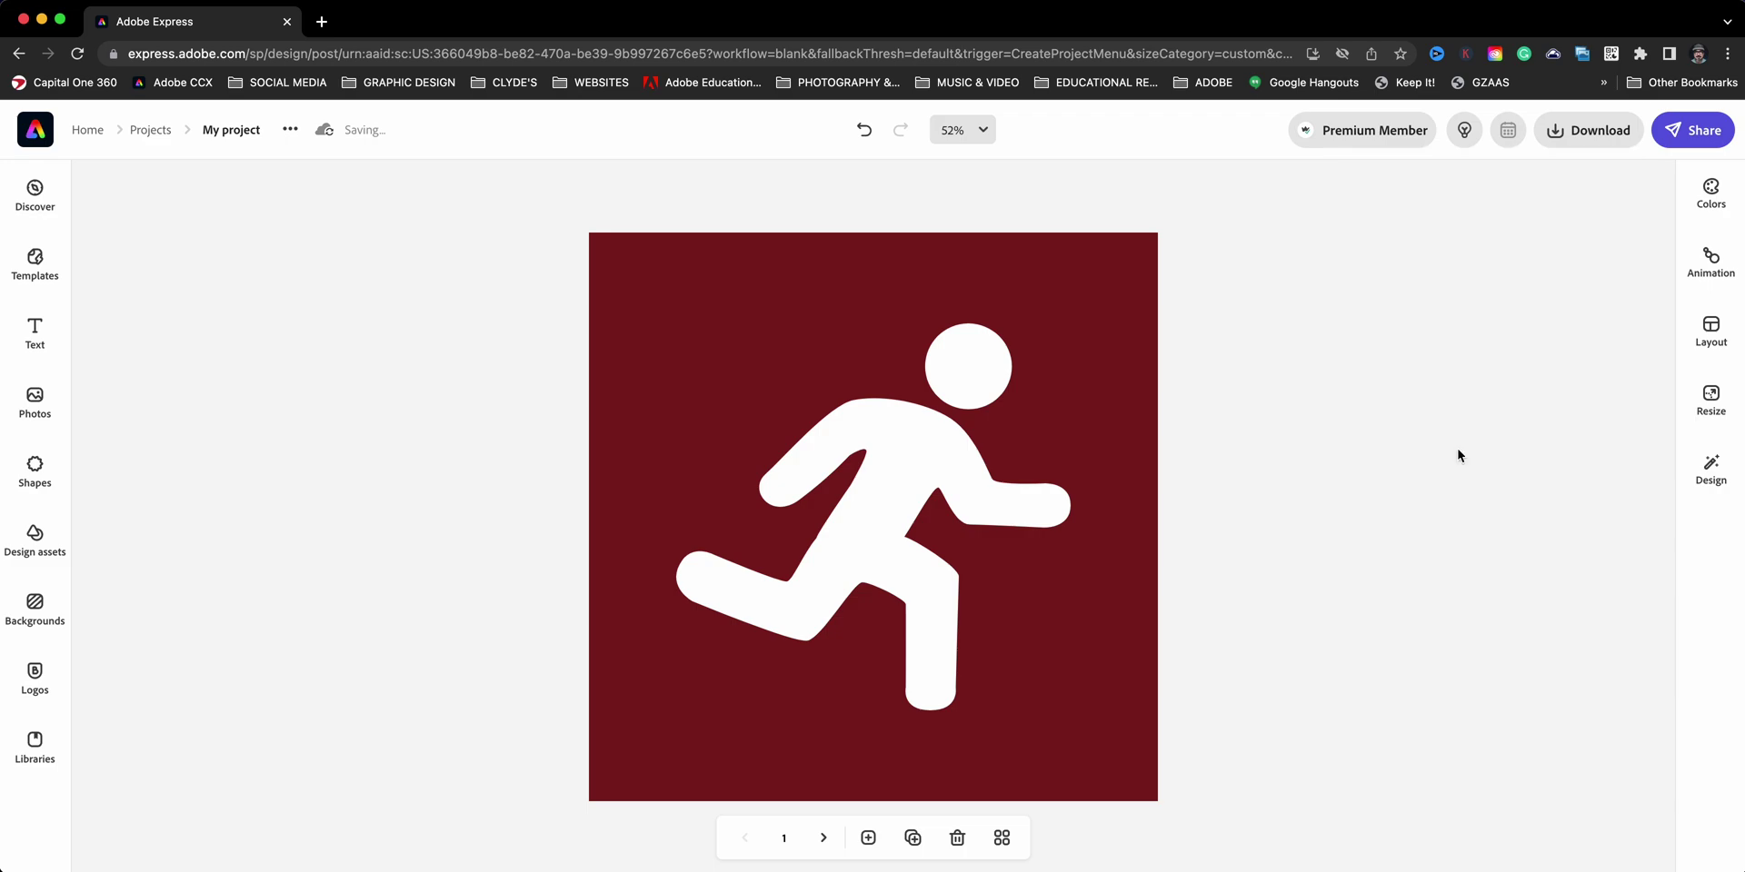
click(999, 838)
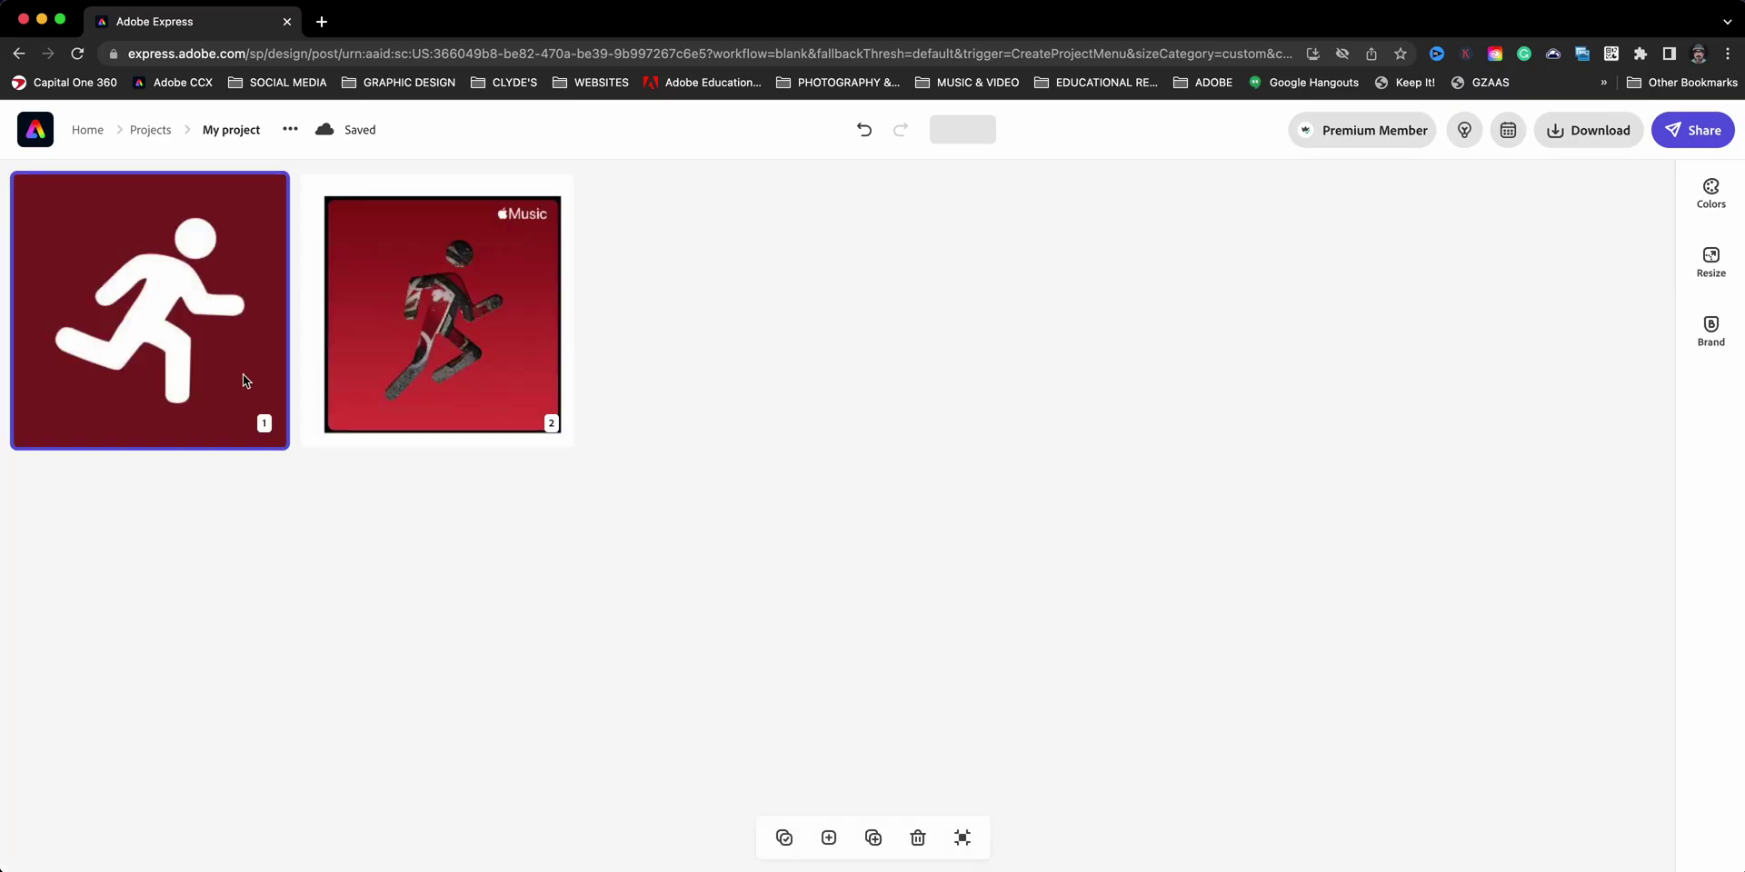
click(874, 838)
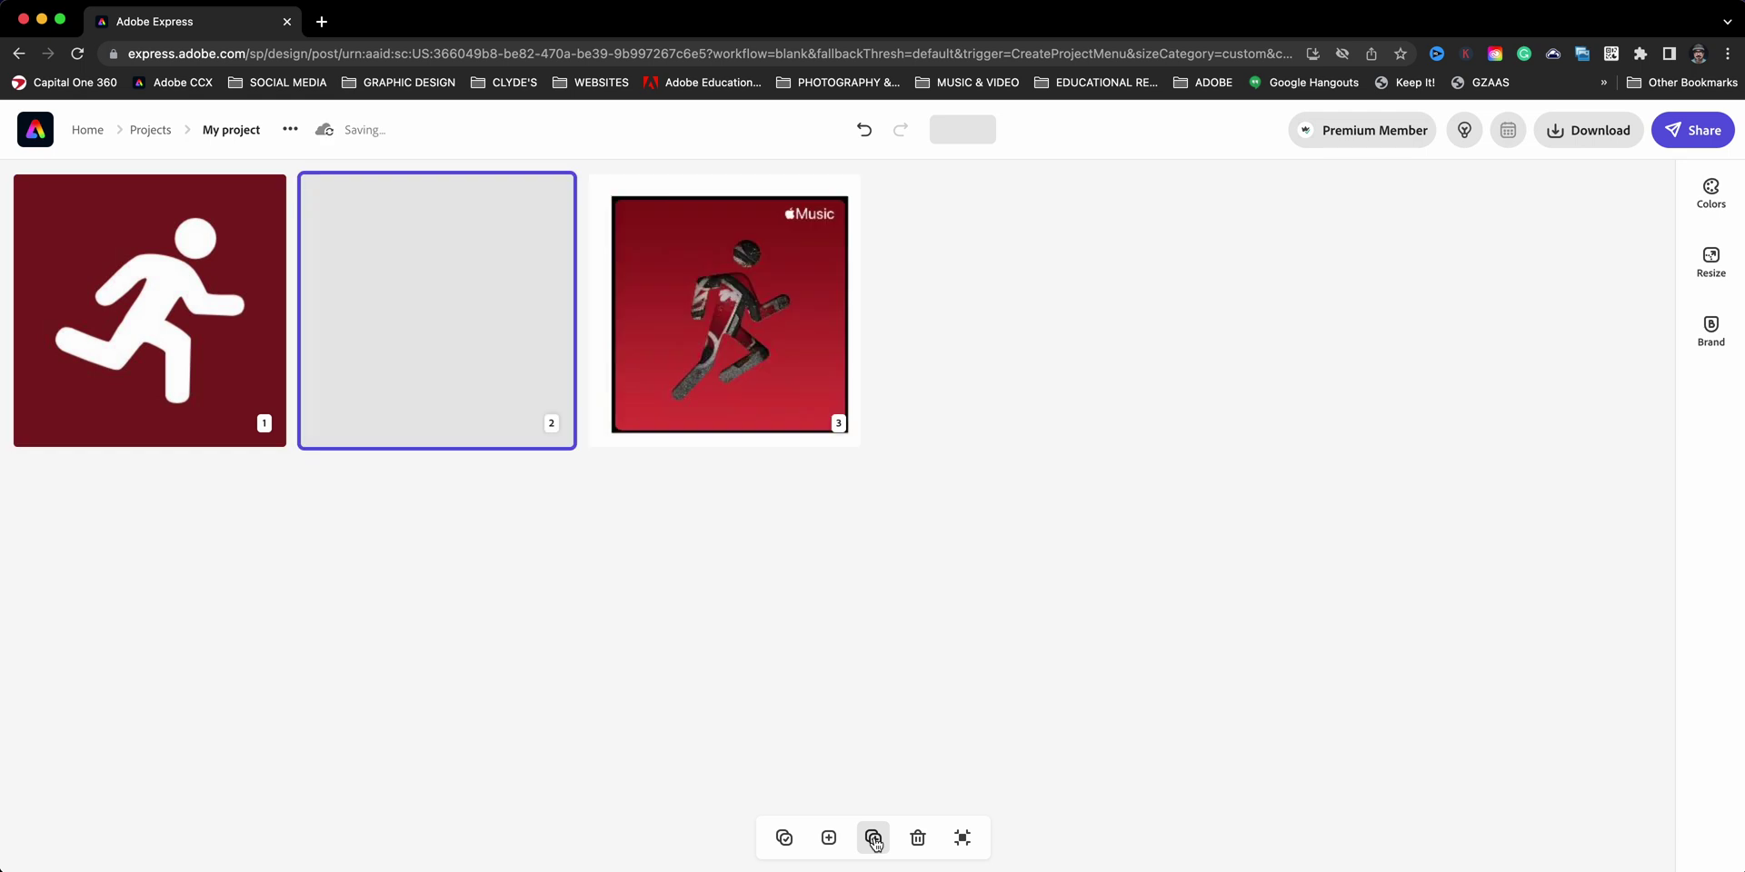
Step: On page 1, delete the running-figure shape, leaving only the dark red background
click(227, 349)
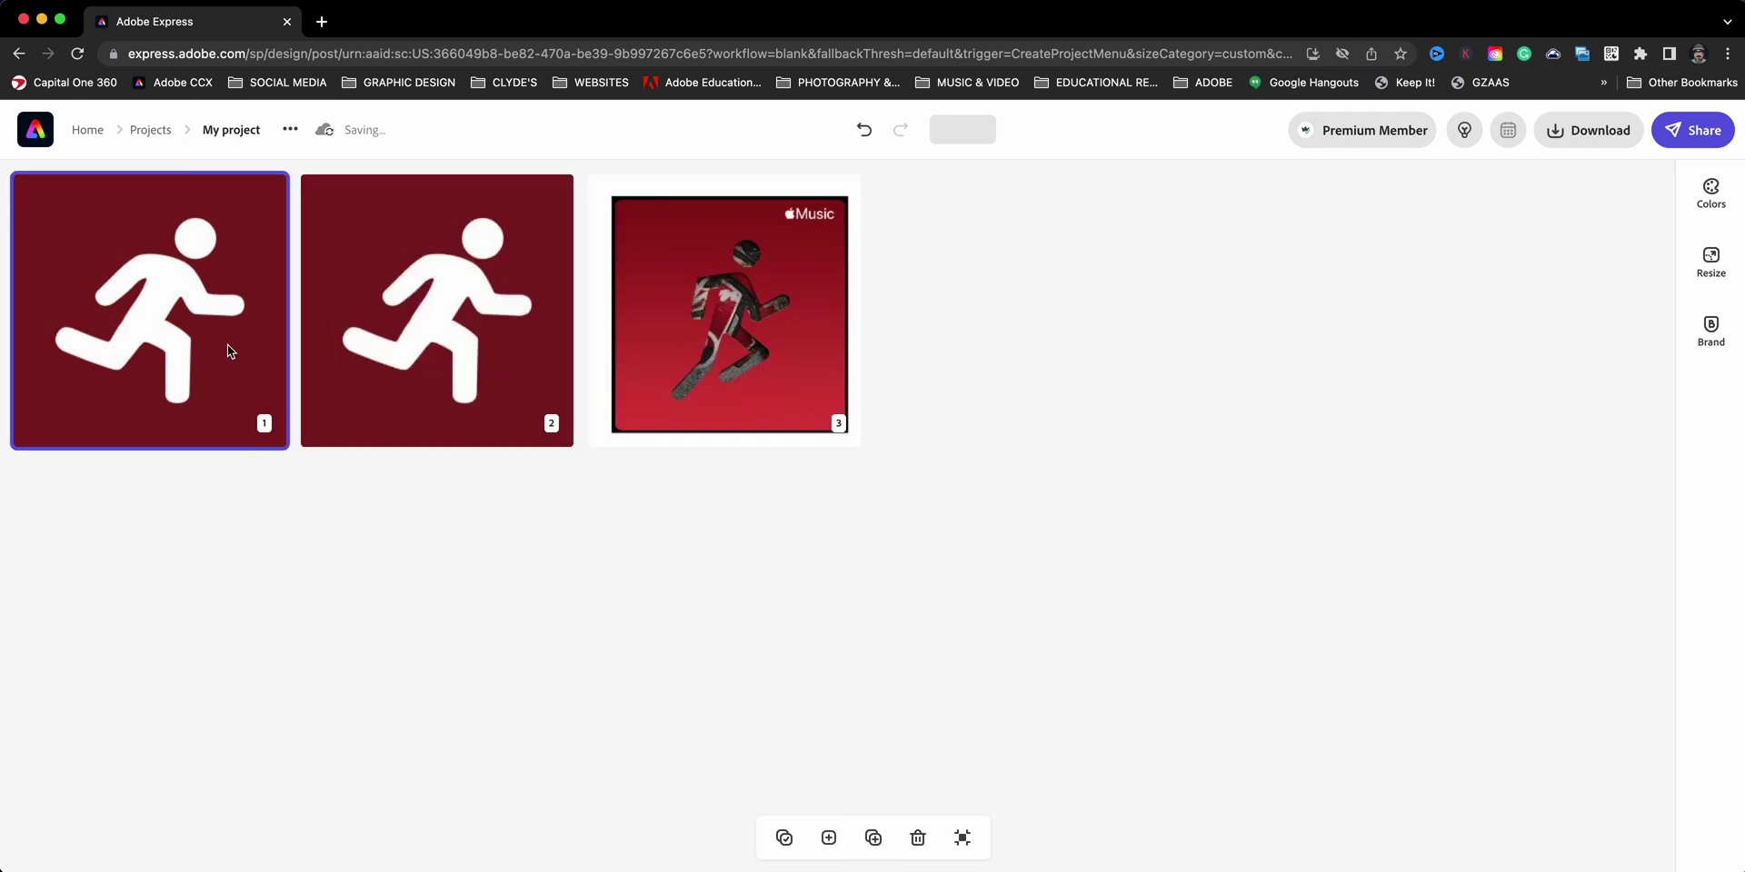
click(228, 349)
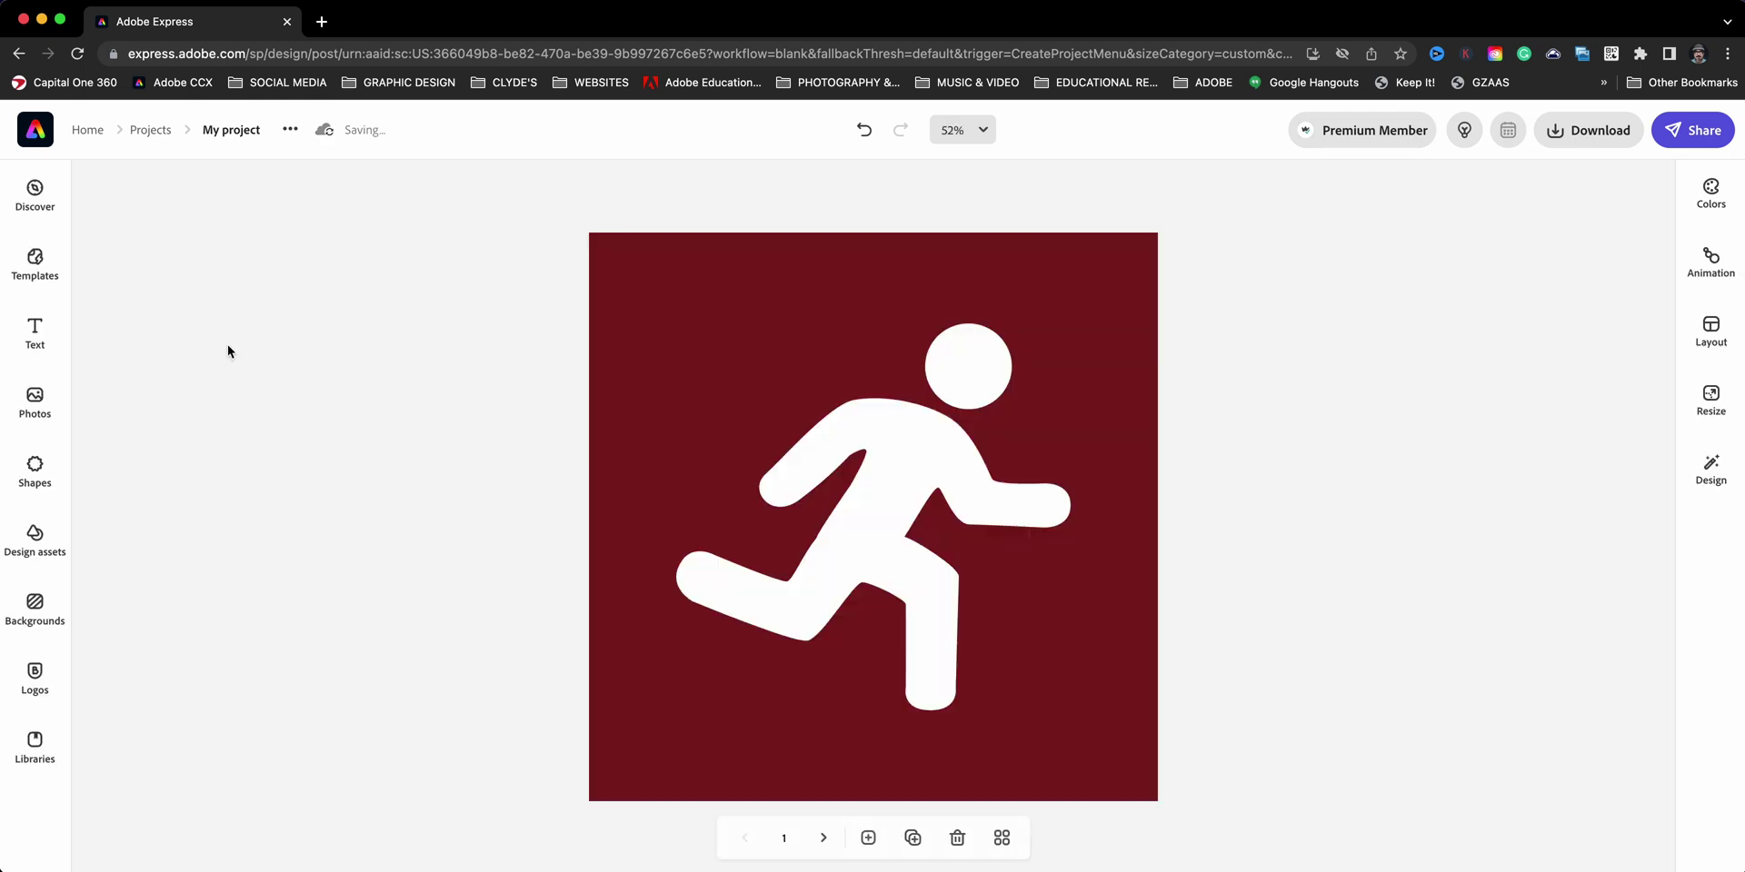
click(909, 479)
key(Delete)
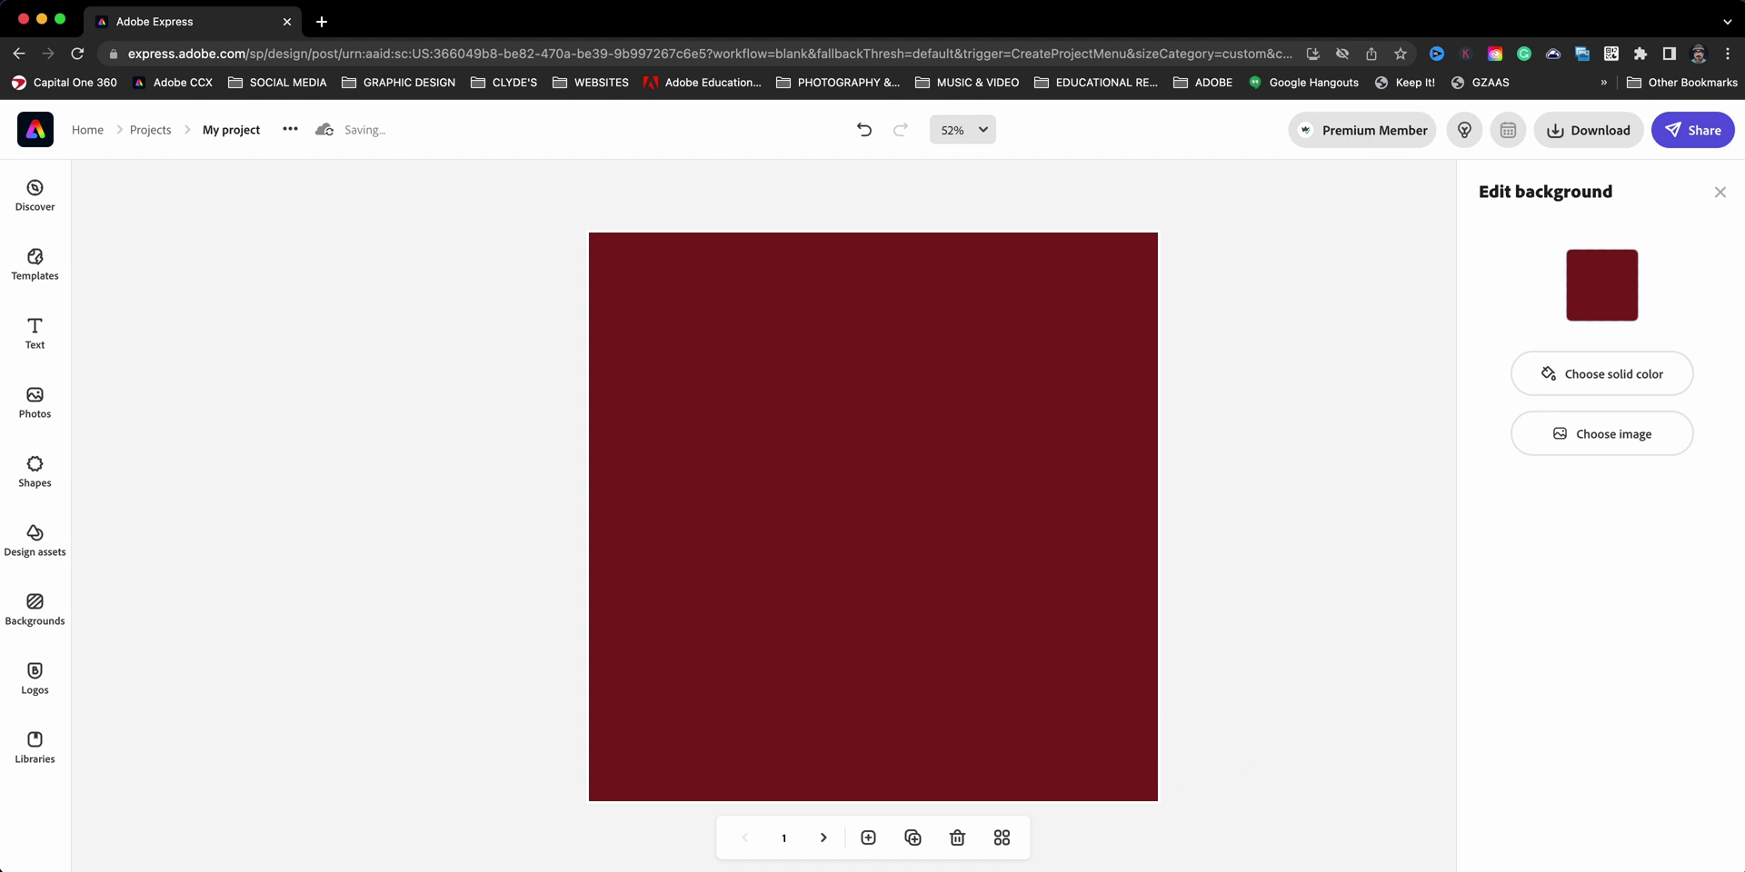
Step: Upload My project-1 (6).png to page 1 and enlarge it over most of the dark red square
click(36, 400)
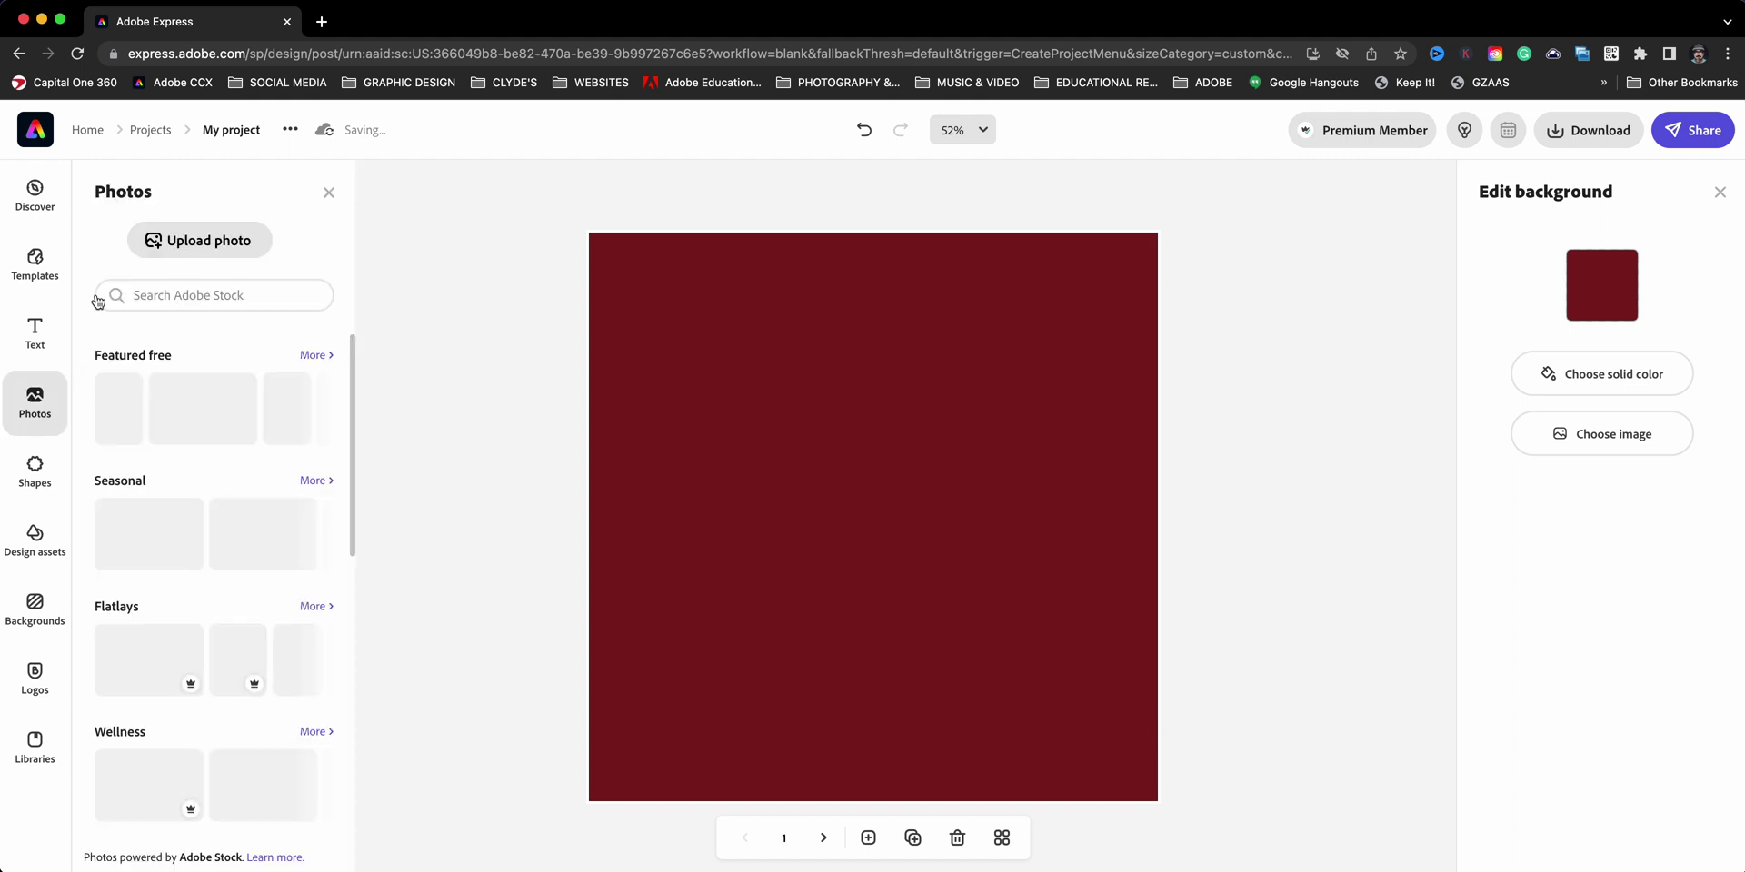
click(140, 256)
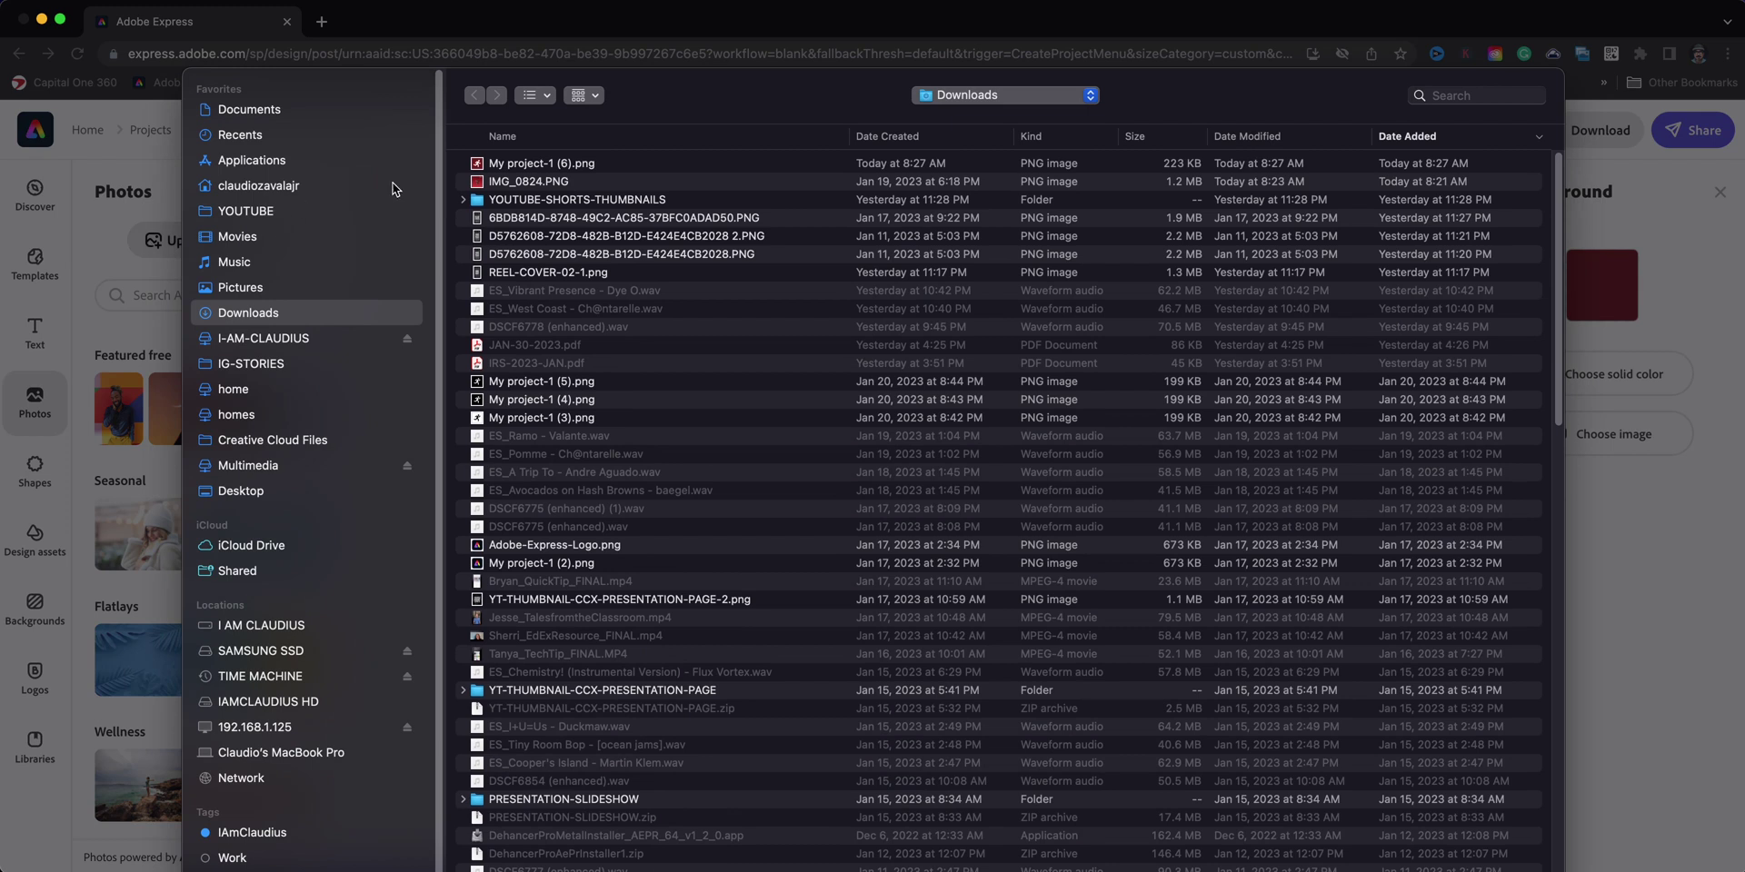
click(480, 169)
key(Return)
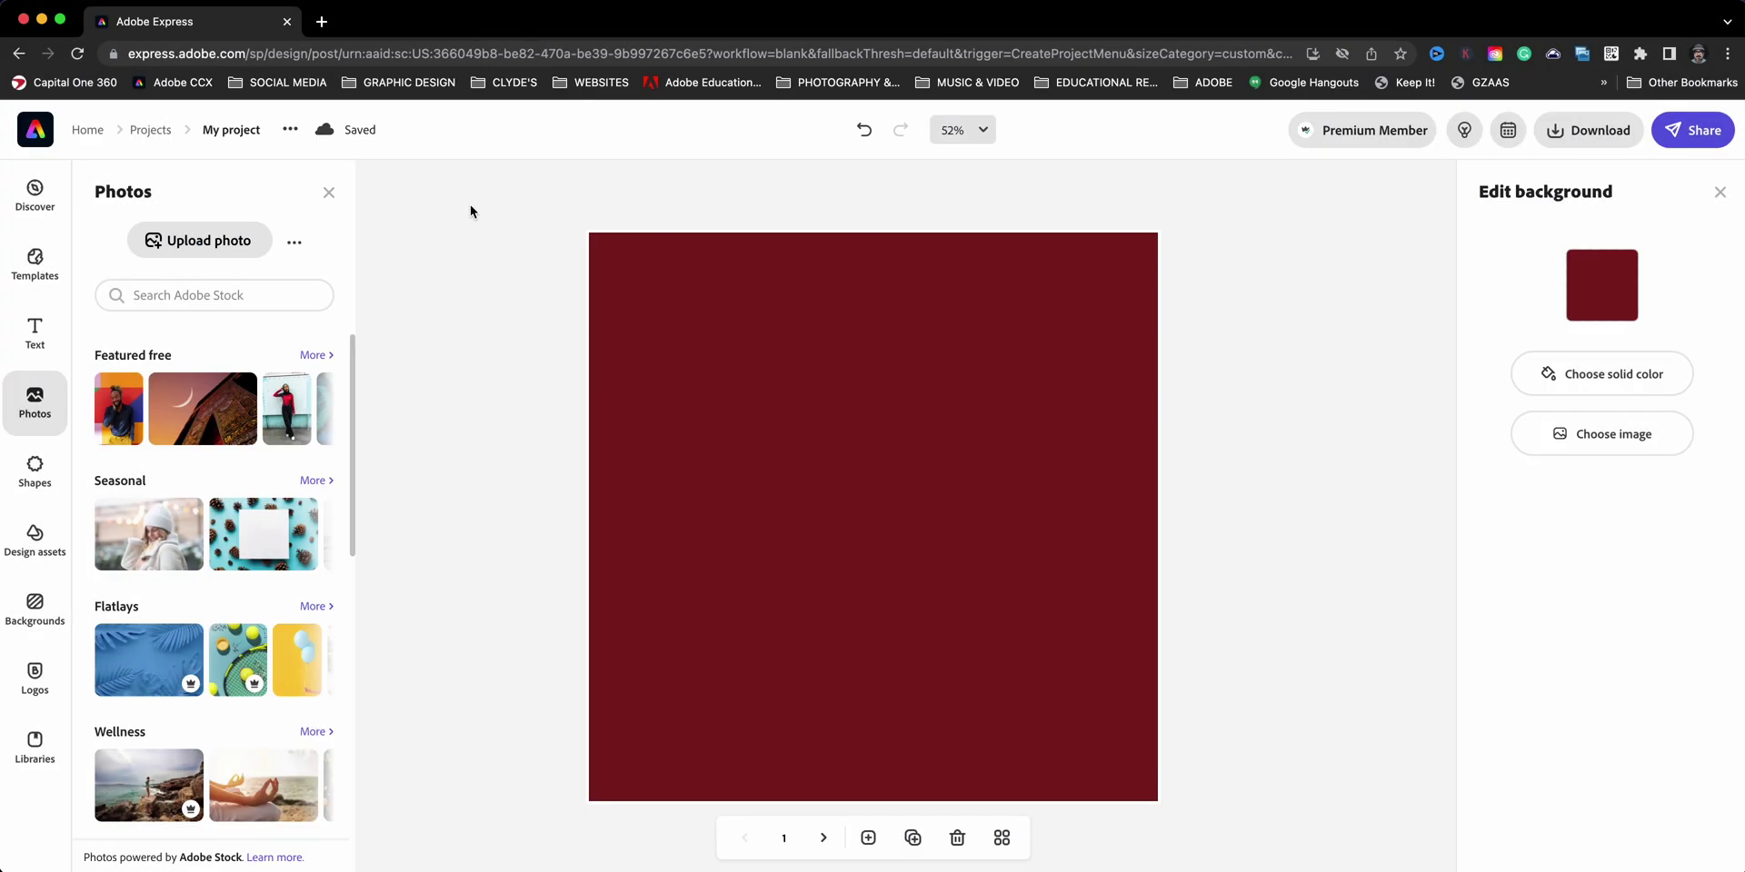
click(864, 557)
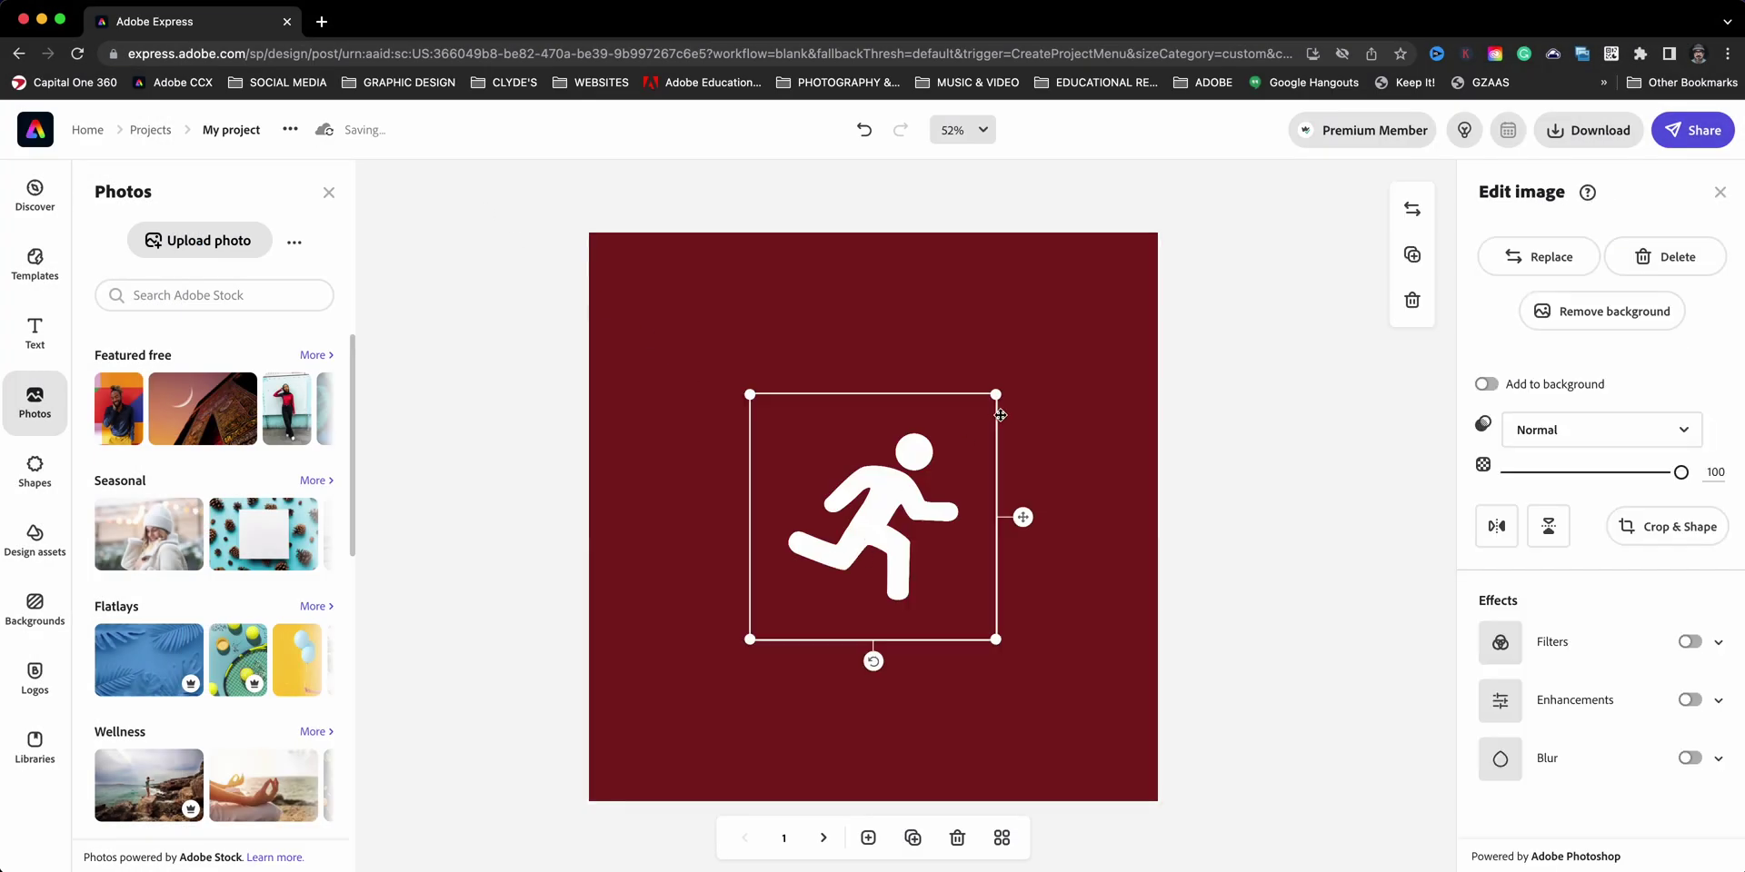
drag(996, 394, 1155, 235)
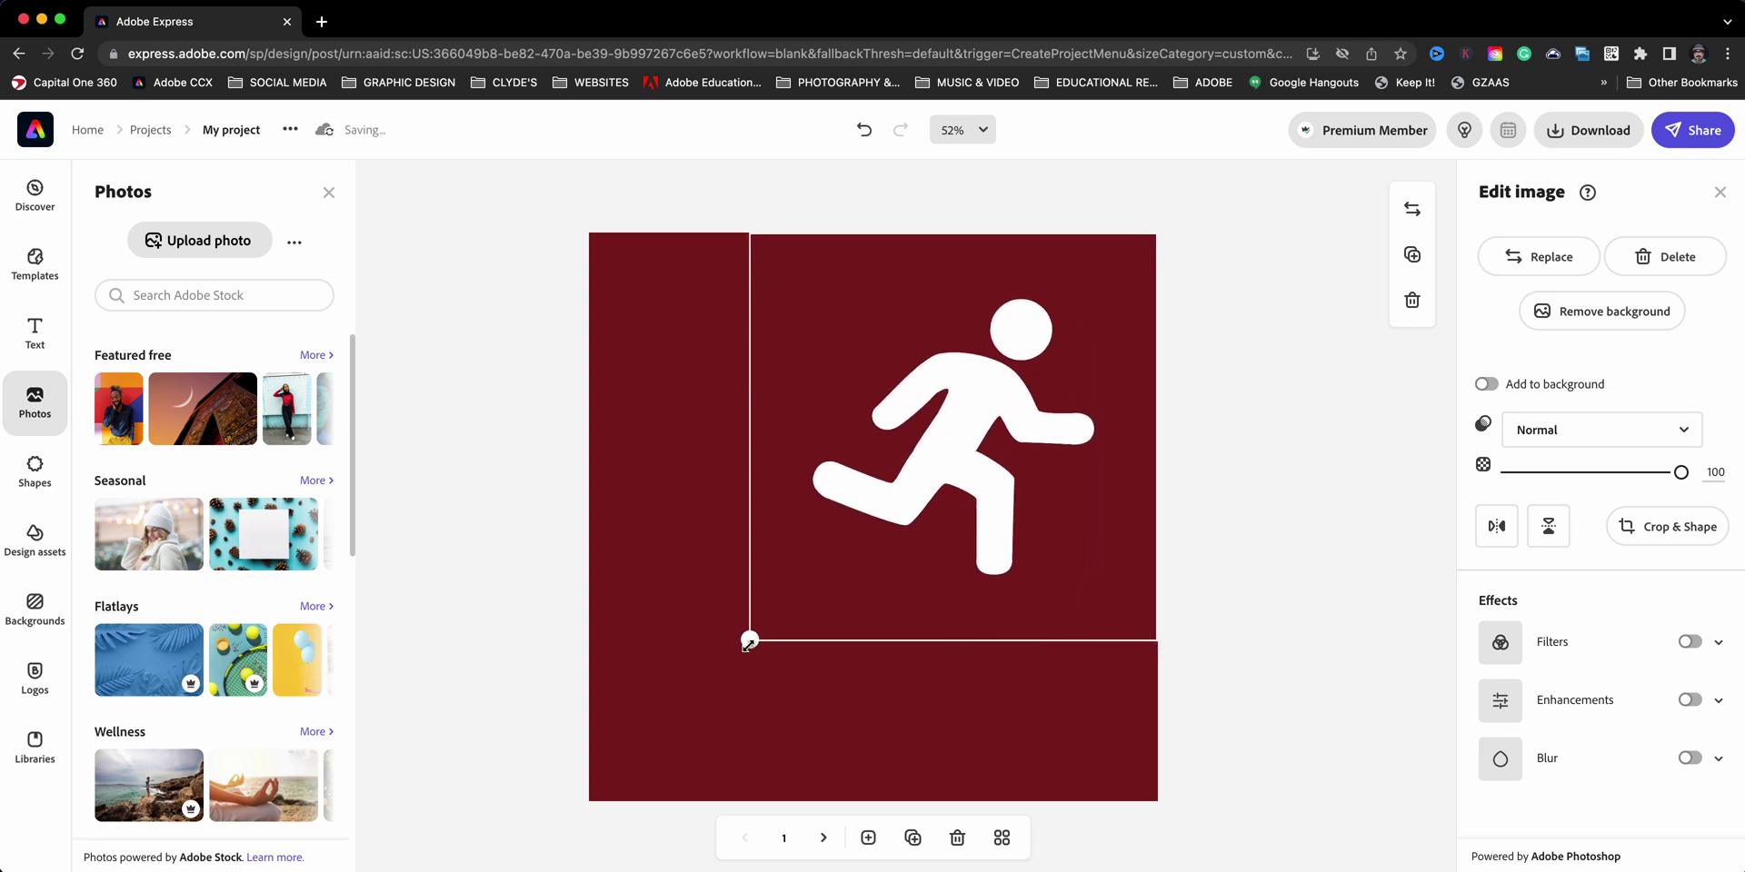
drag(750, 640, 645, 677)
Step: Change the page background colour to dark grey #444444
click(1207, 379)
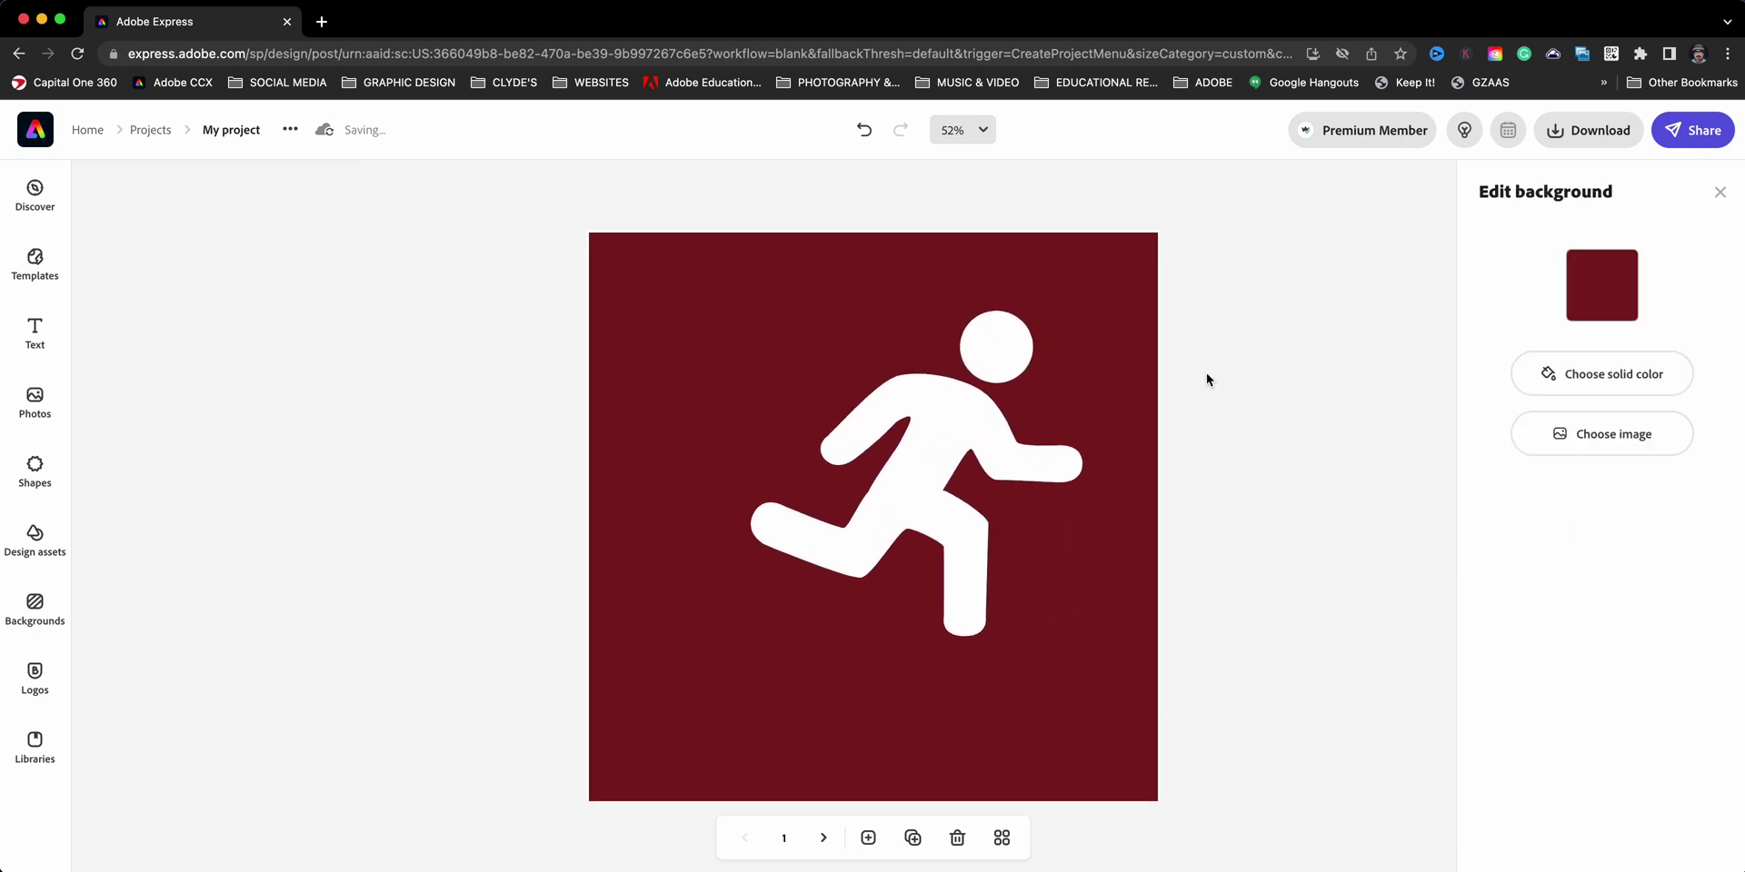
click(1595, 290)
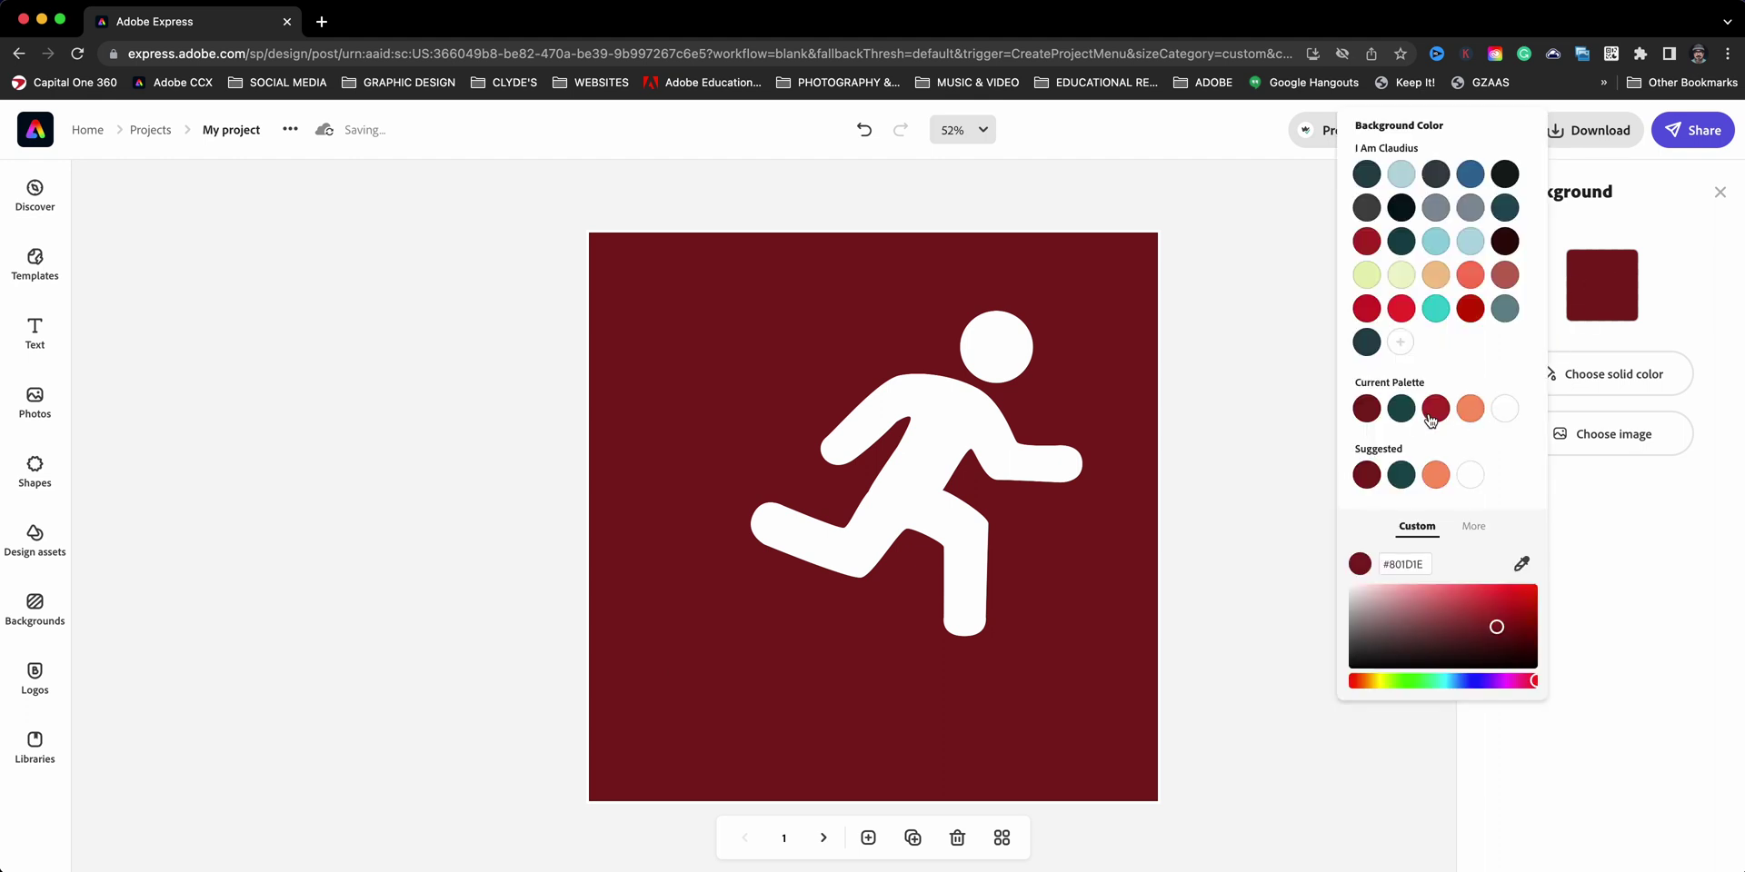
click(1375, 215)
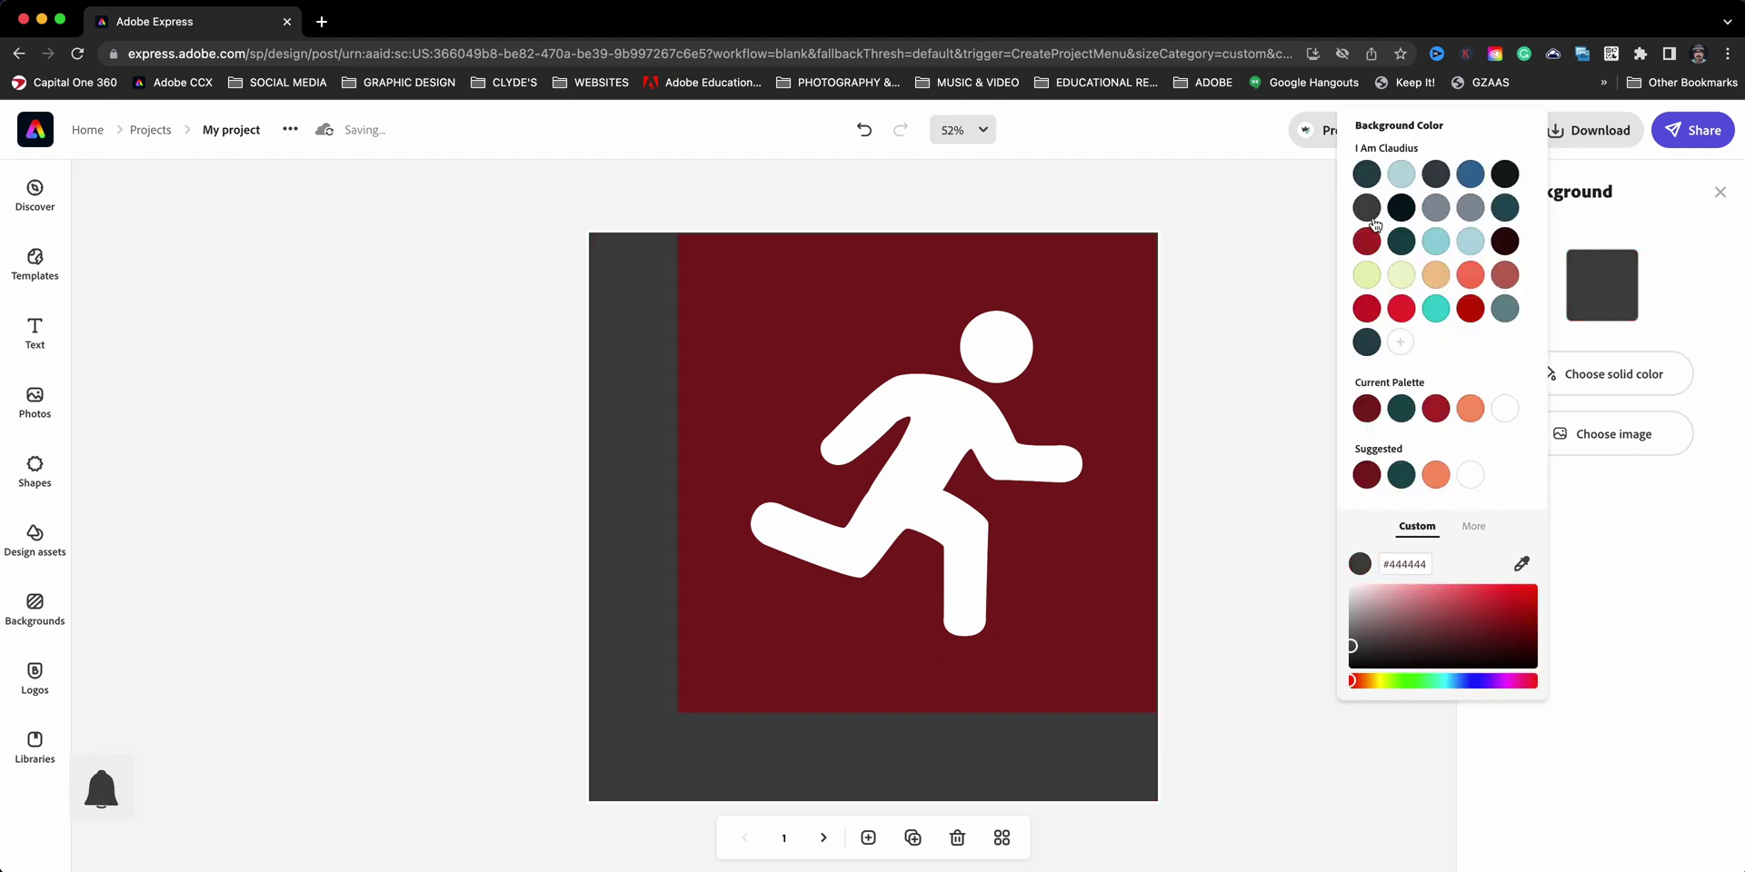
Step: Enlarge the running-figure image until it covers the entire page edge to edge
click(699, 629)
drag(669, 715, 587, 802)
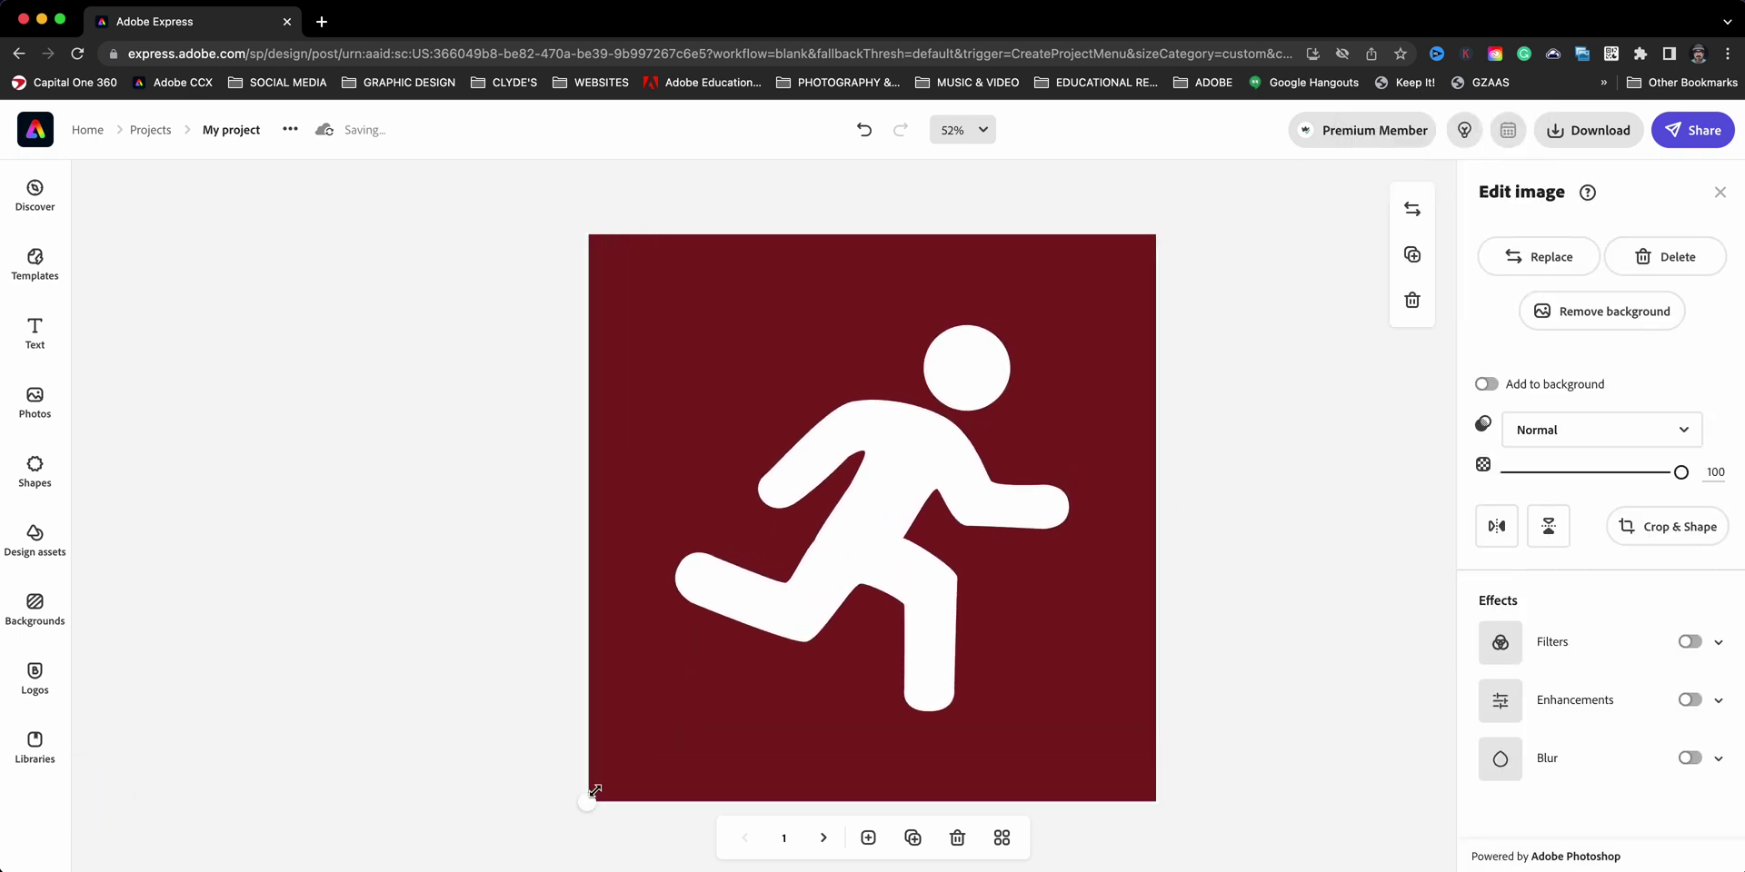
mouse_move(995, 490)
mouse_down()
mouse_move(976, 494)
mouse_move(1000, 497)
mouse_up()
click(1227, 325)
click(1039, 435)
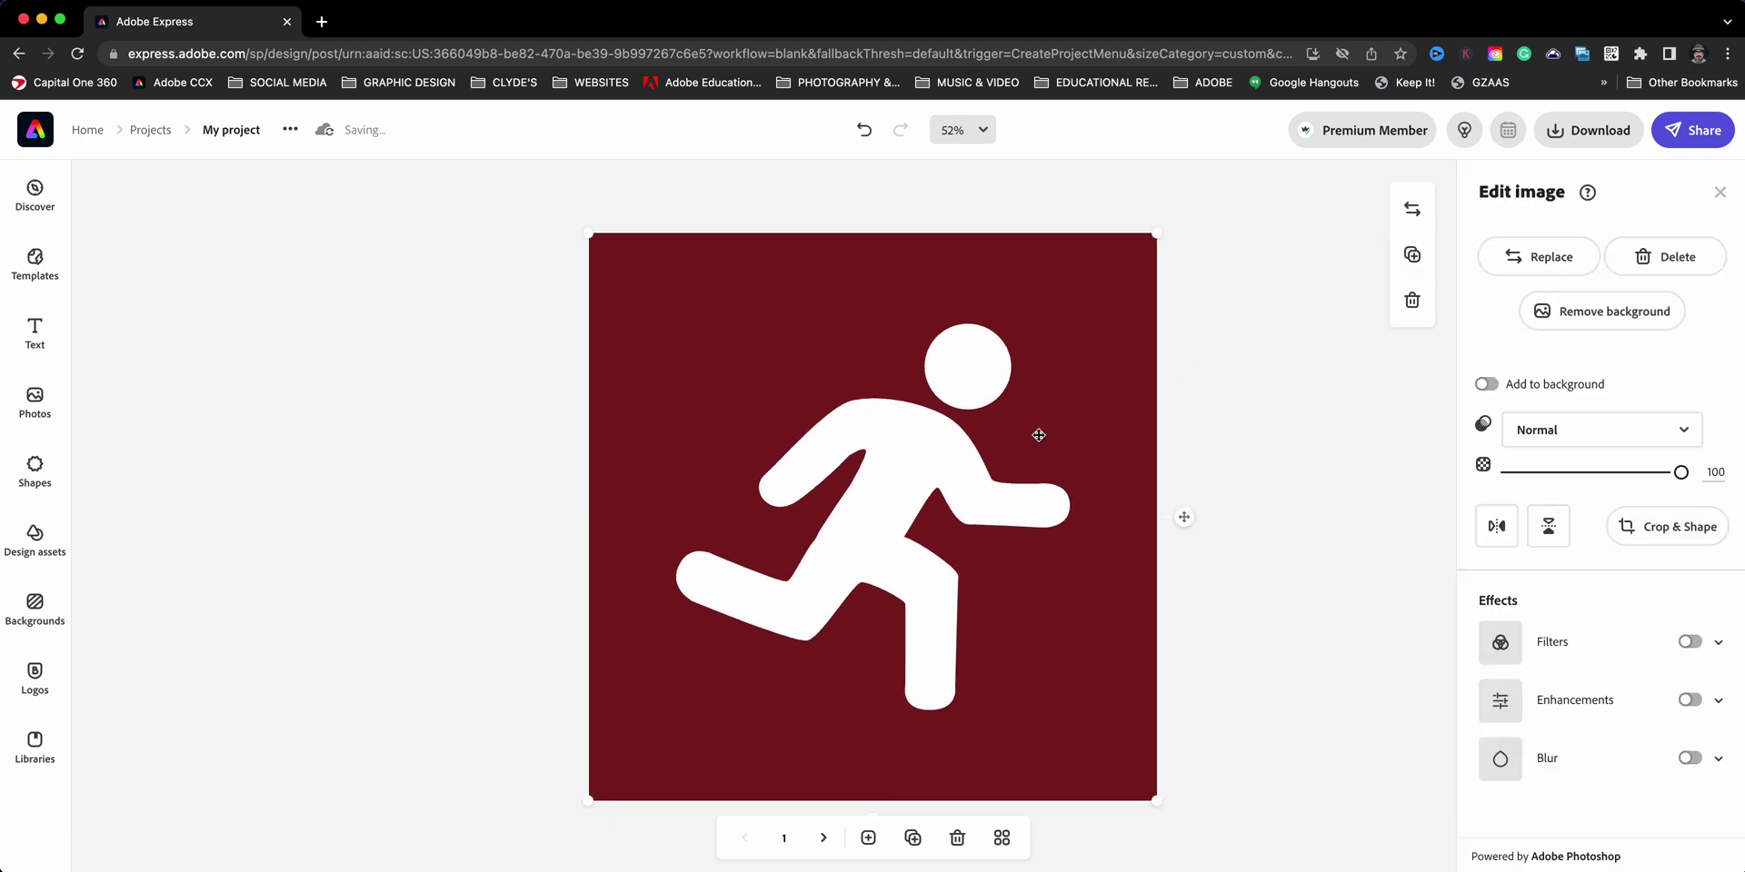
Step: Remove the image's background with an inverted cutout so the runner is erased, then shift it right
click(1566, 312)
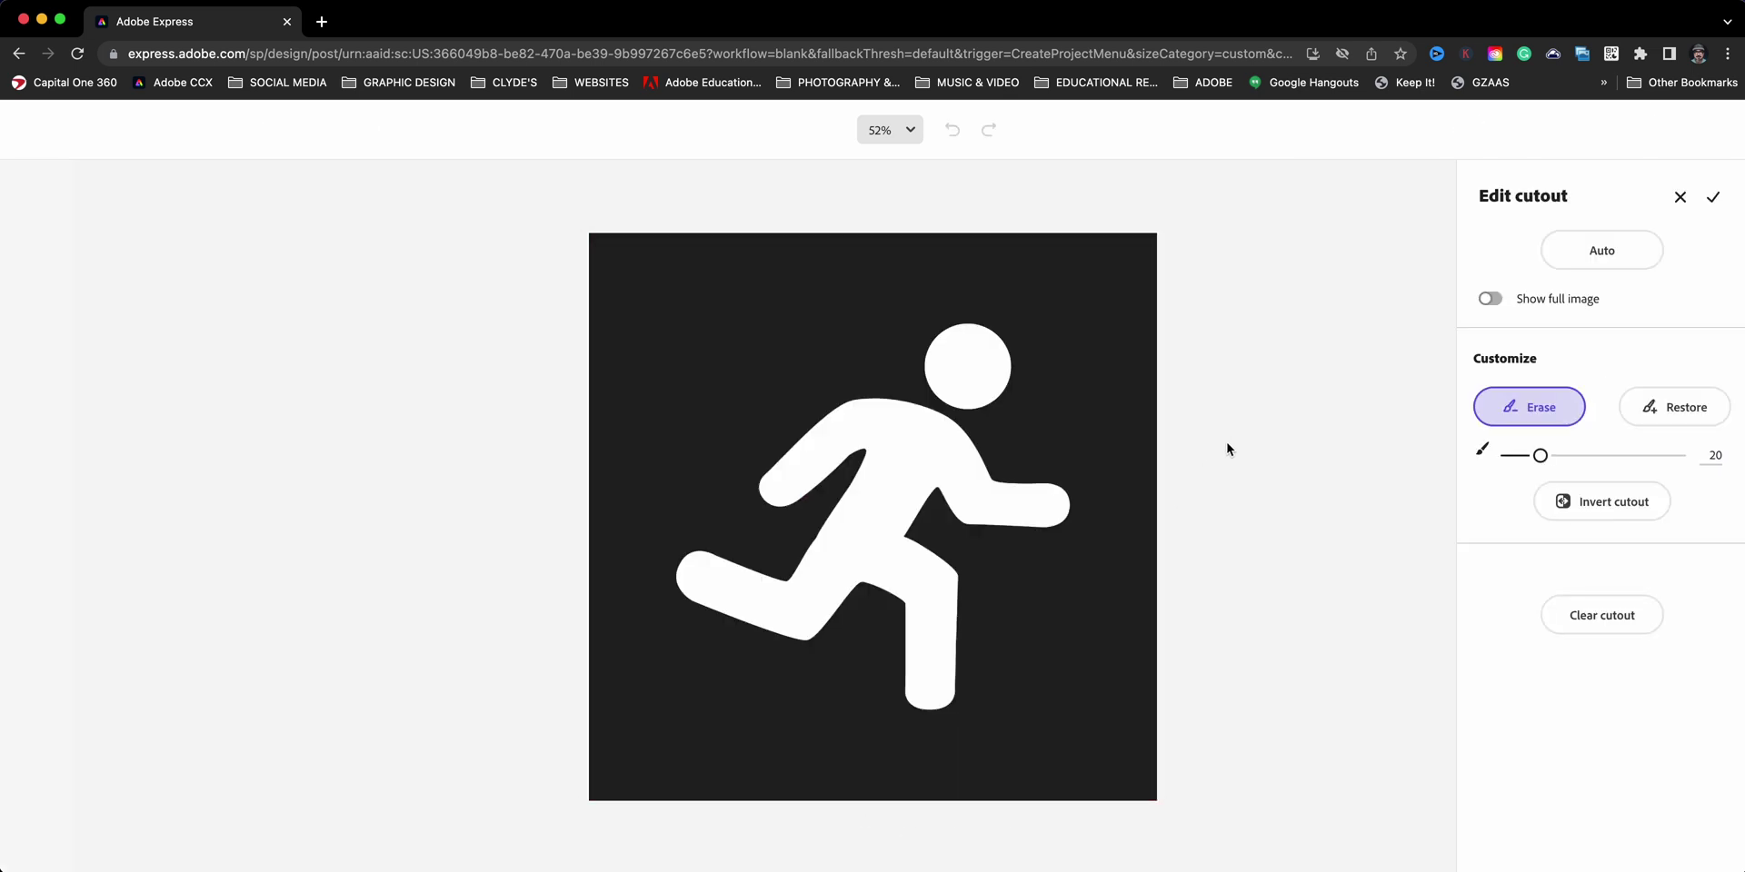
click(1599, 520)
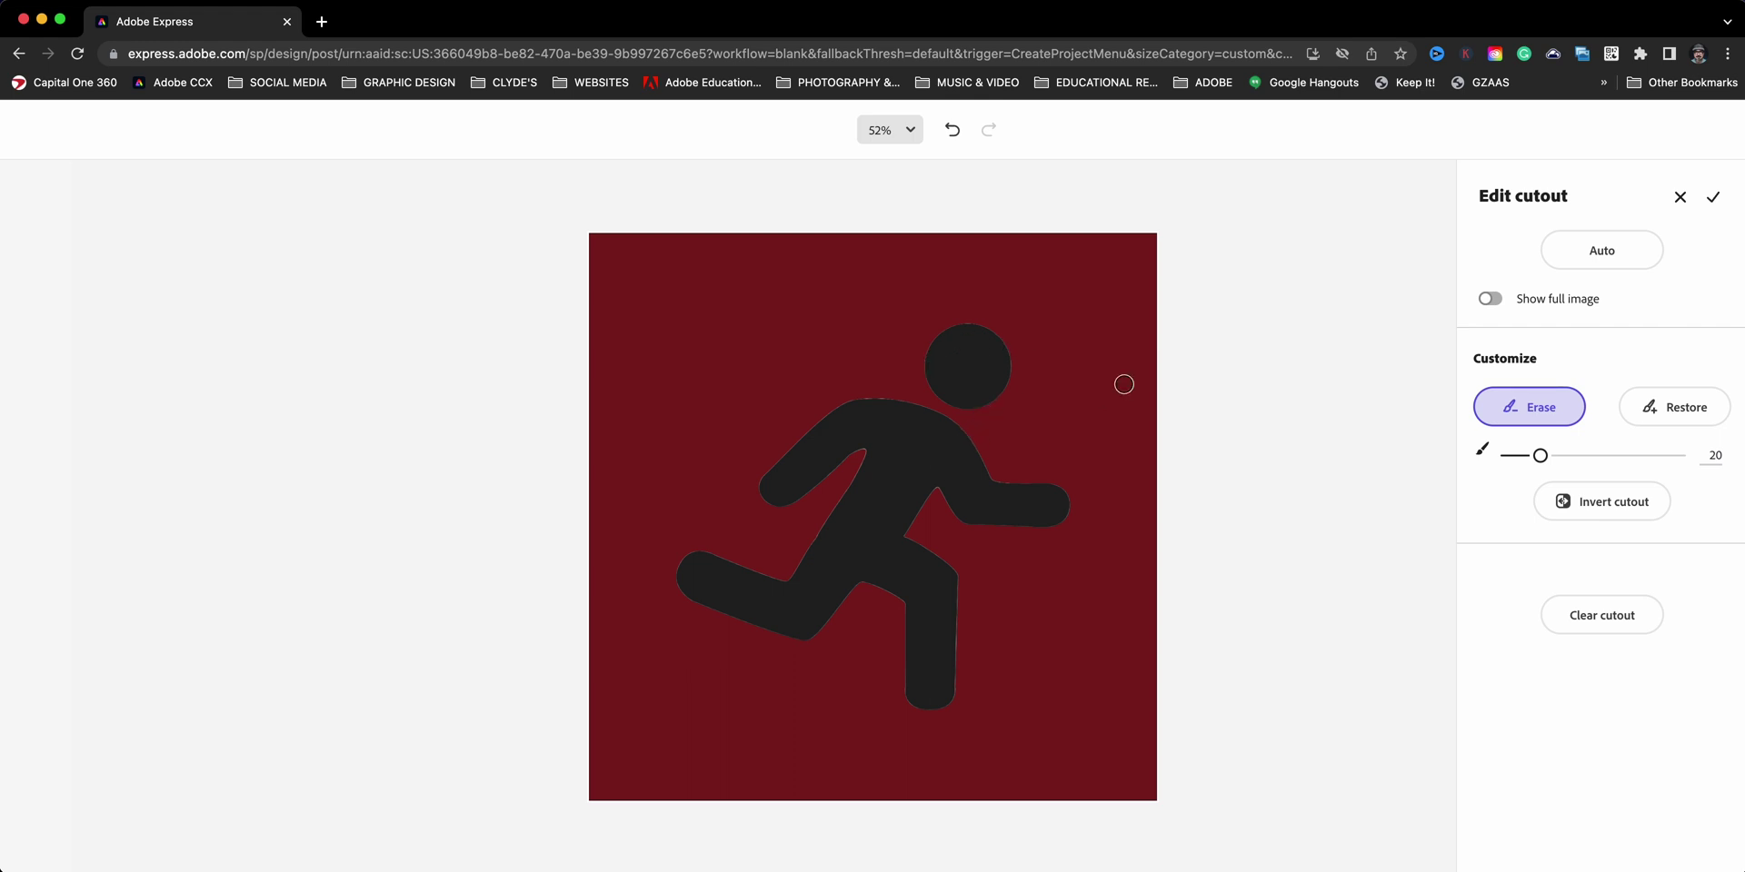
click(1712, 197)
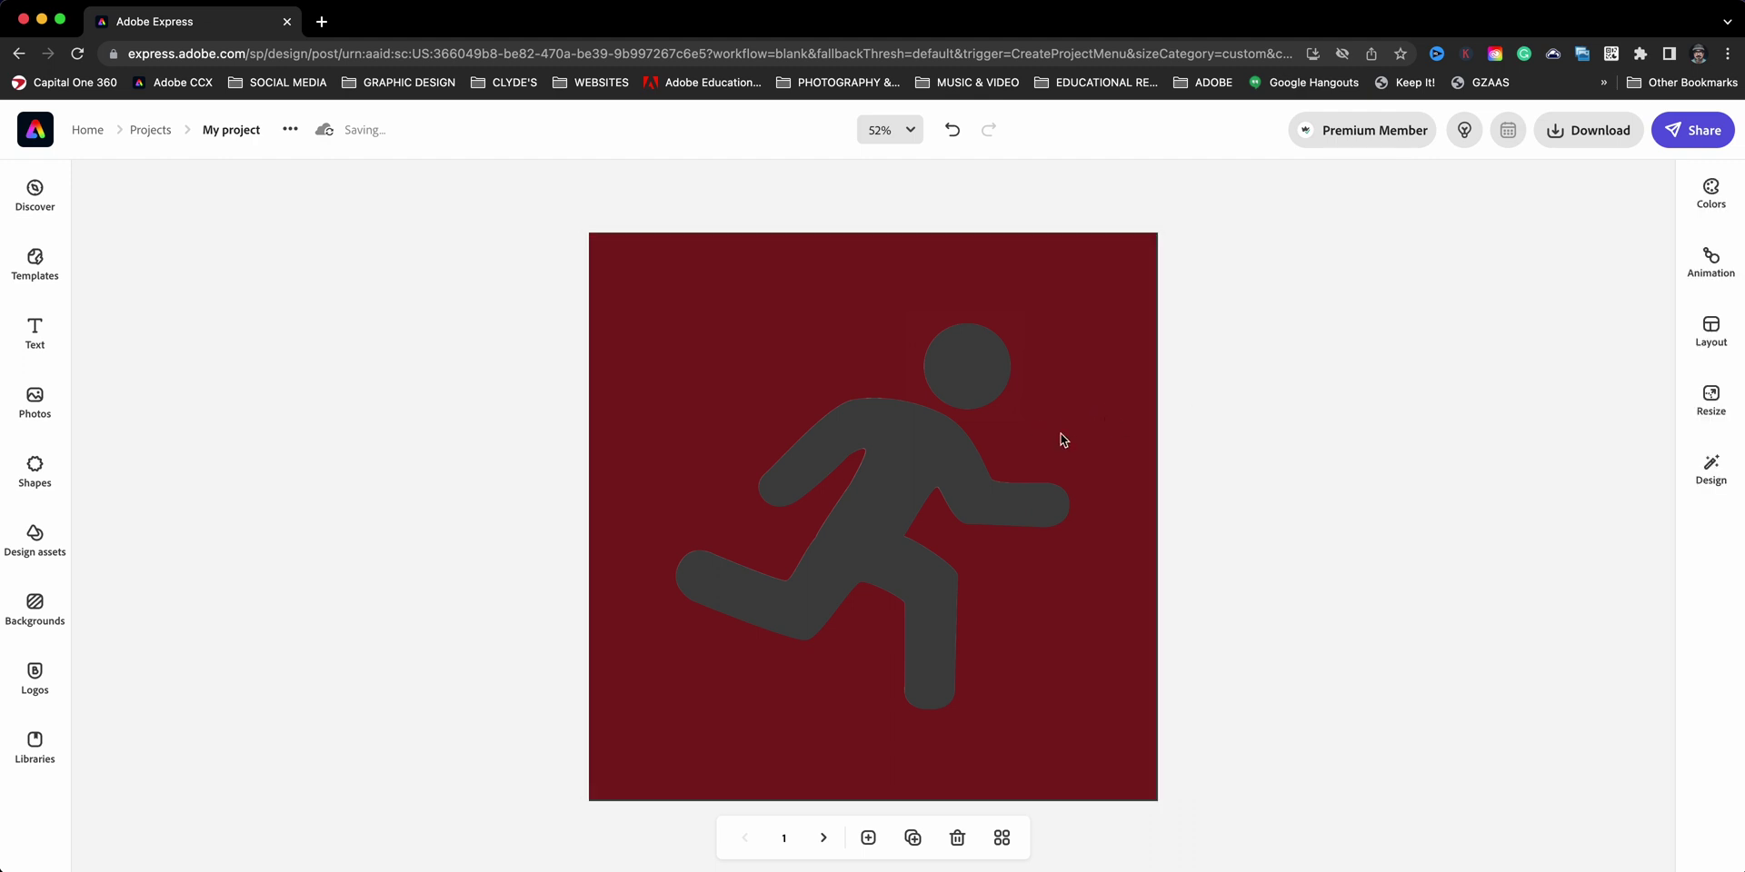
drag(1064, 439, 1224, 434)
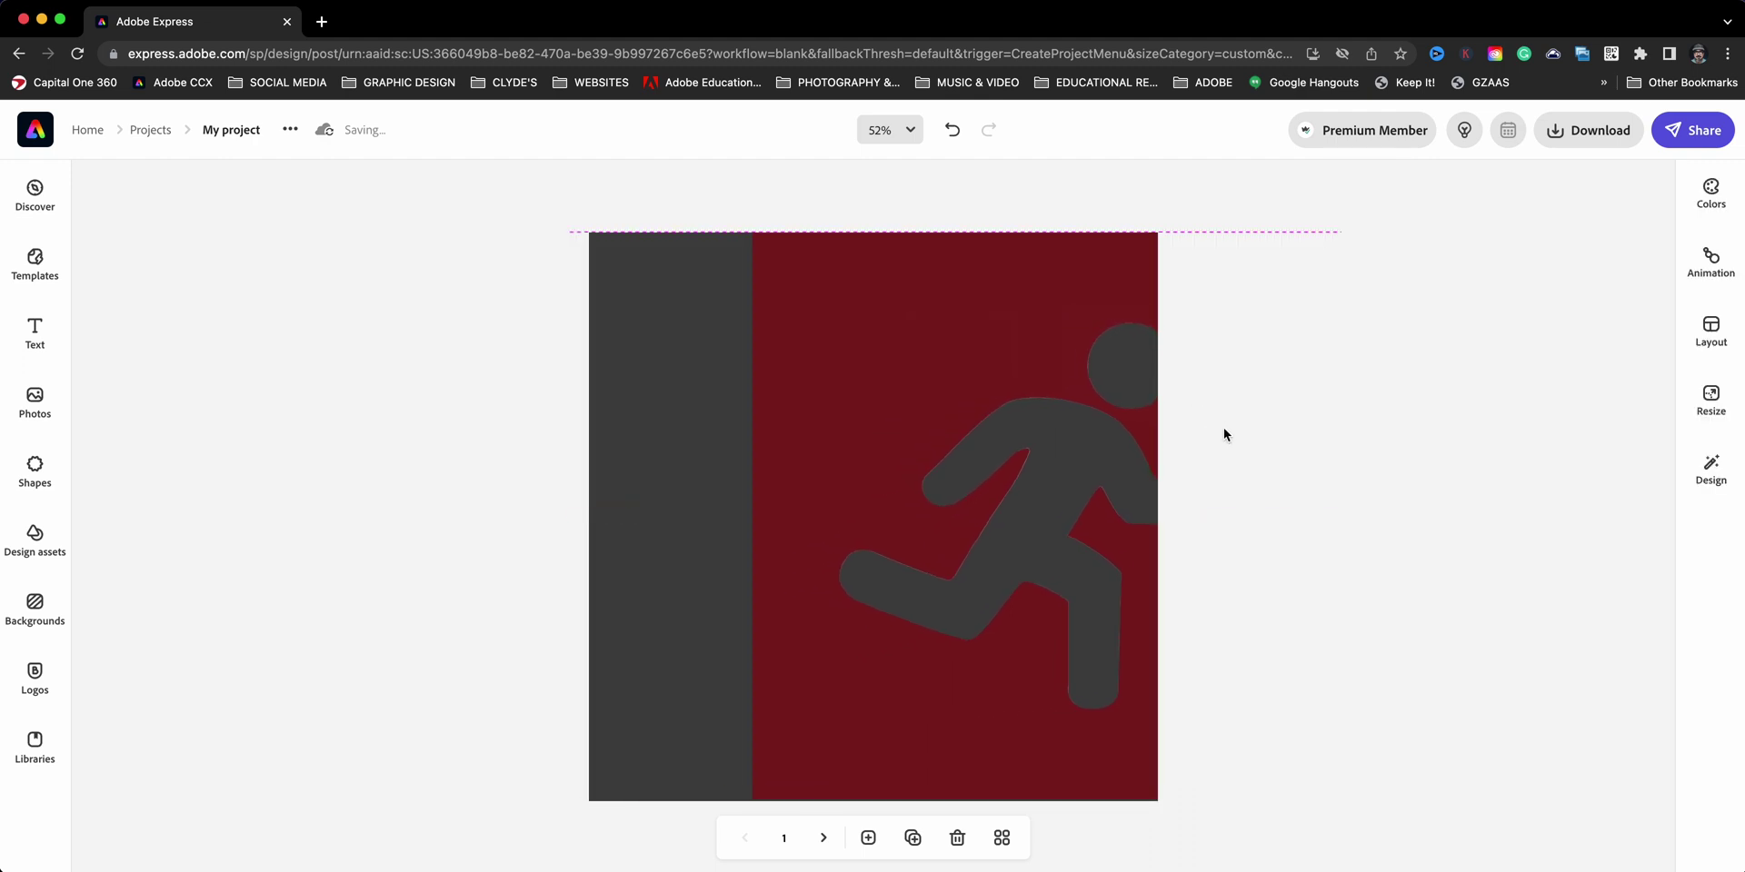
Step: Set the page background to a paint-splattered Adobe Stock 'art' photo and shift it left
click(710, 510)
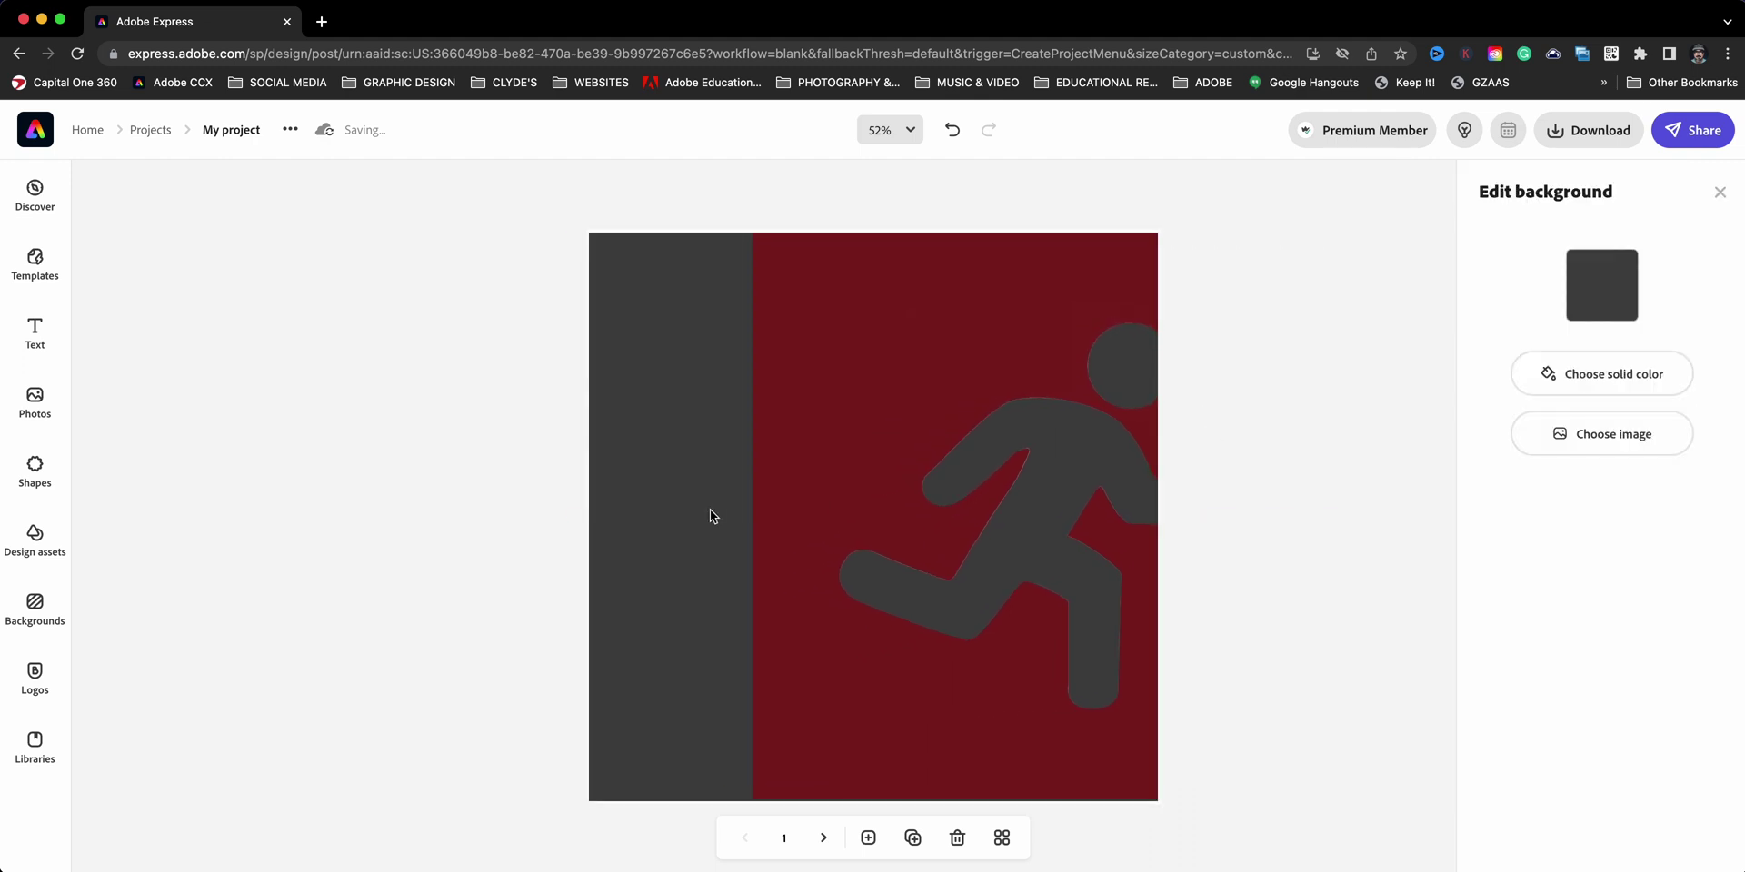
click(1579, 446)
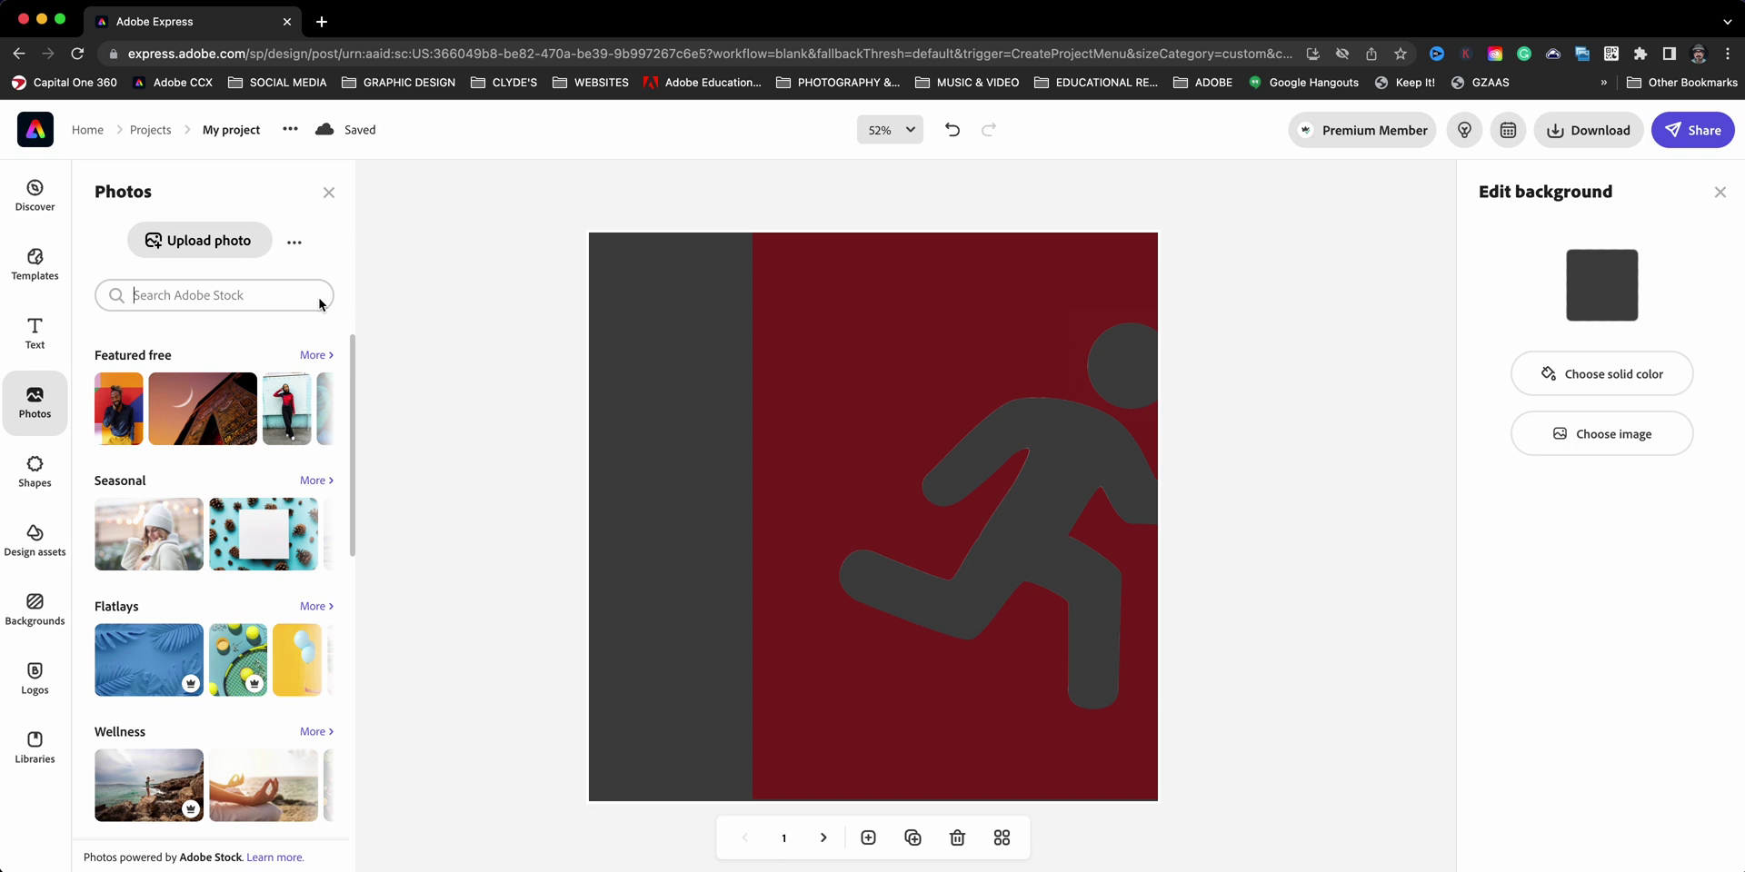
text(art)
key(Return)
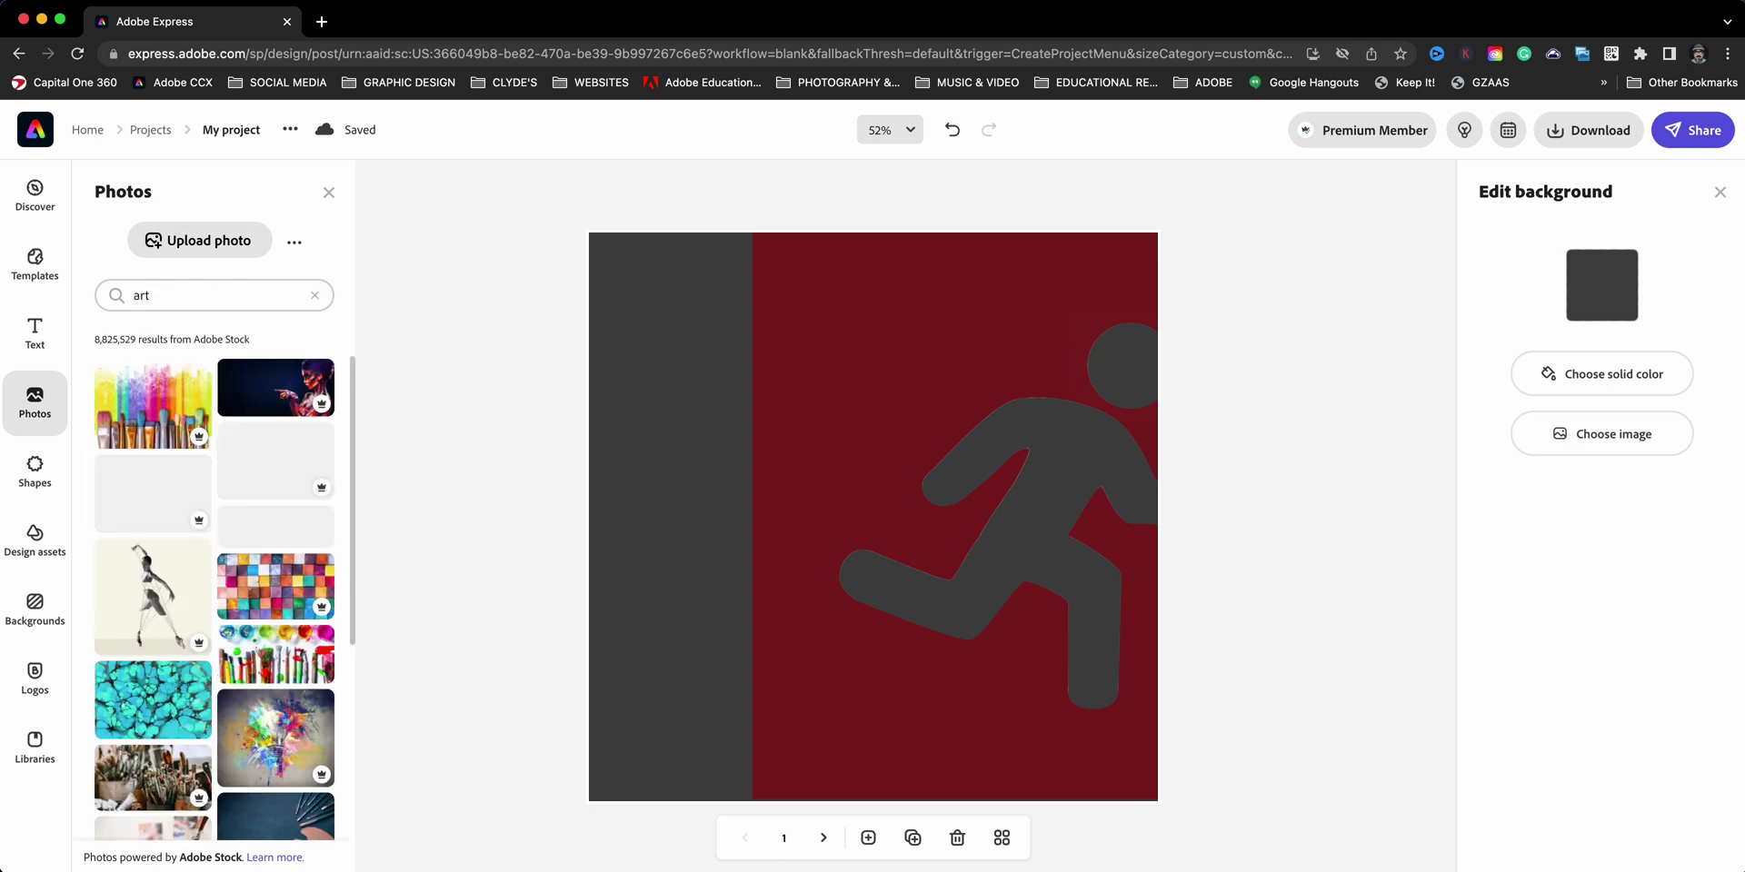
scroll(139, 649, down, 5)
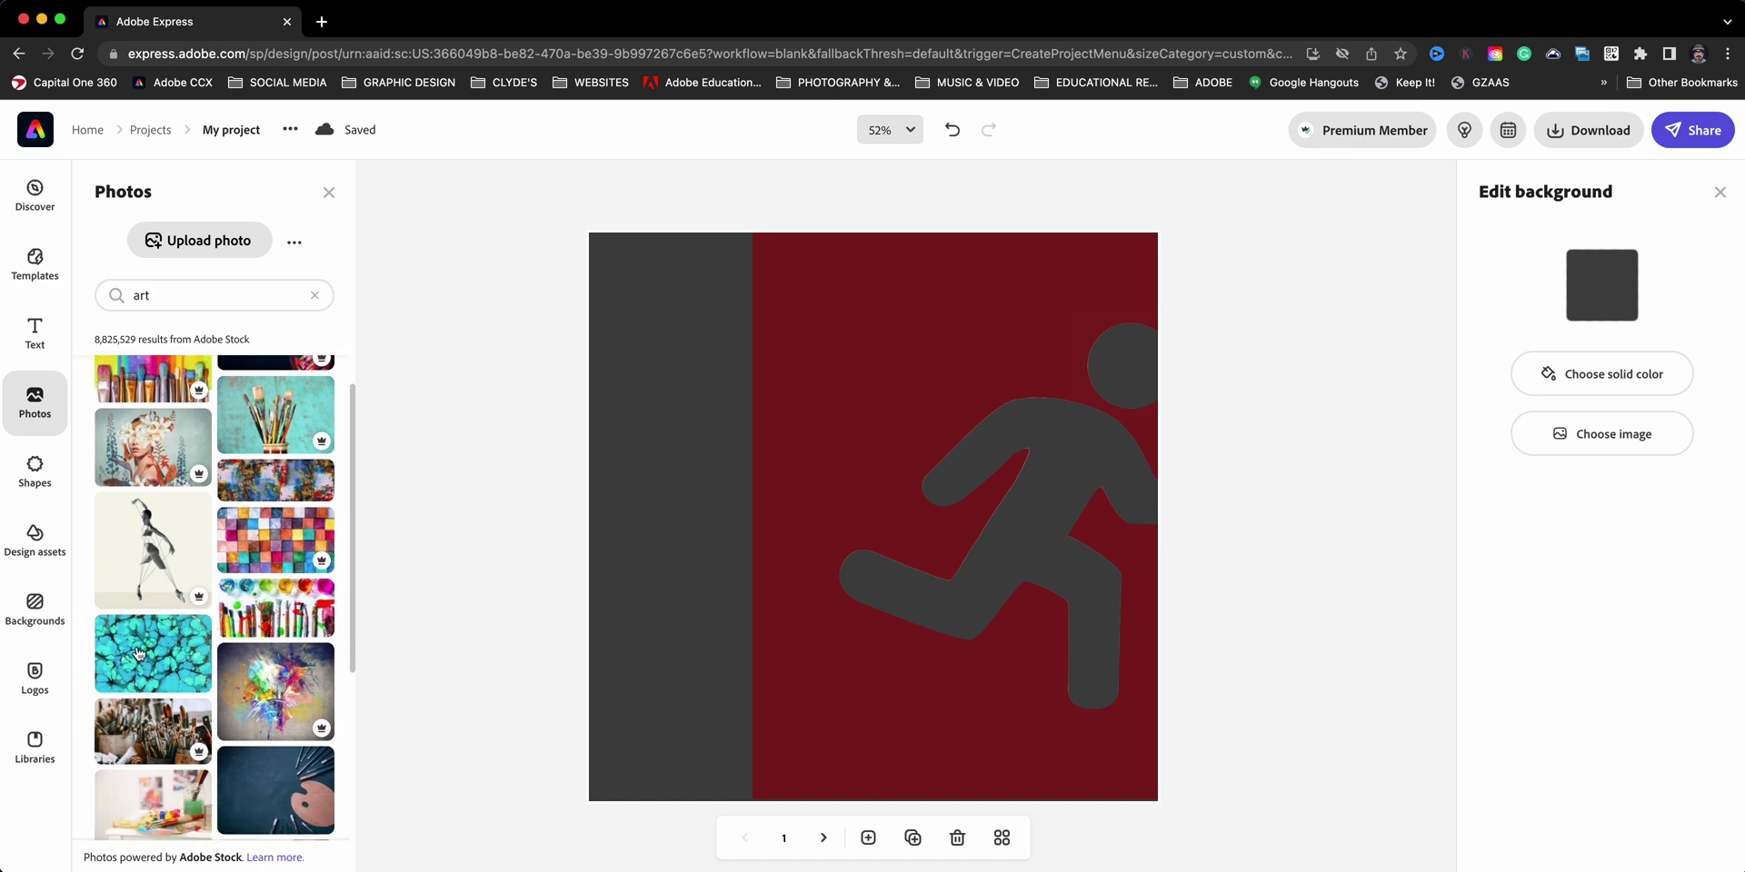
scroll(139, 649, down, 5)
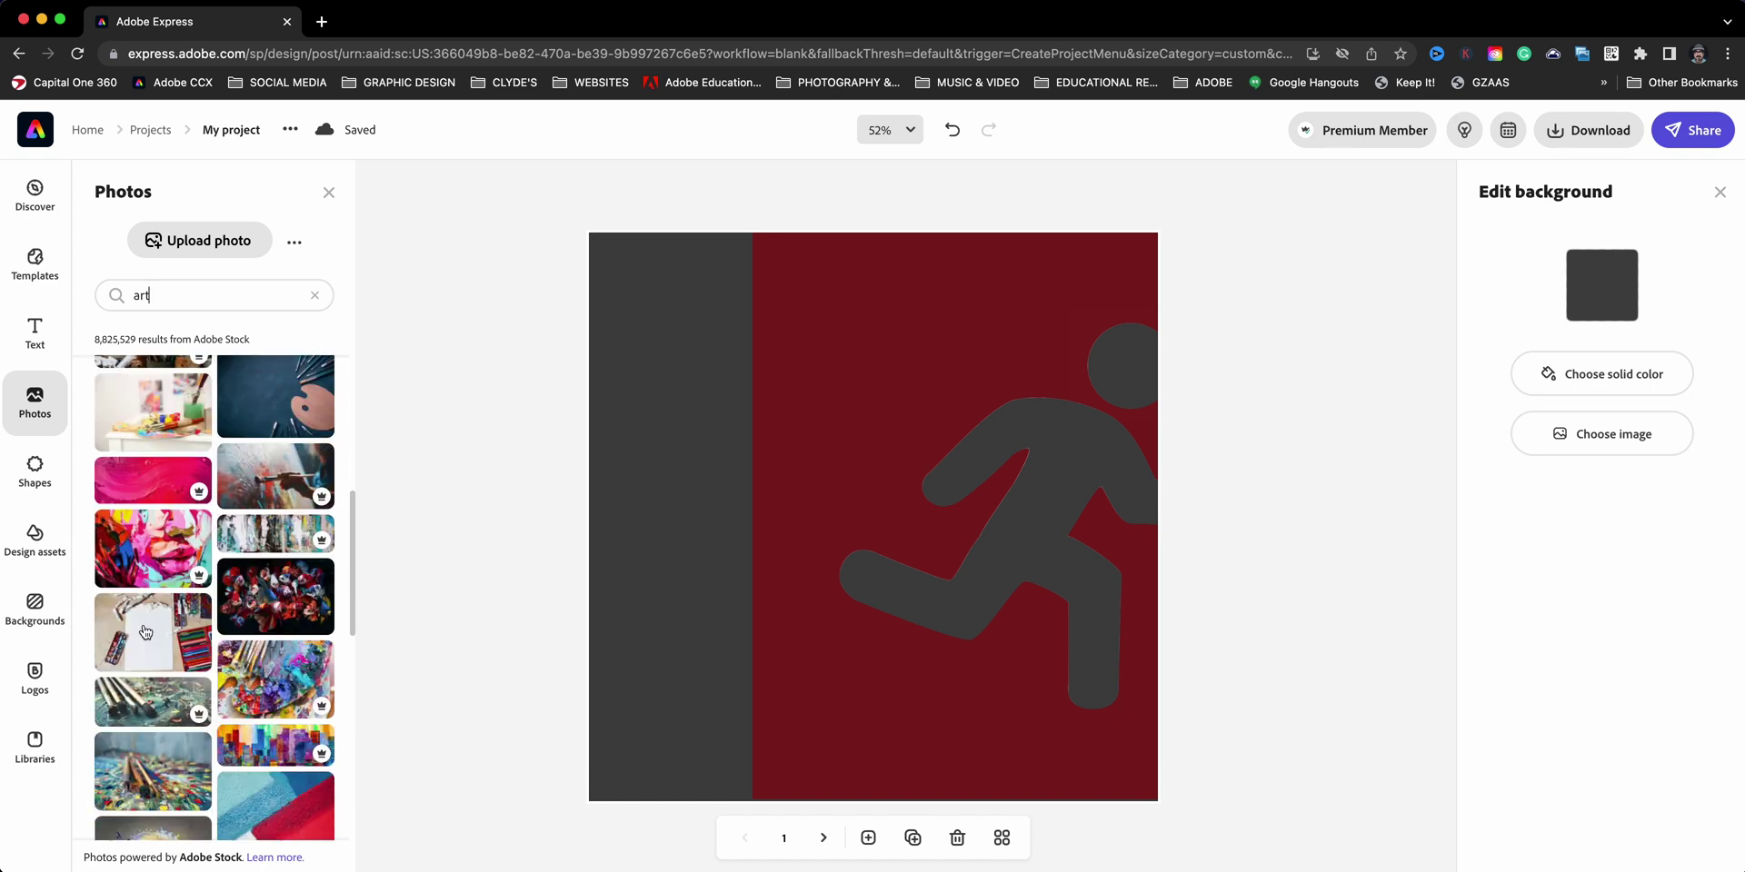
click(284, 541)
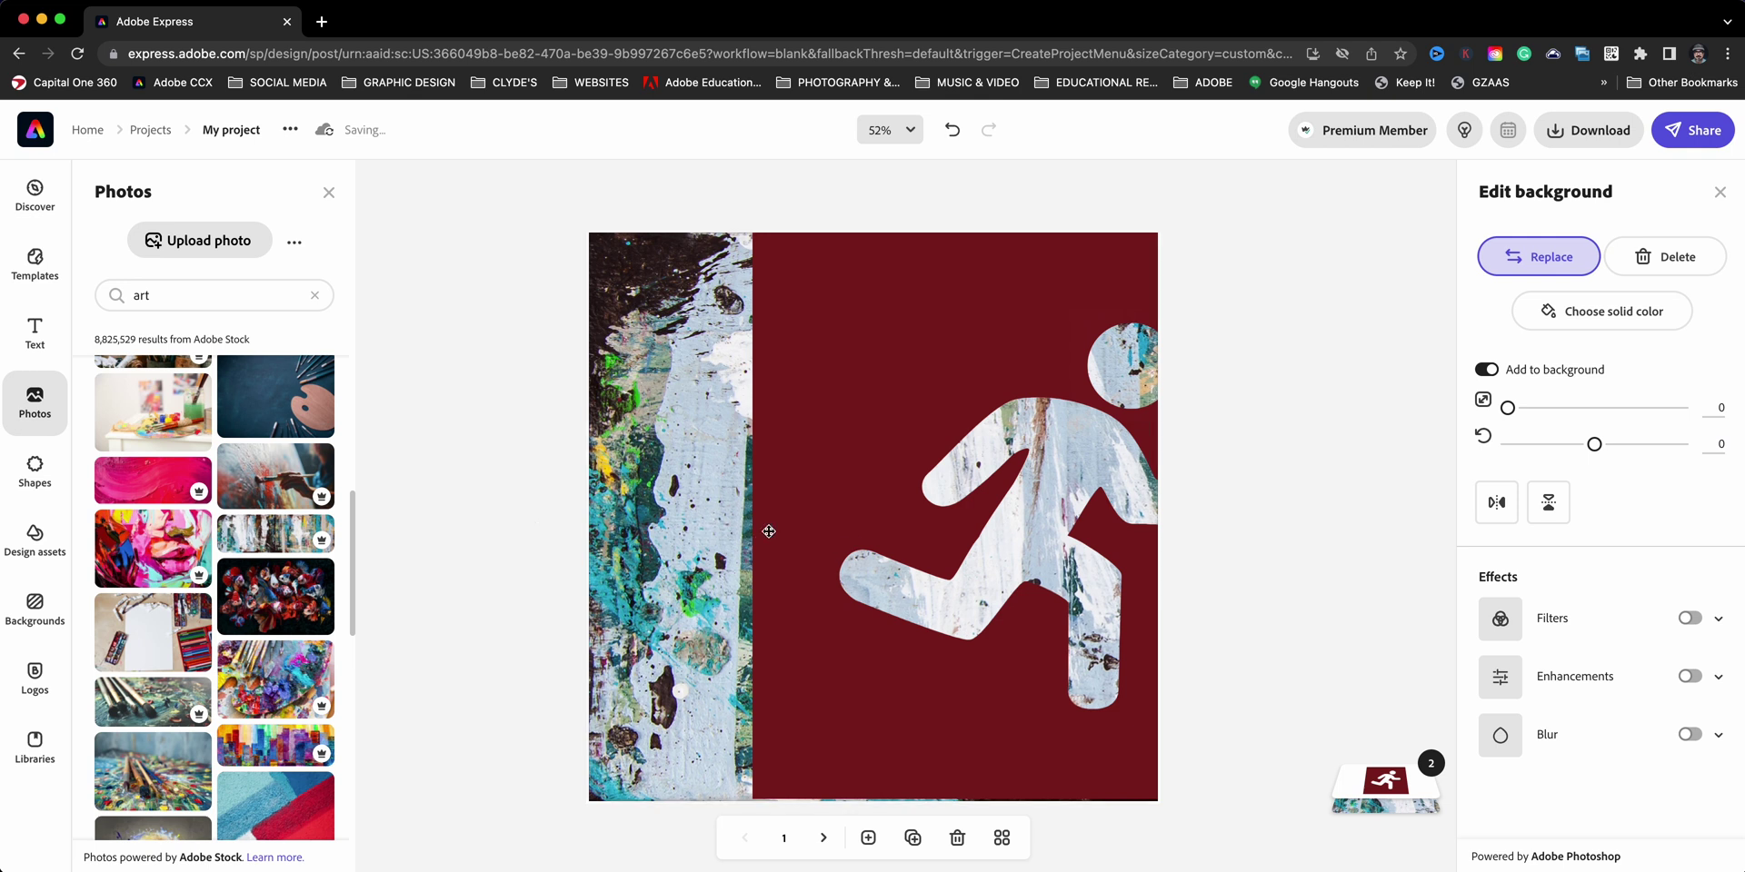
drag(727, 534, 464, 618)
Step: Shift the red runner image left across the page, then deselect it
click(799, 440)
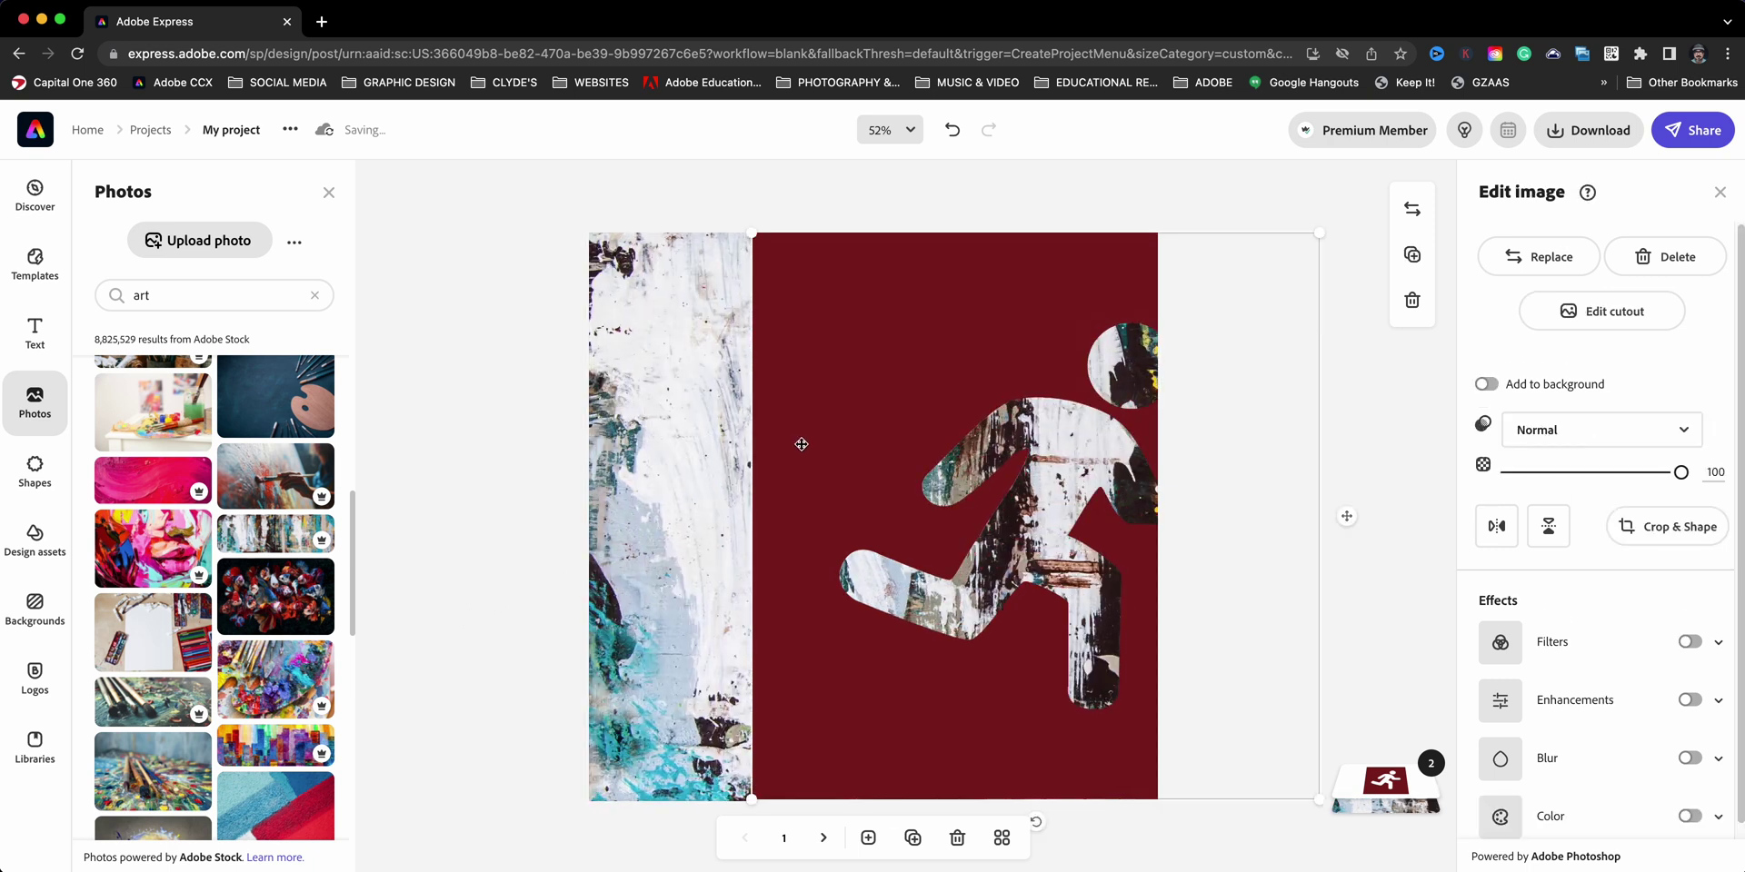
drag(798, 440, 648, 449)
click(479, 530)
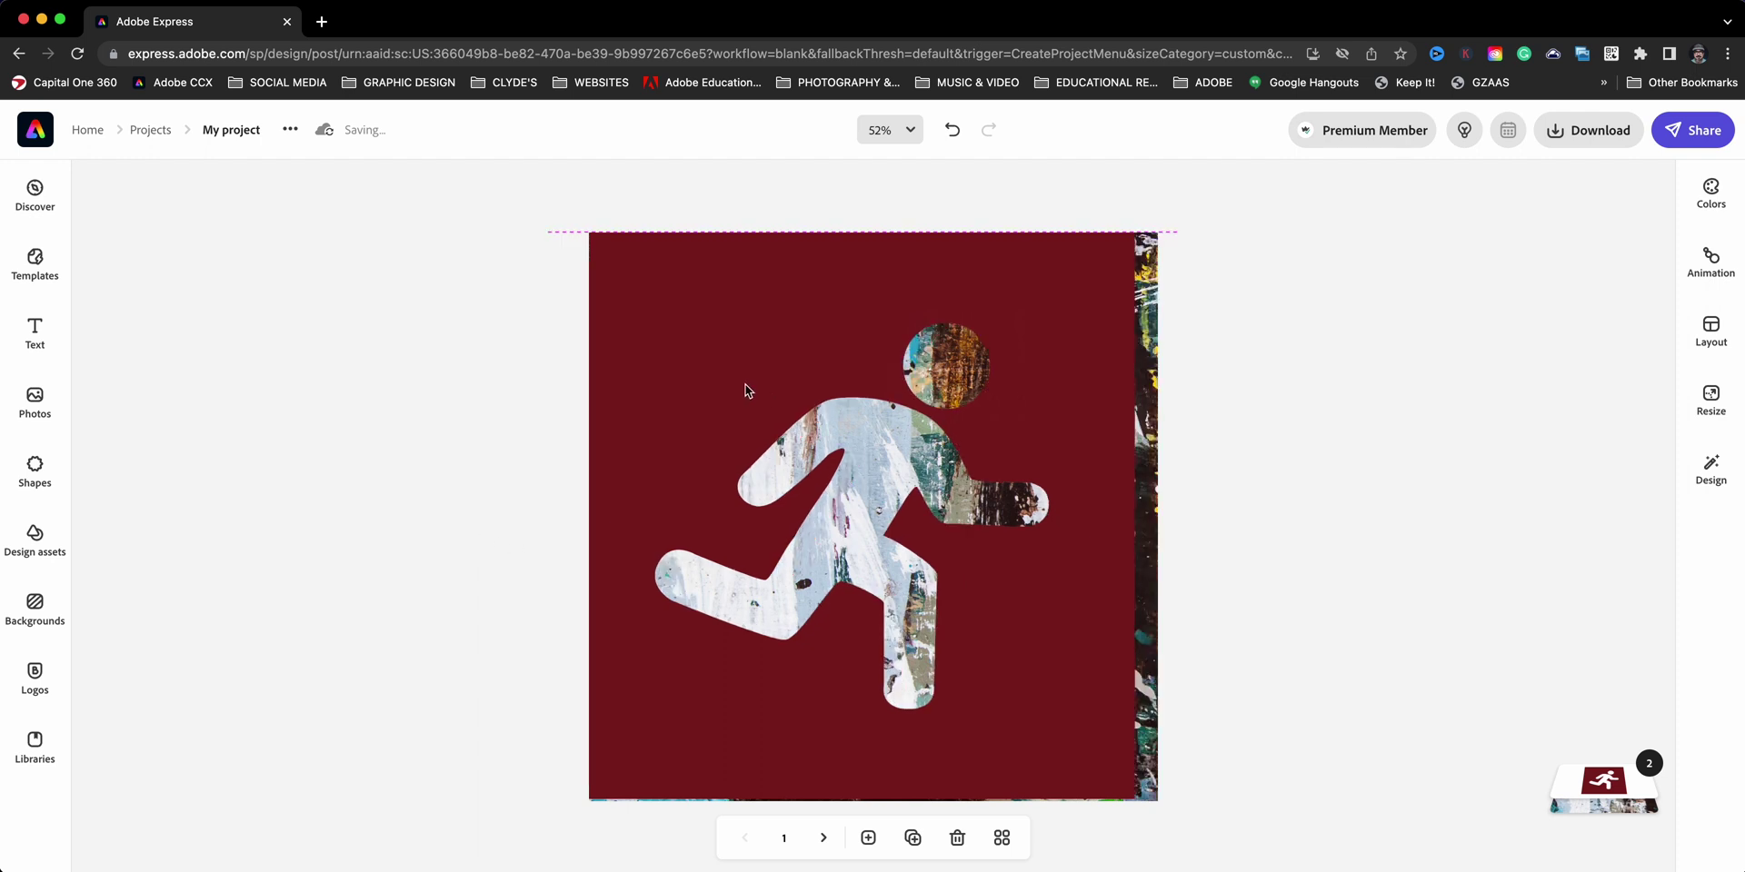
Step: Enlarge the art texture image past the page's top-left corner and centre it on the page
click(653, 355)
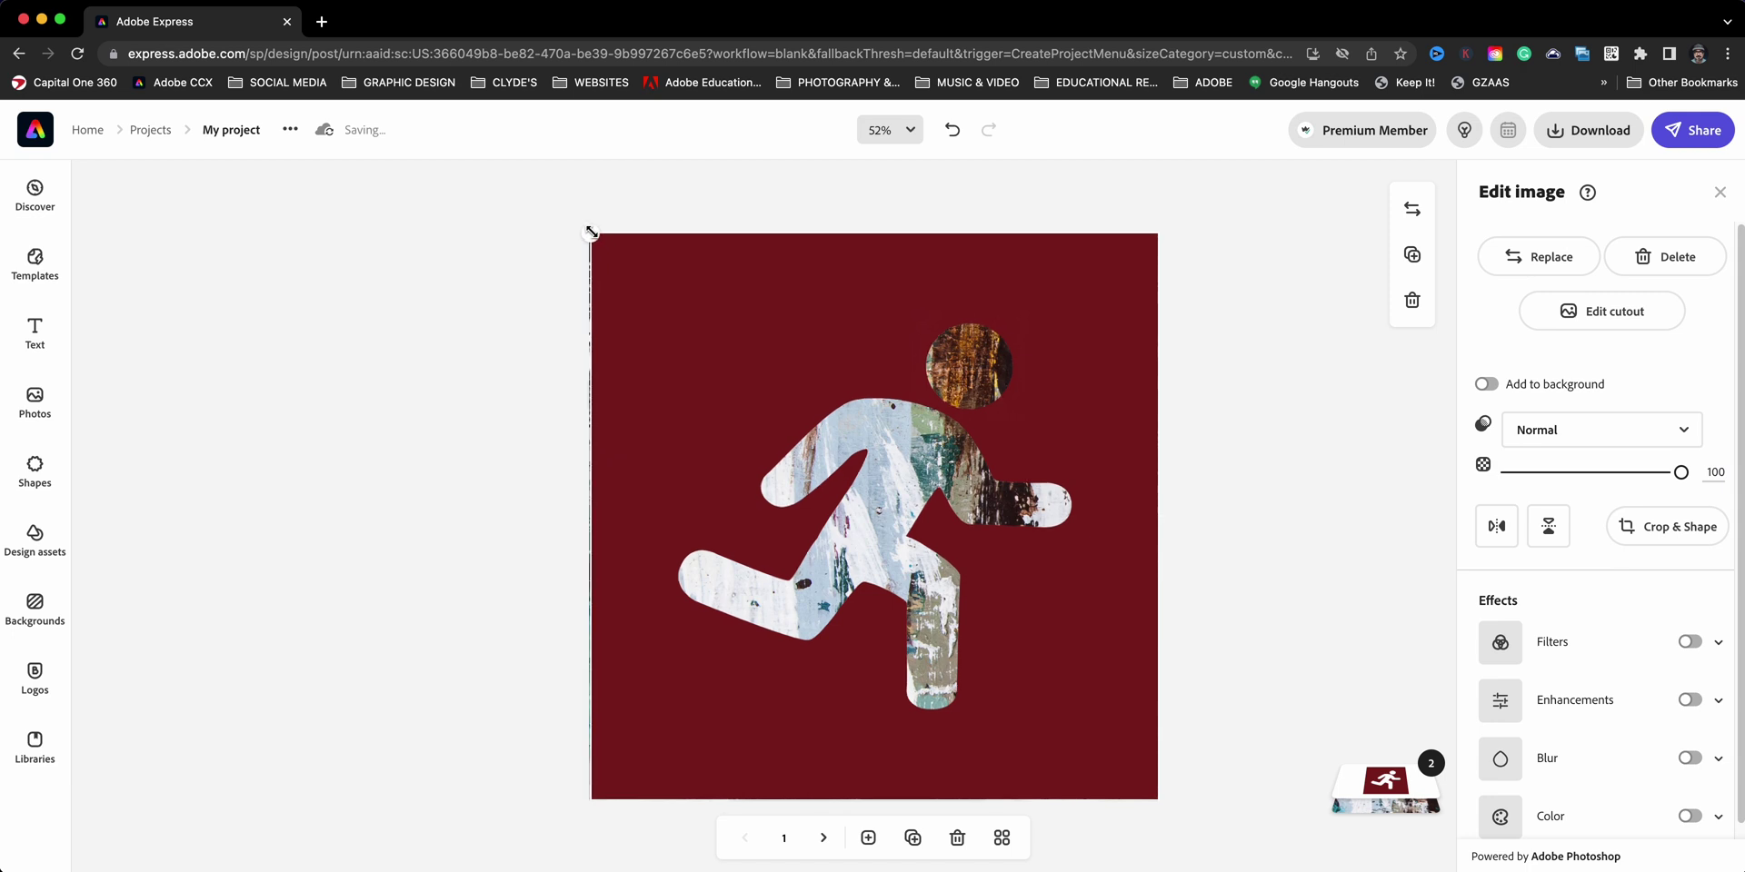
drag(590, 233, 564, 210)
drag(642, 281, 646, 308)
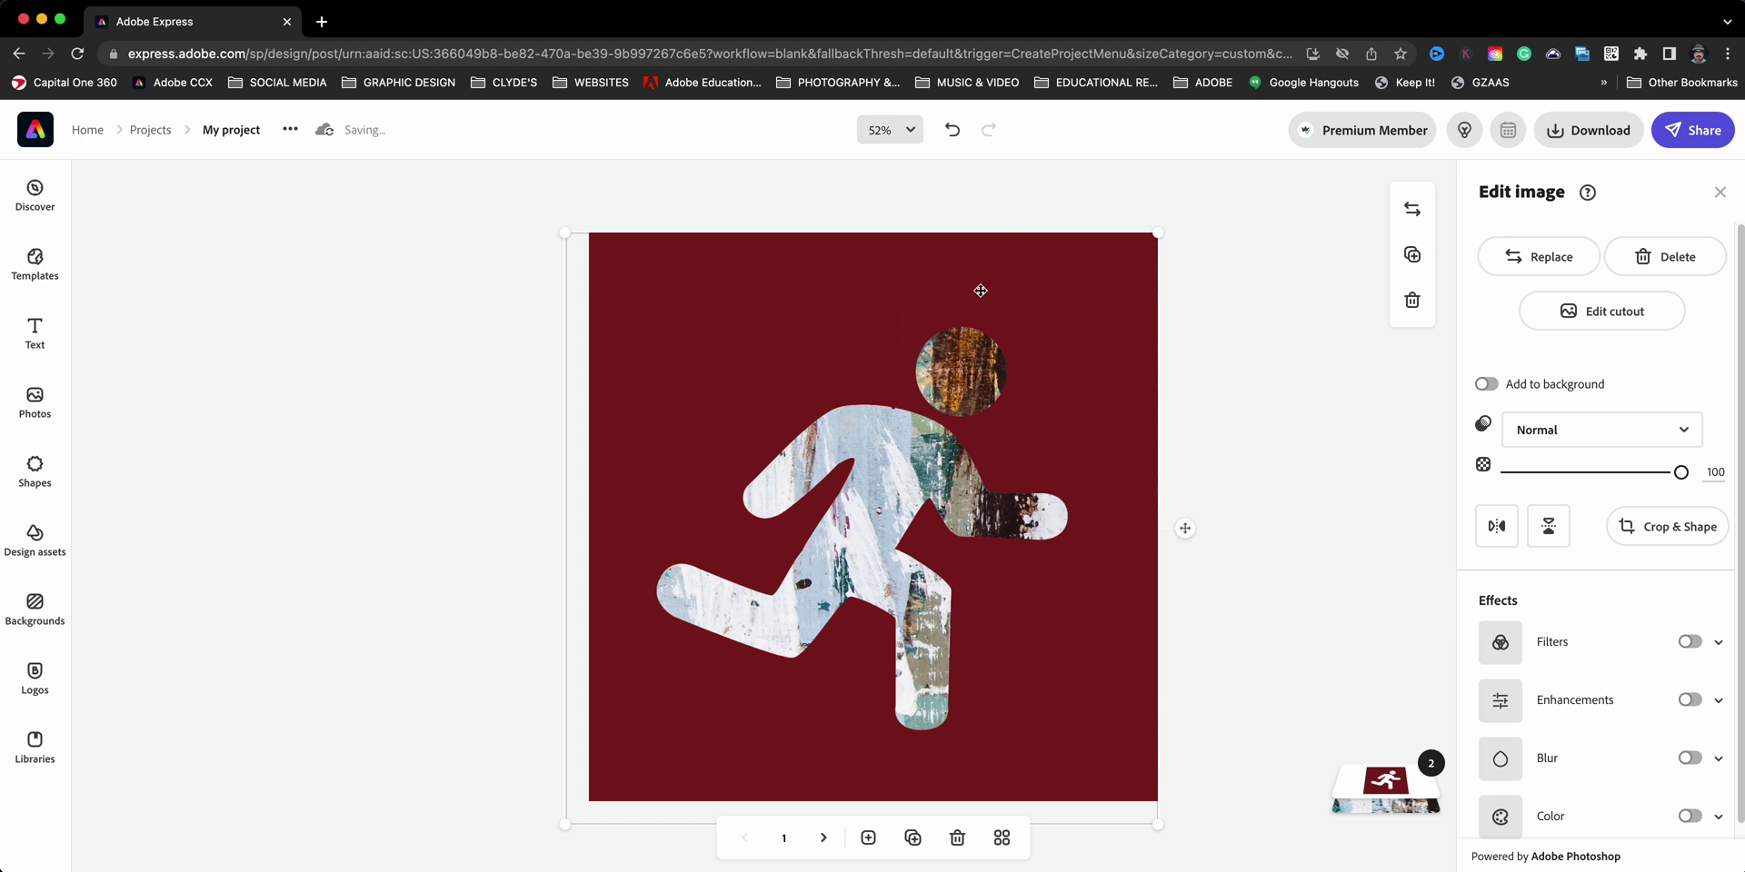
Step: Duplicate the red runner image, then centre all elements horizontally and vertically
click(1412, 255)
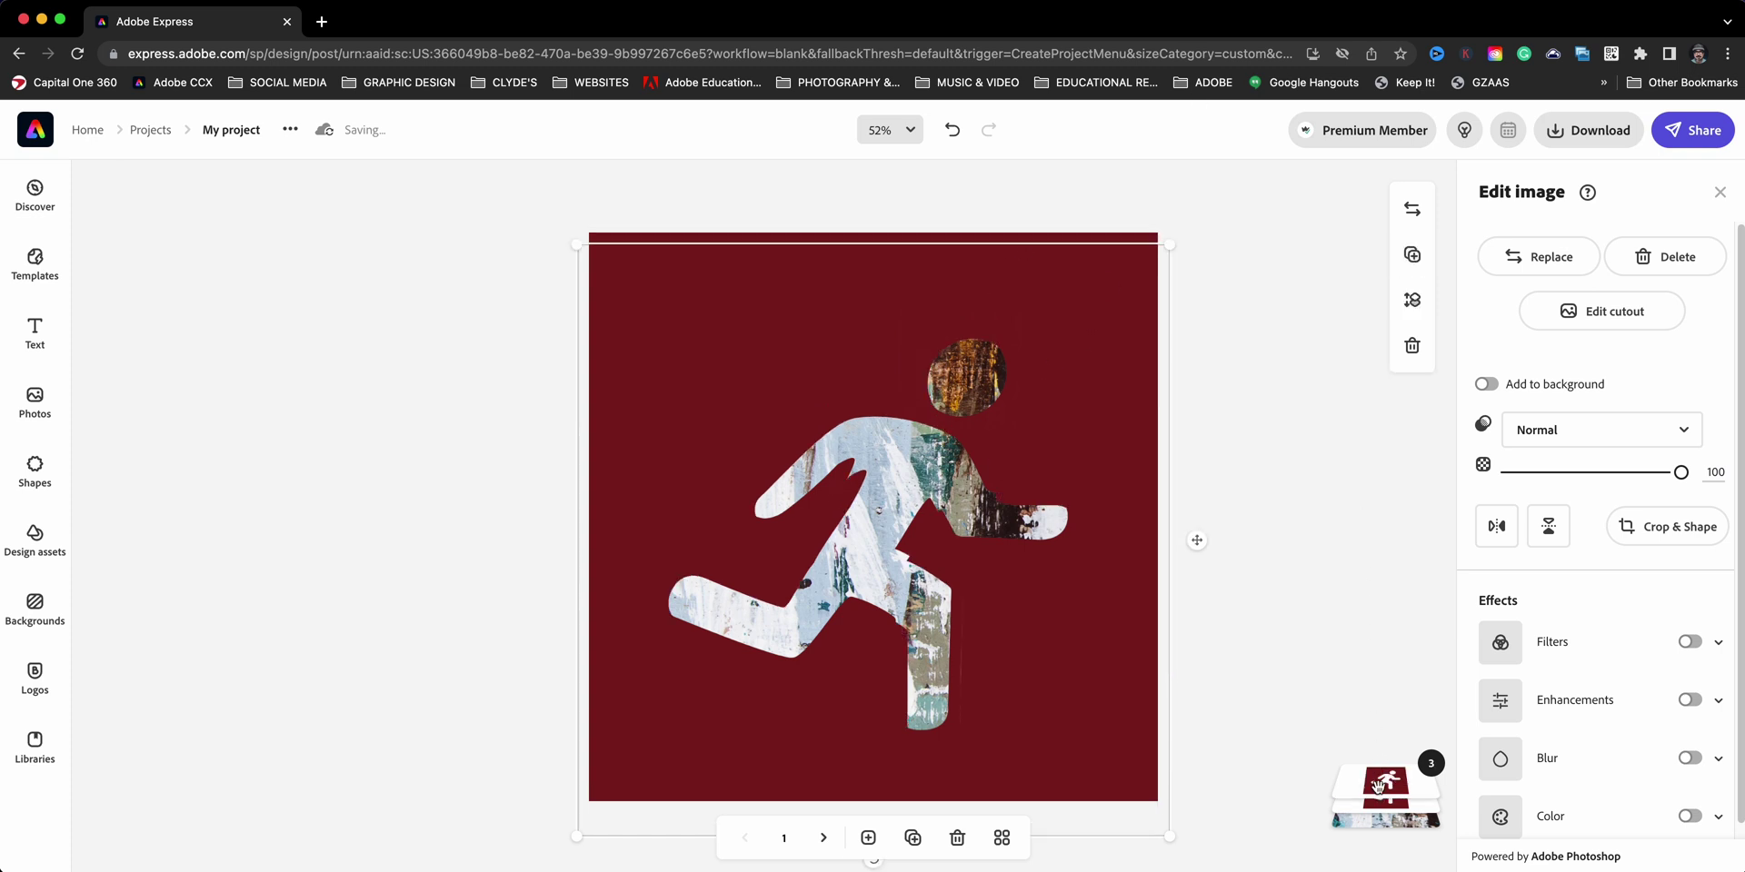
click(1378, 787)
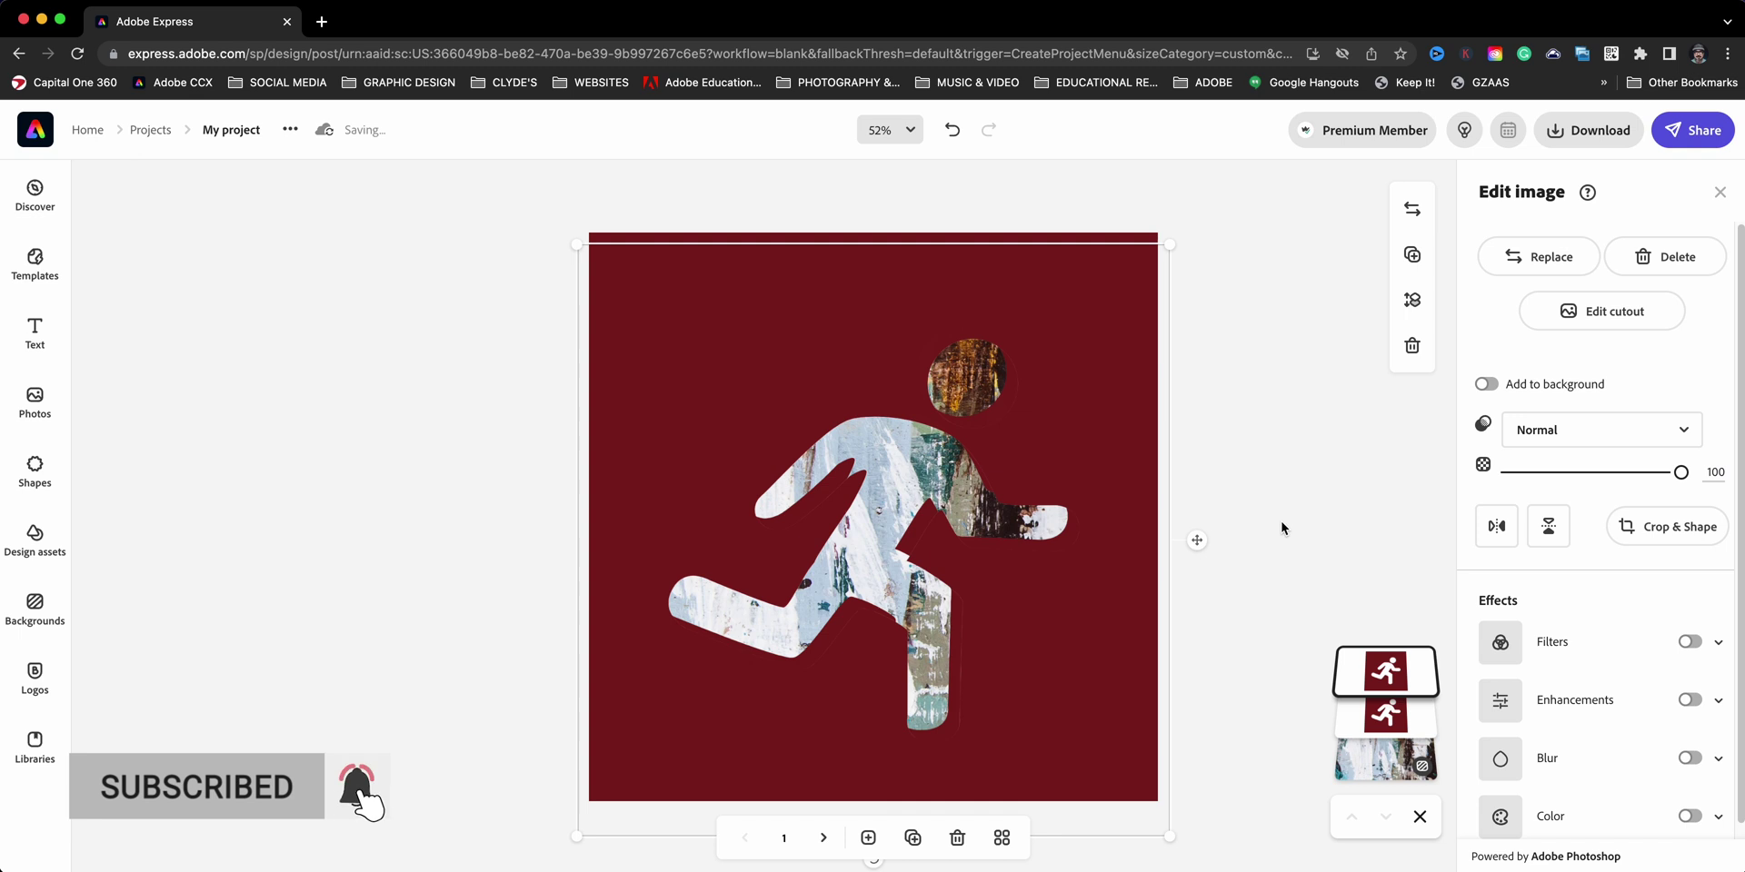
key(super+a)
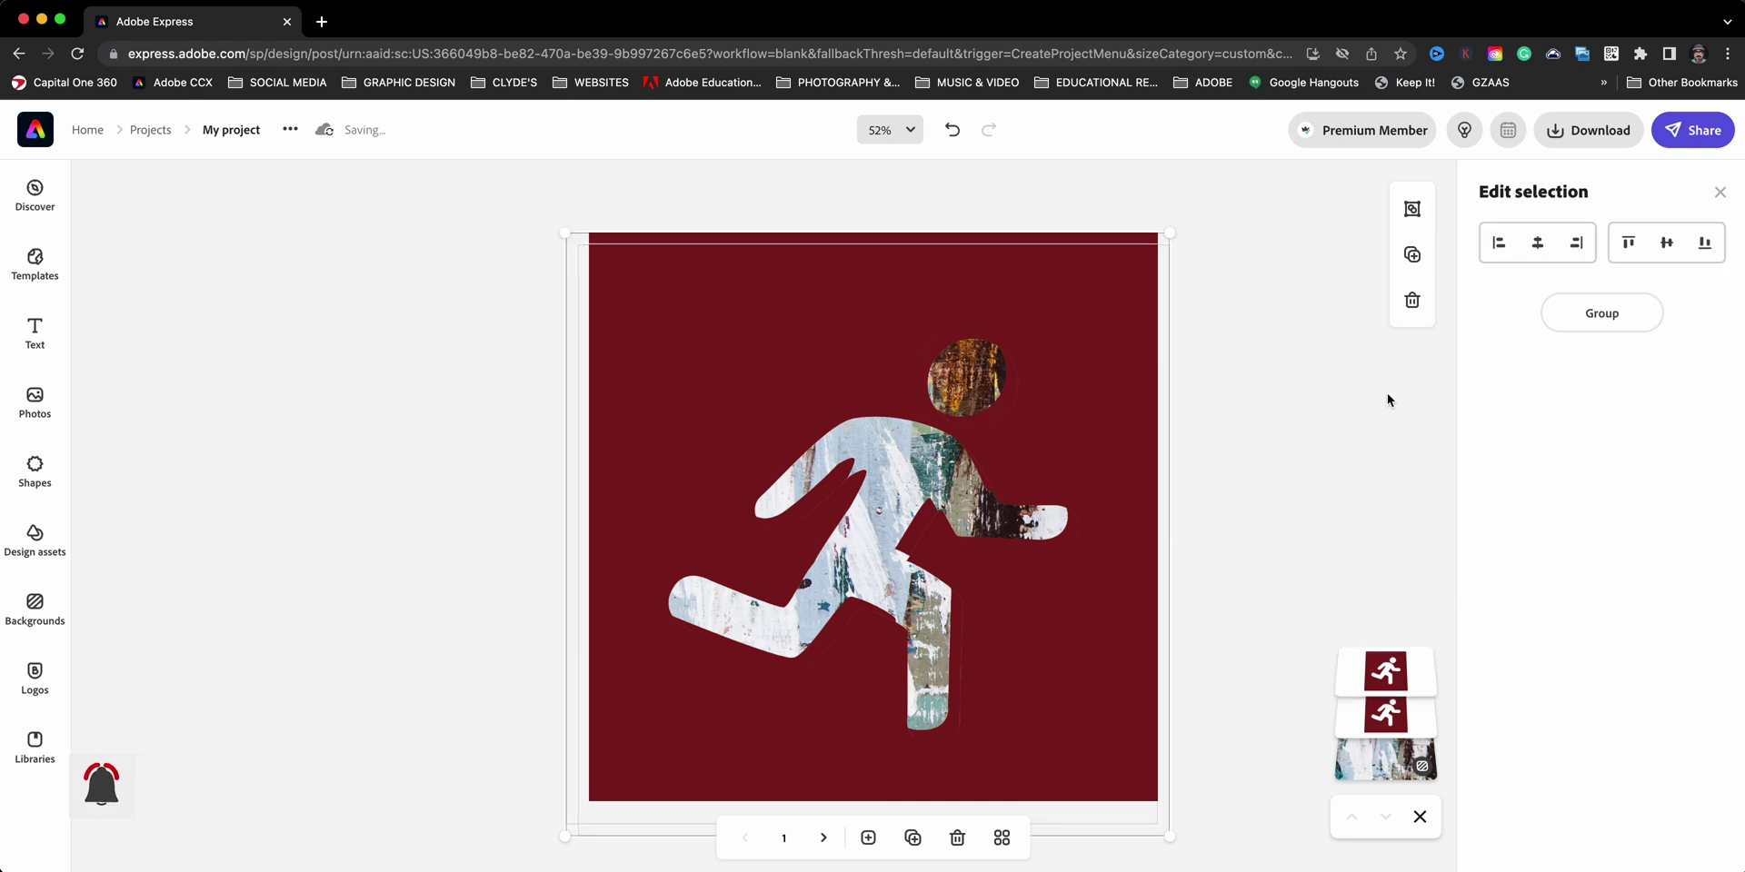
click(1538, 253)
click(1665, 242)
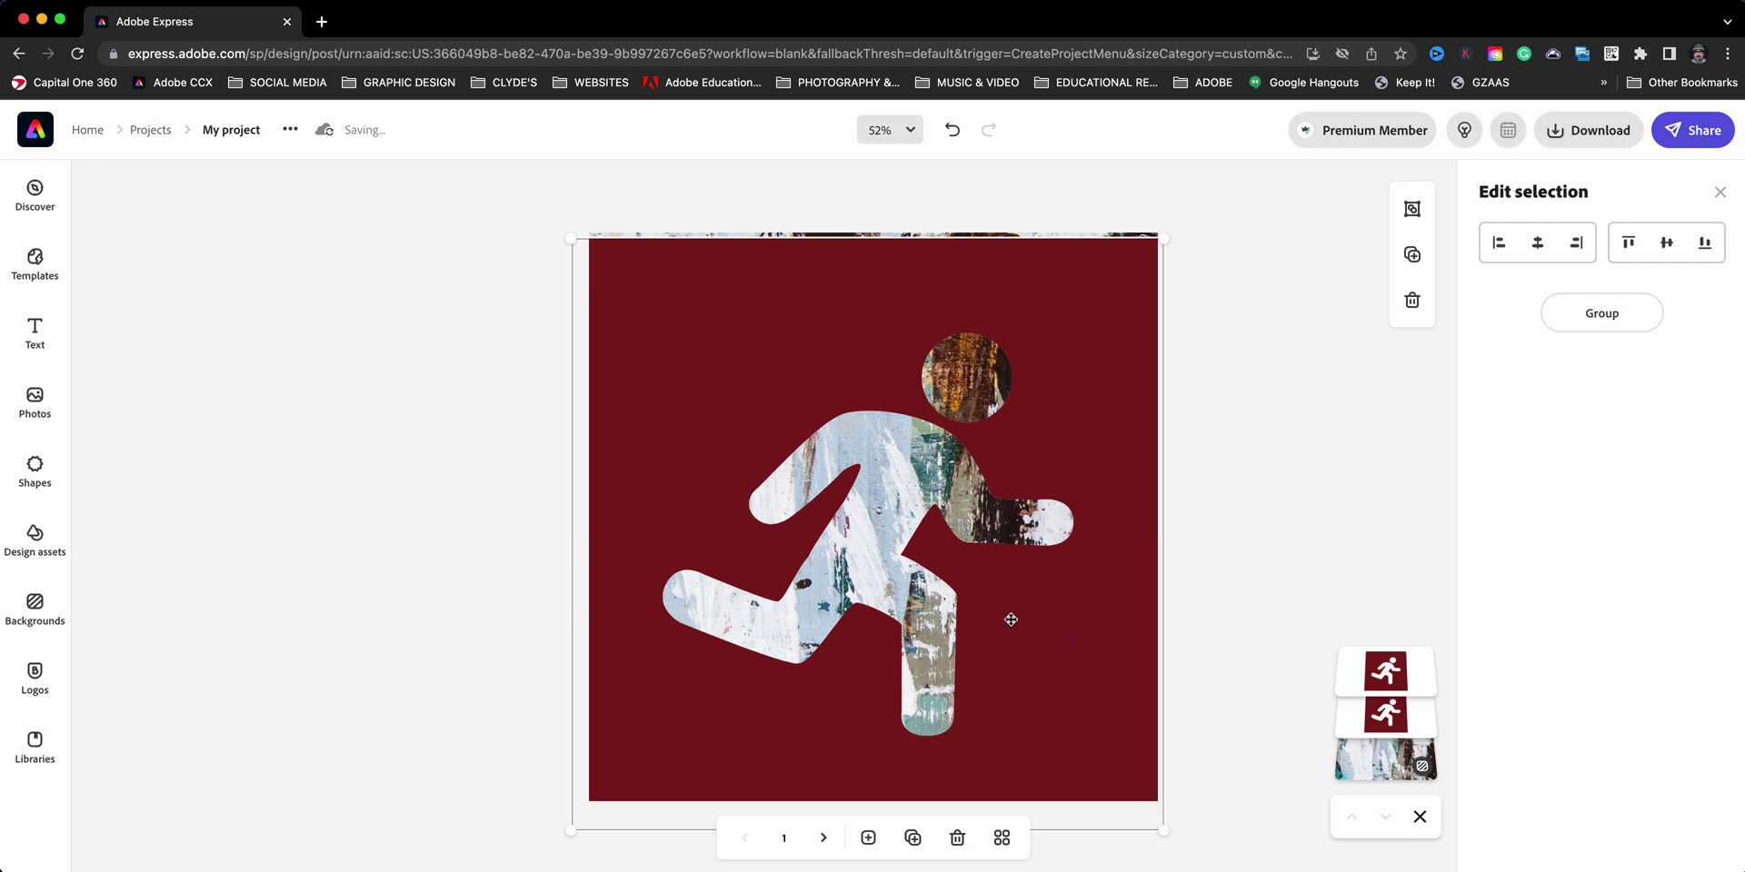
Step: Nudge the design back onto the page and select the duplicated runner layer in the middle
drag(1011, 620, 1009, 614)
click(1266, 601)
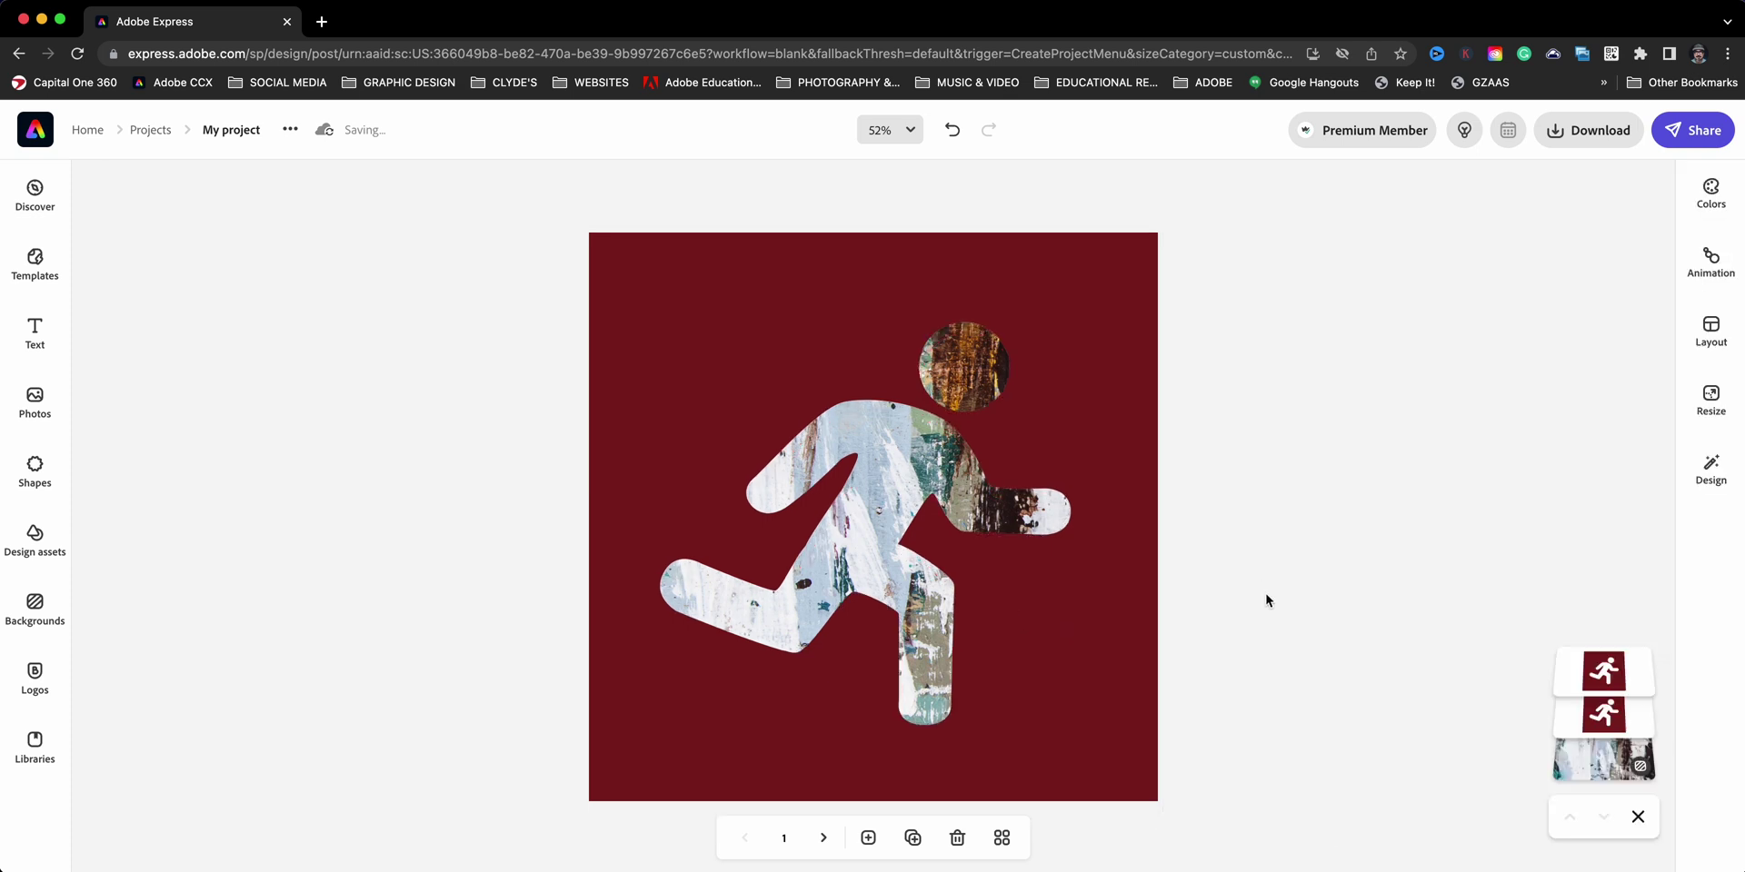
click(1594, 719)
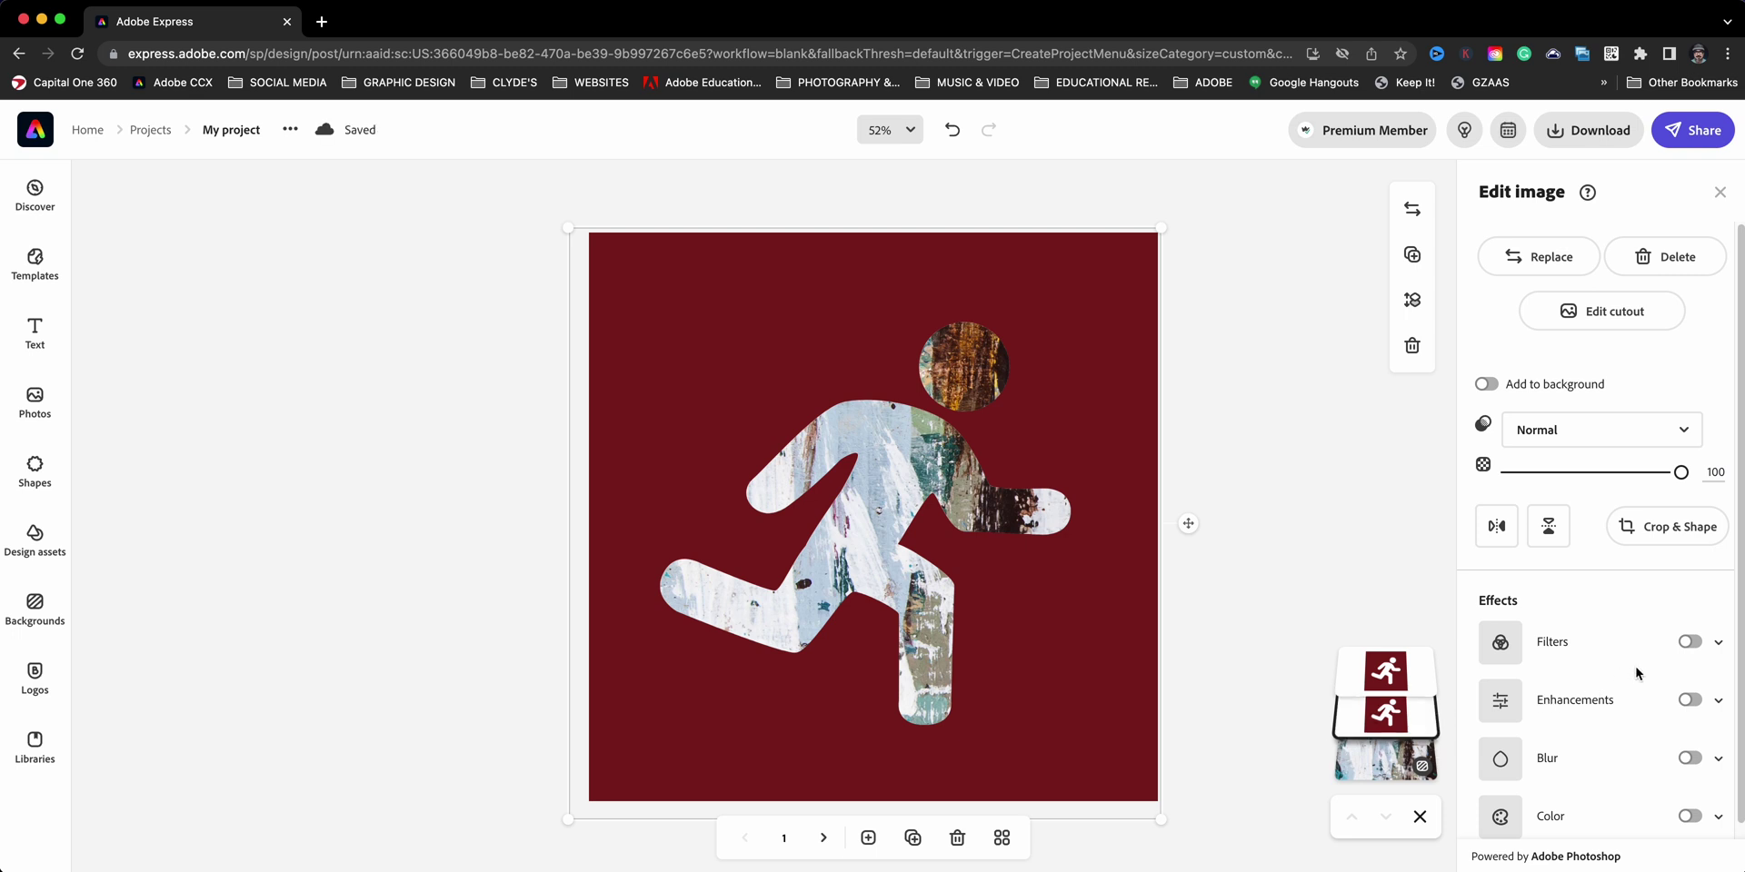
Step: Turn on the Duotone filter for the duplicate layer and set its shadows colour to black
click(1692, 645)
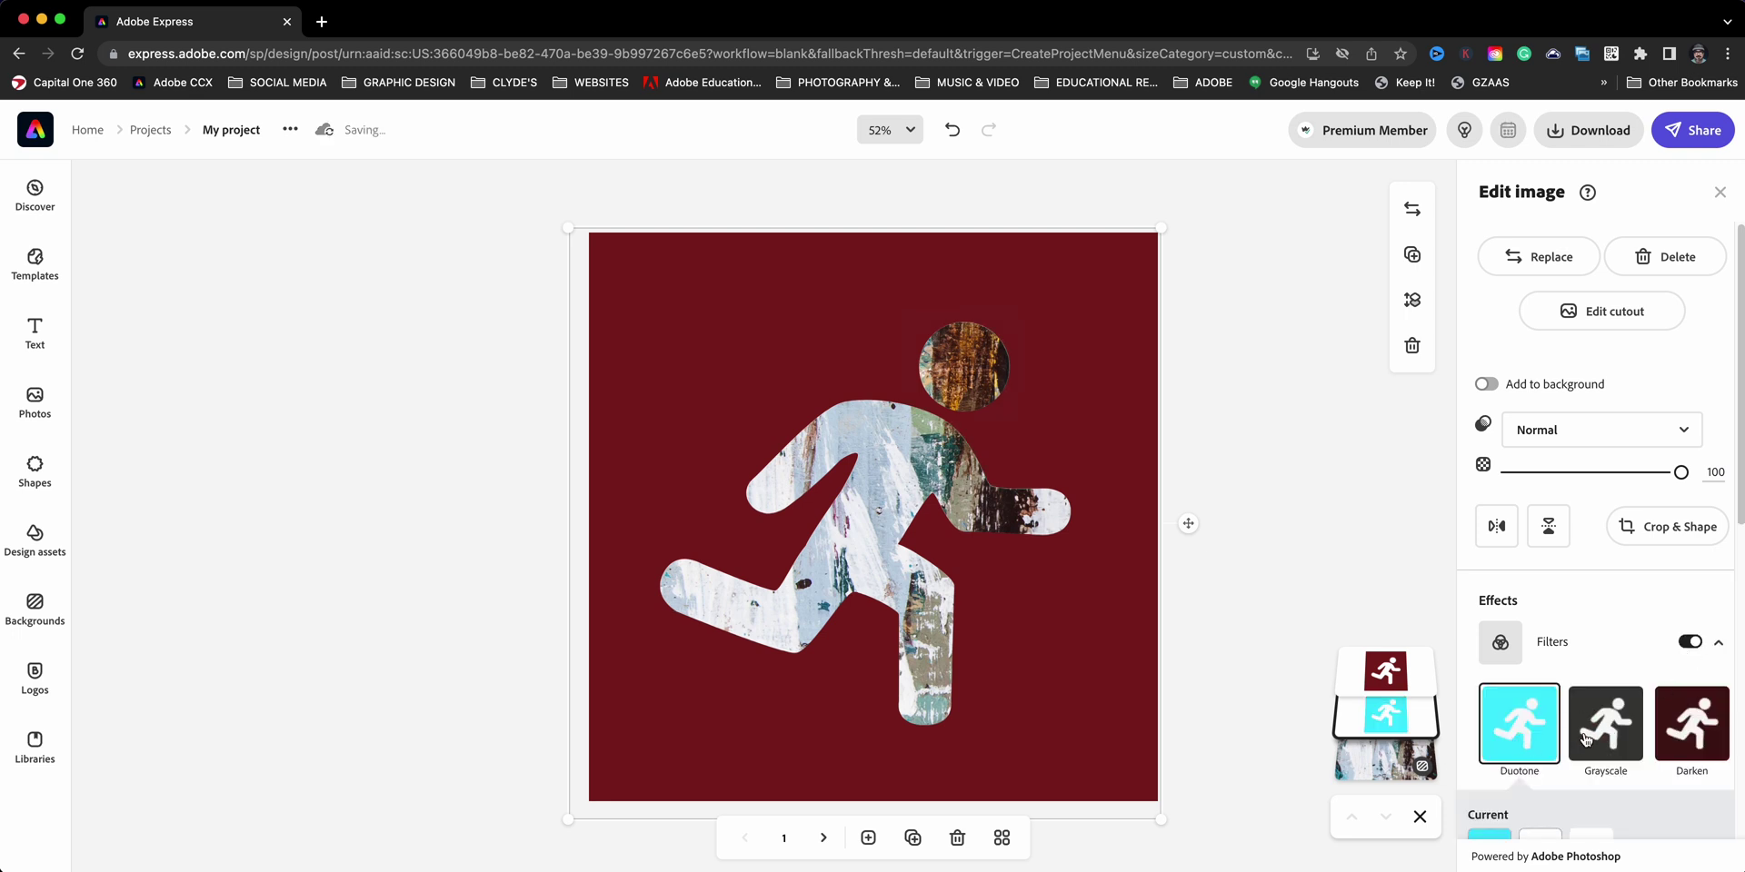
scroll(1562, 789, down, 2)
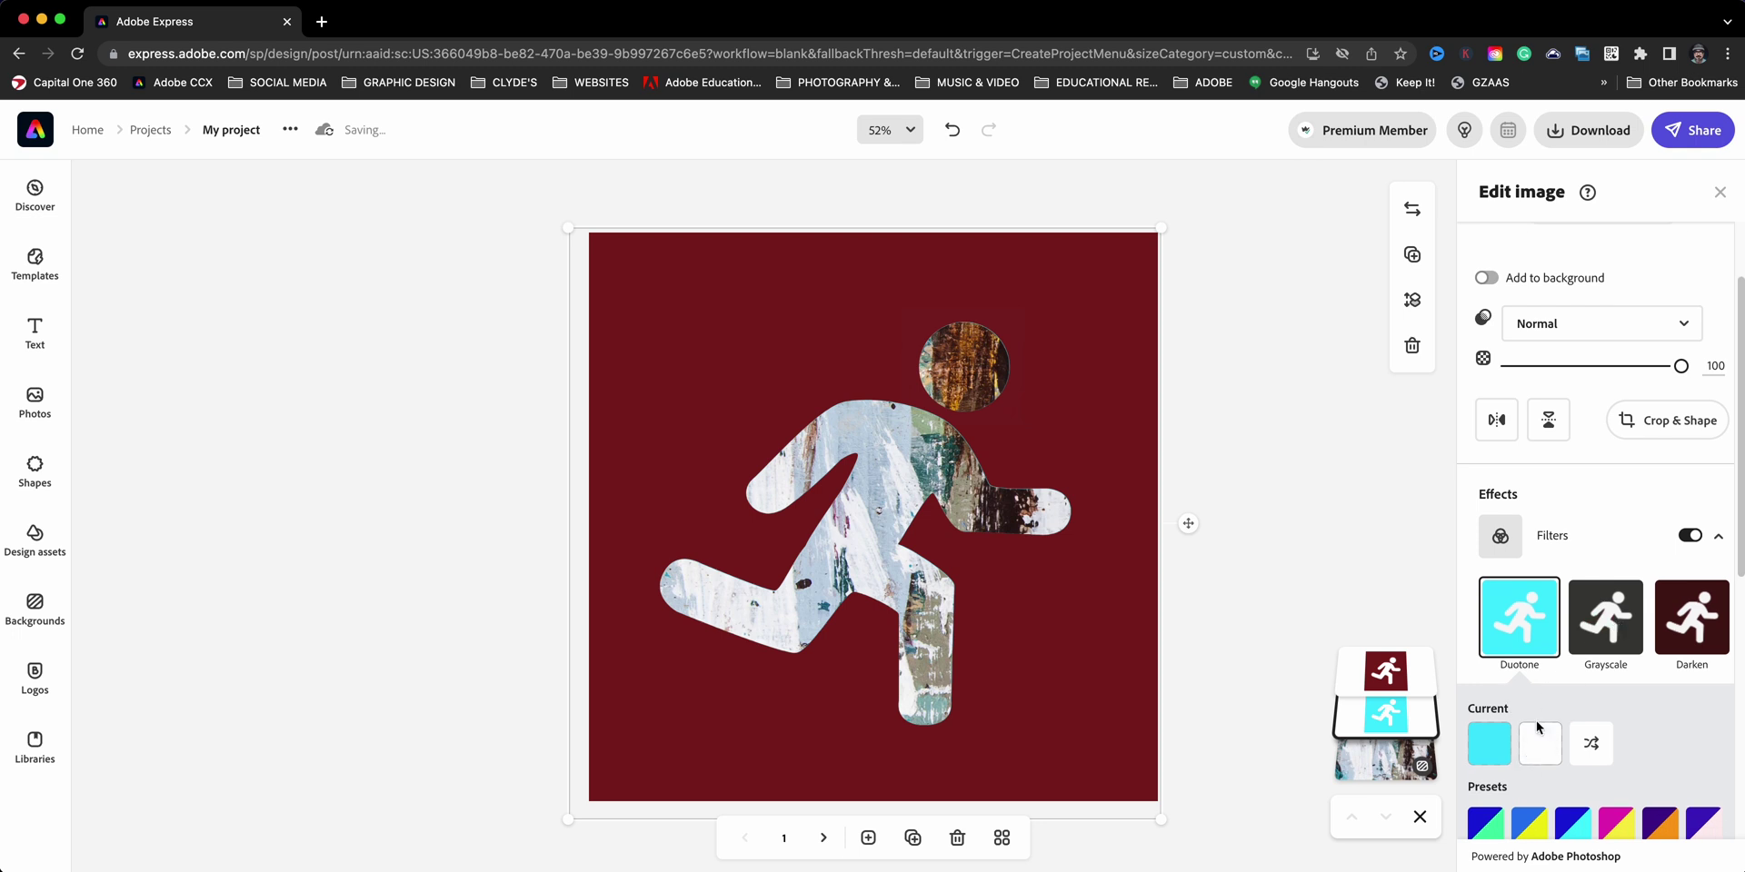
click(1491, 745)
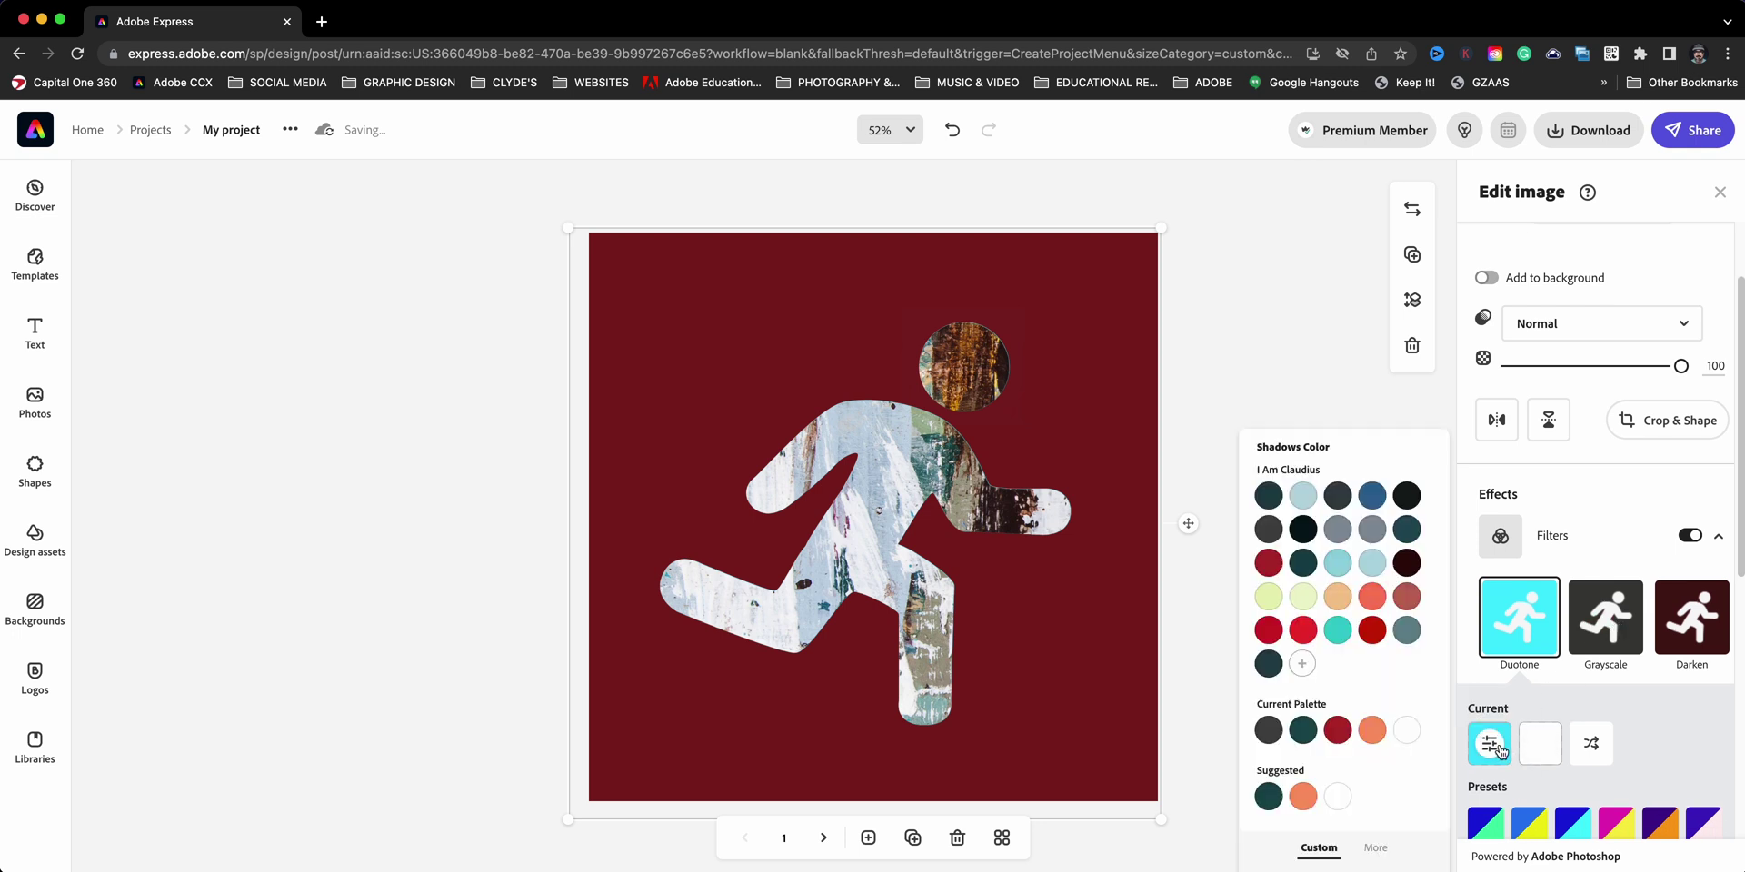
click(1369, 847)
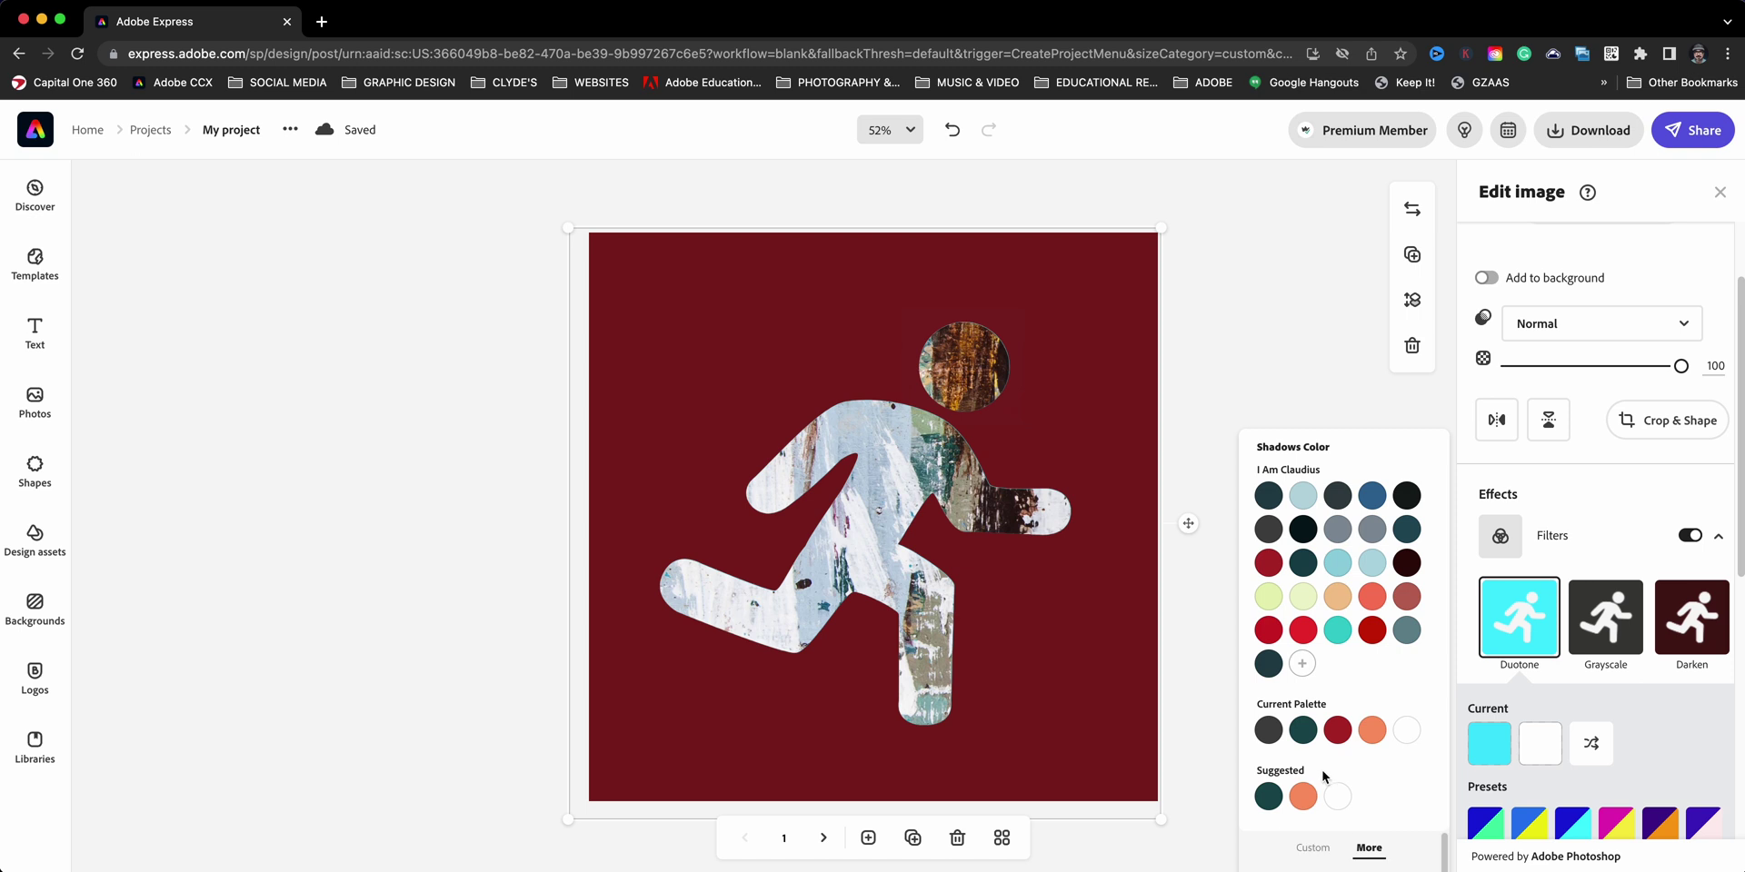
click(1493, 704)
scroll(1545, 636, down, 3)
click(1488, 557)
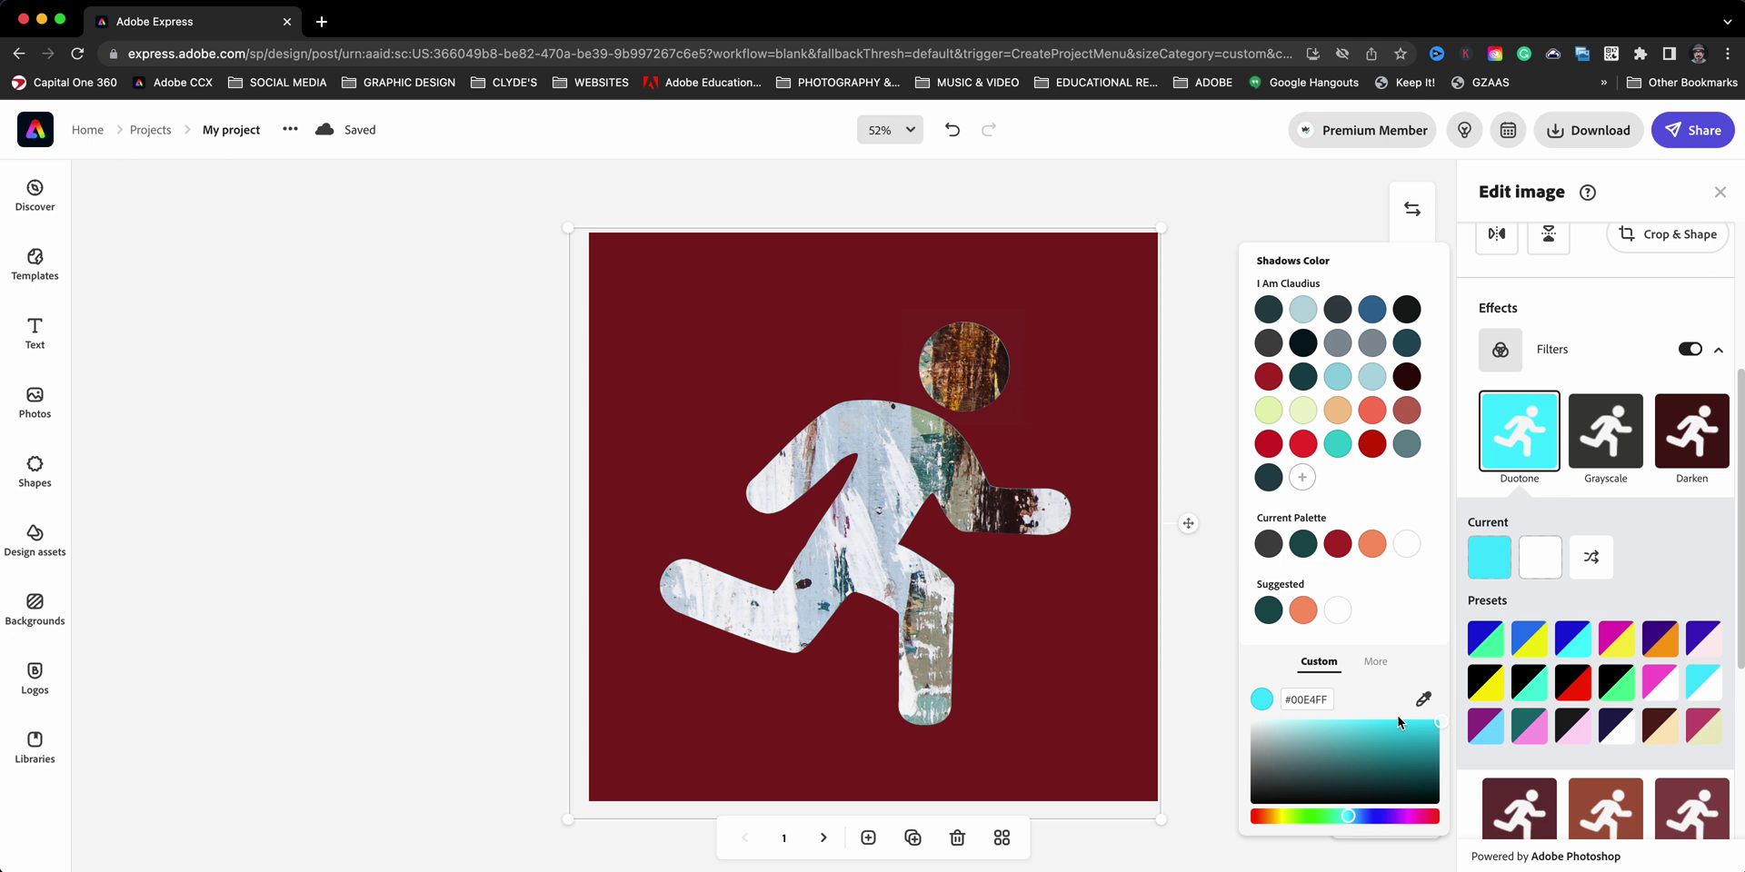
click(1374, 663)
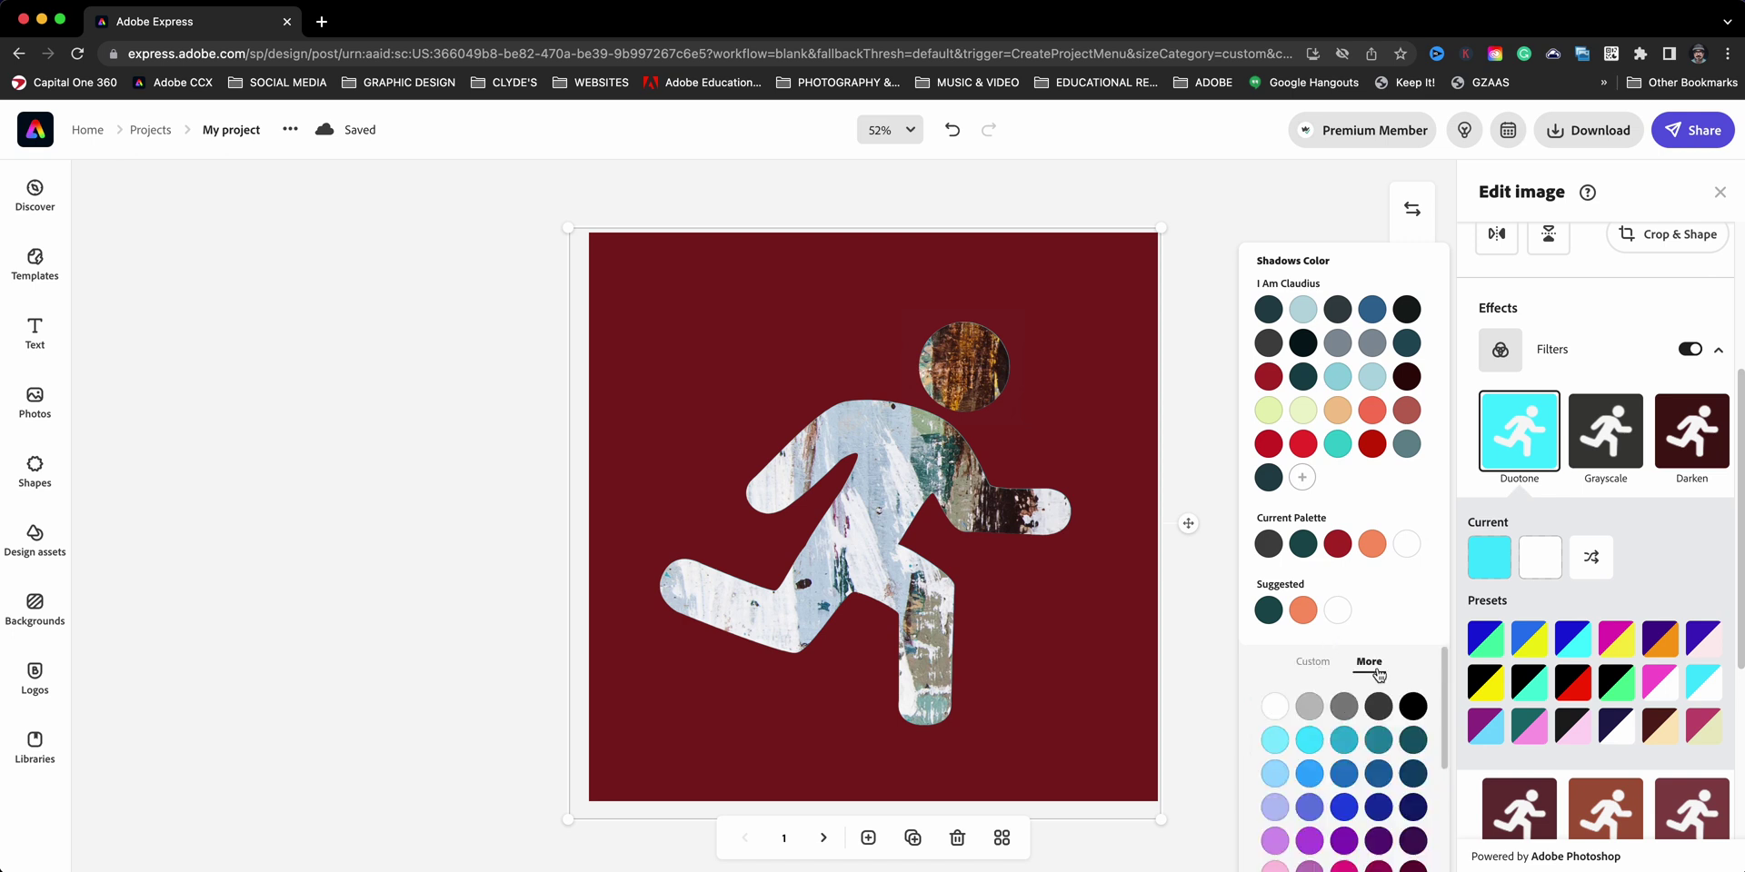
click(1412, 705)
Step: Set the Duotone highlights colour to black and collapse the filter settings
click(1539, 557)
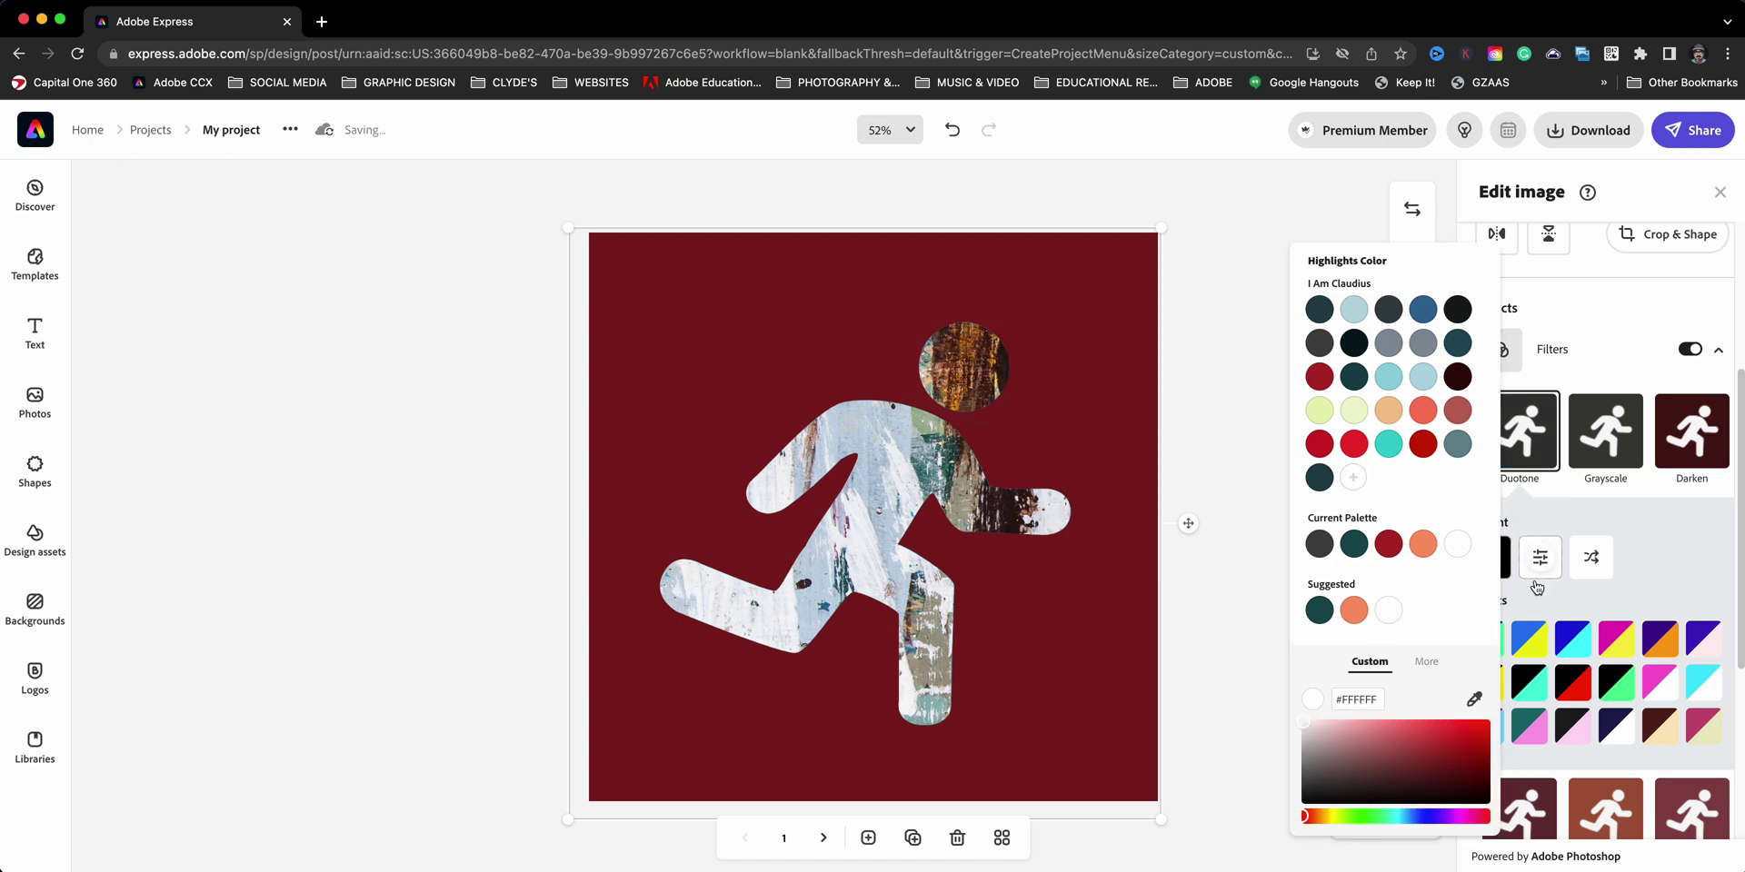
click(1425, 662)
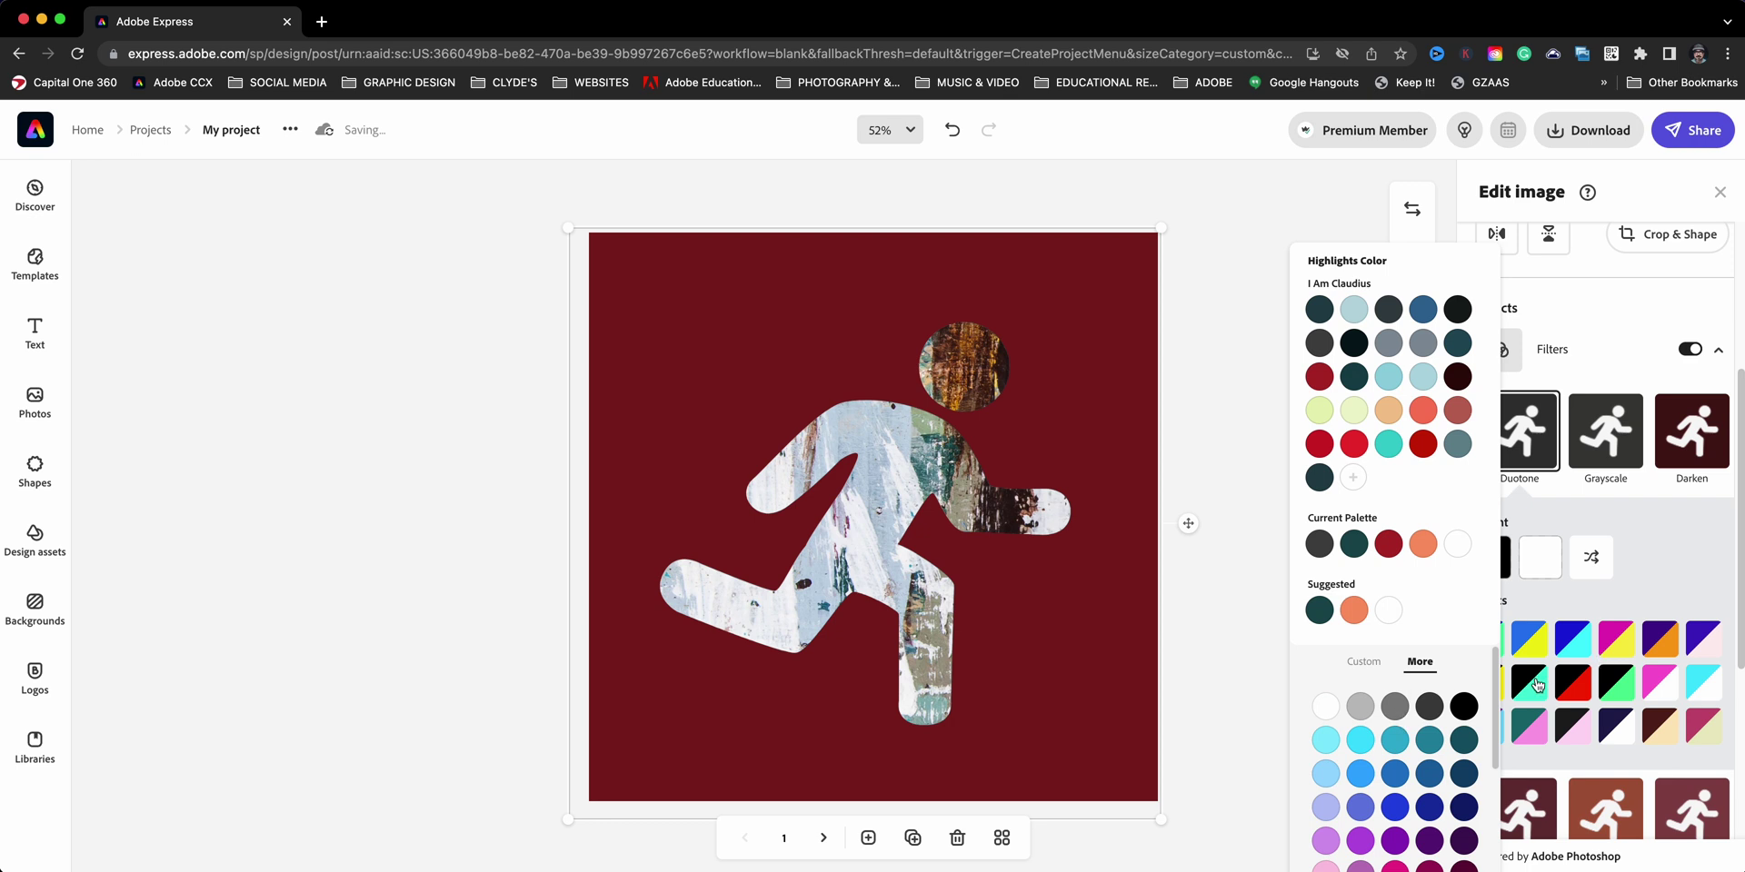
click(1463, 706)
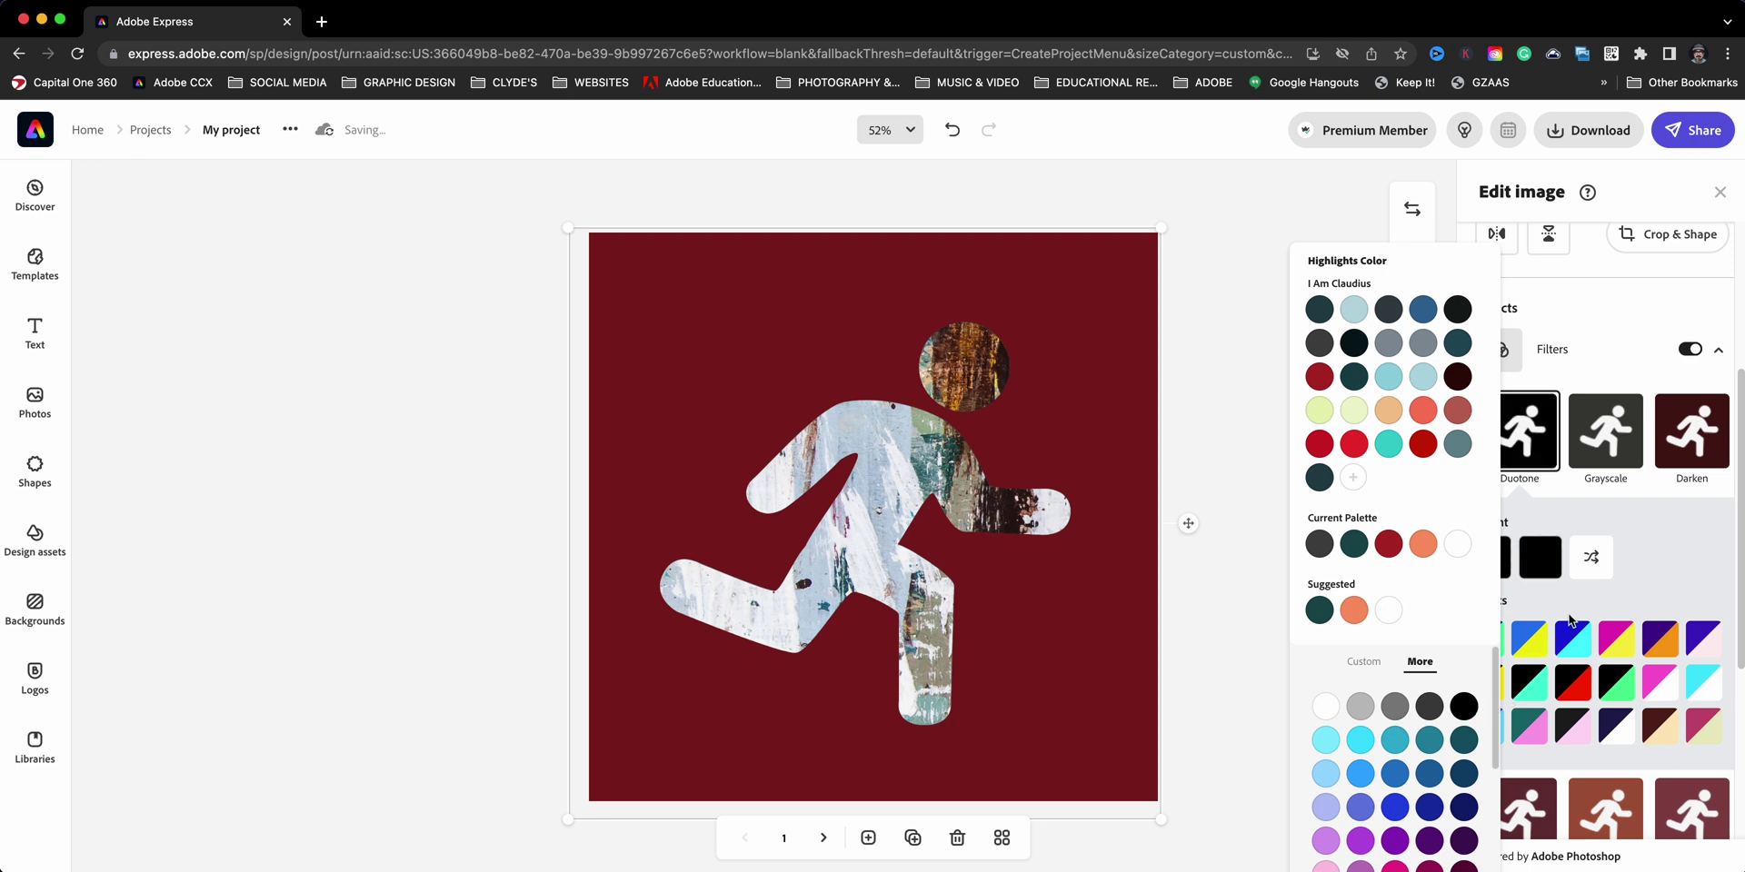
click(1632, 584)
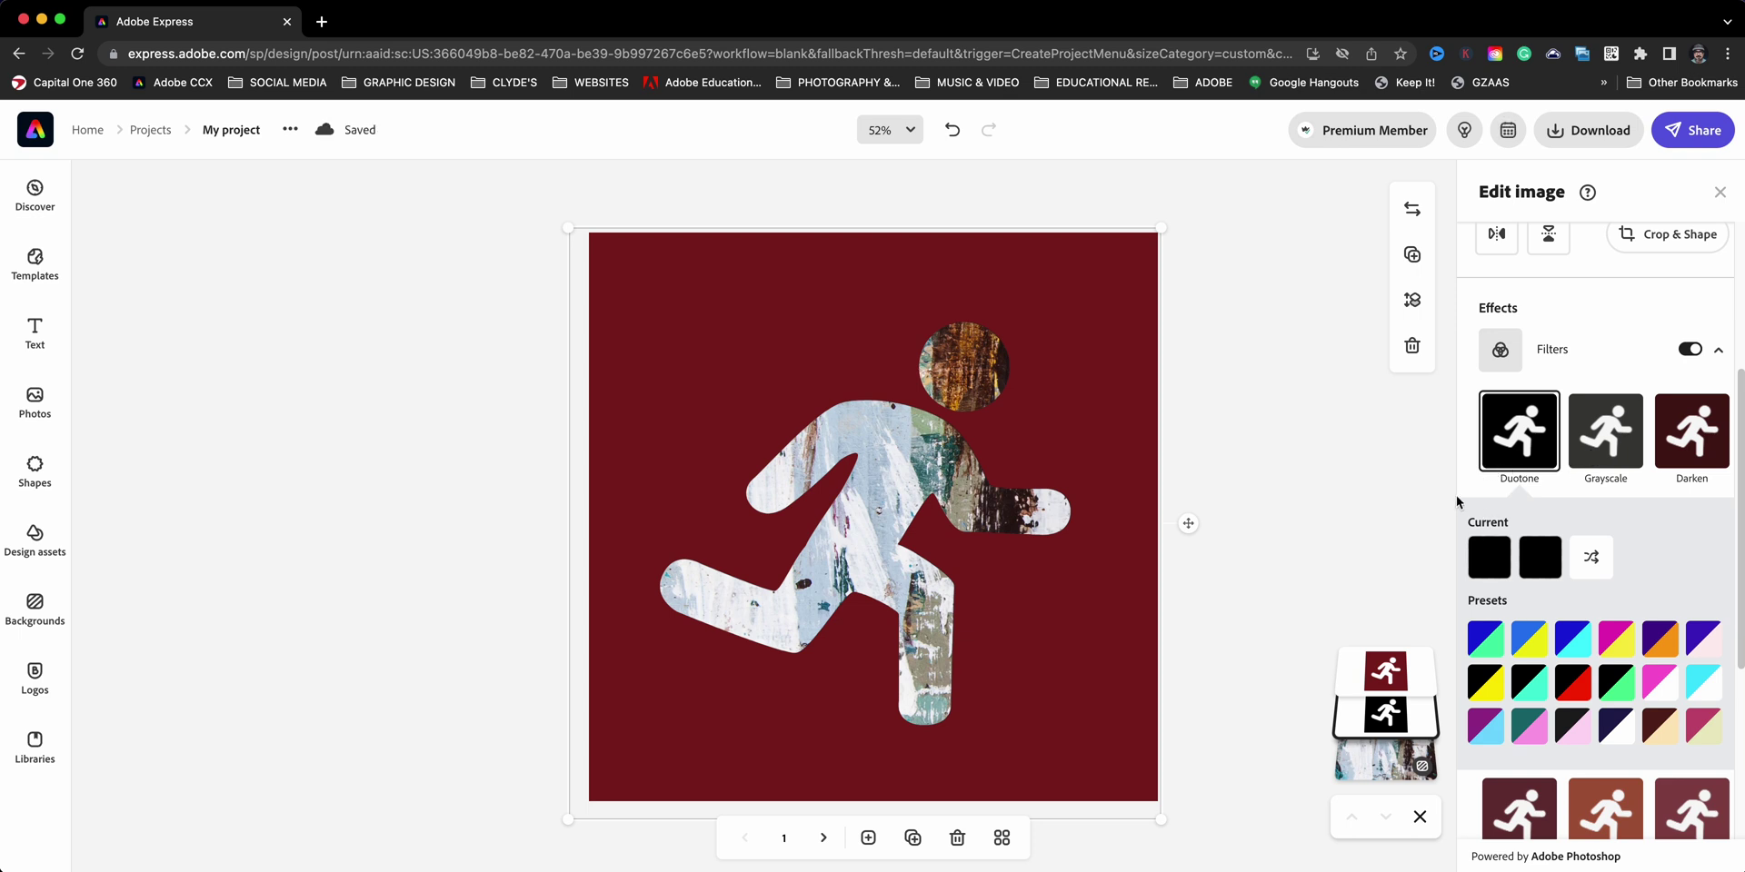
click(1719, 350)
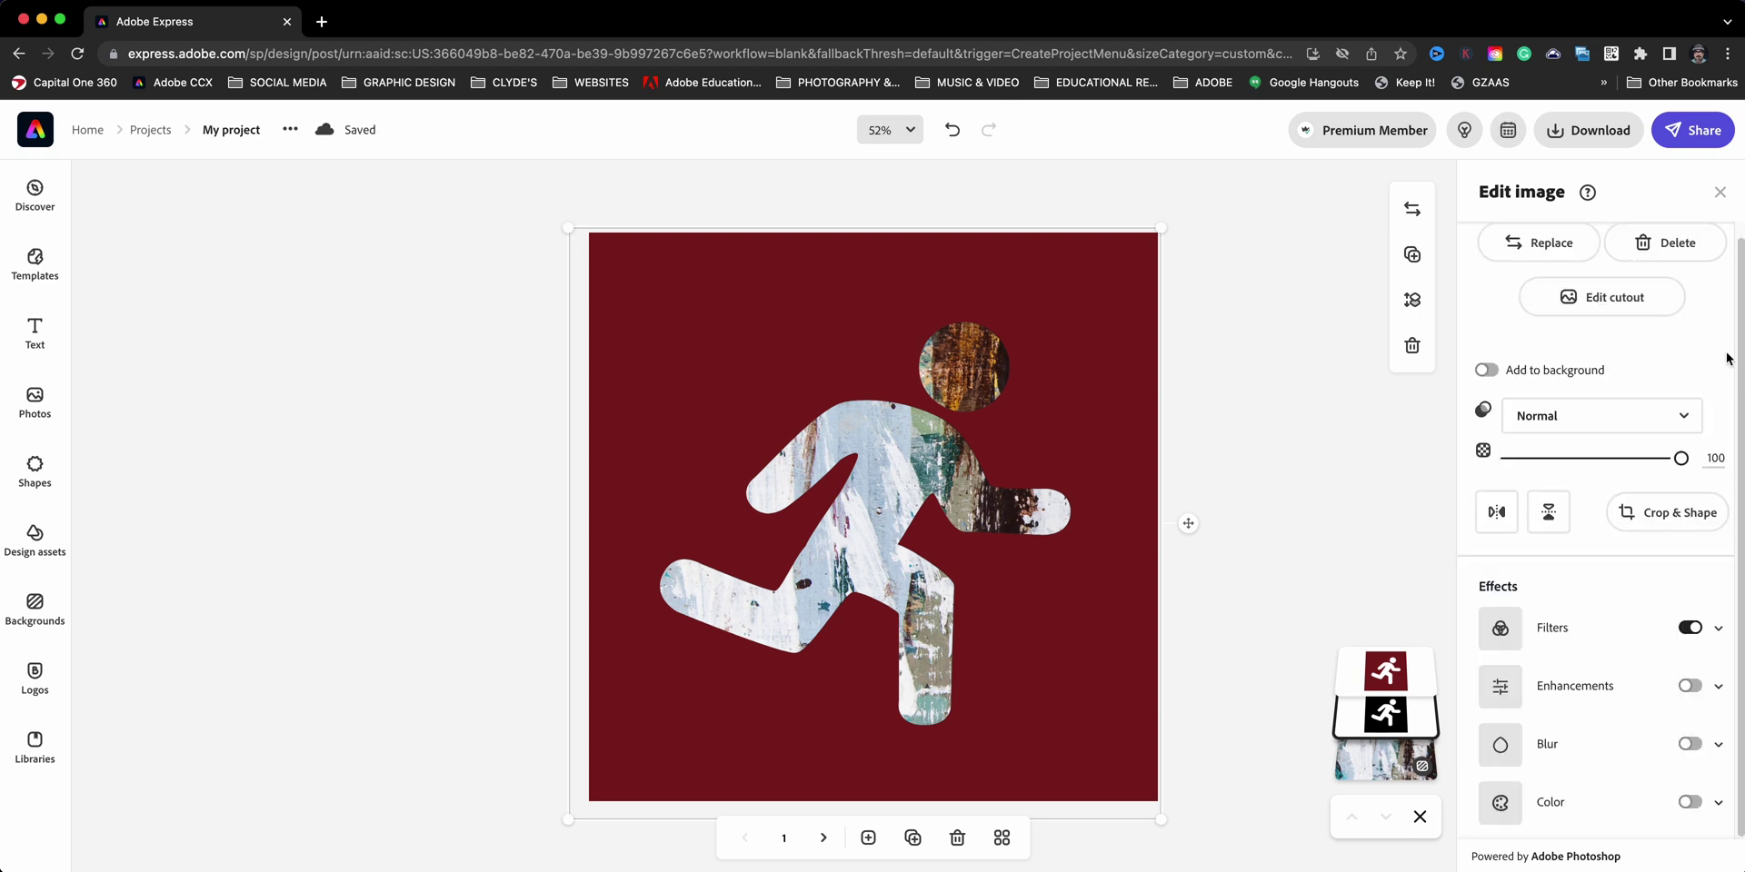
Step: Blur the black runner copy and shrink it slightly from its top-left corner
click(1692, 745)
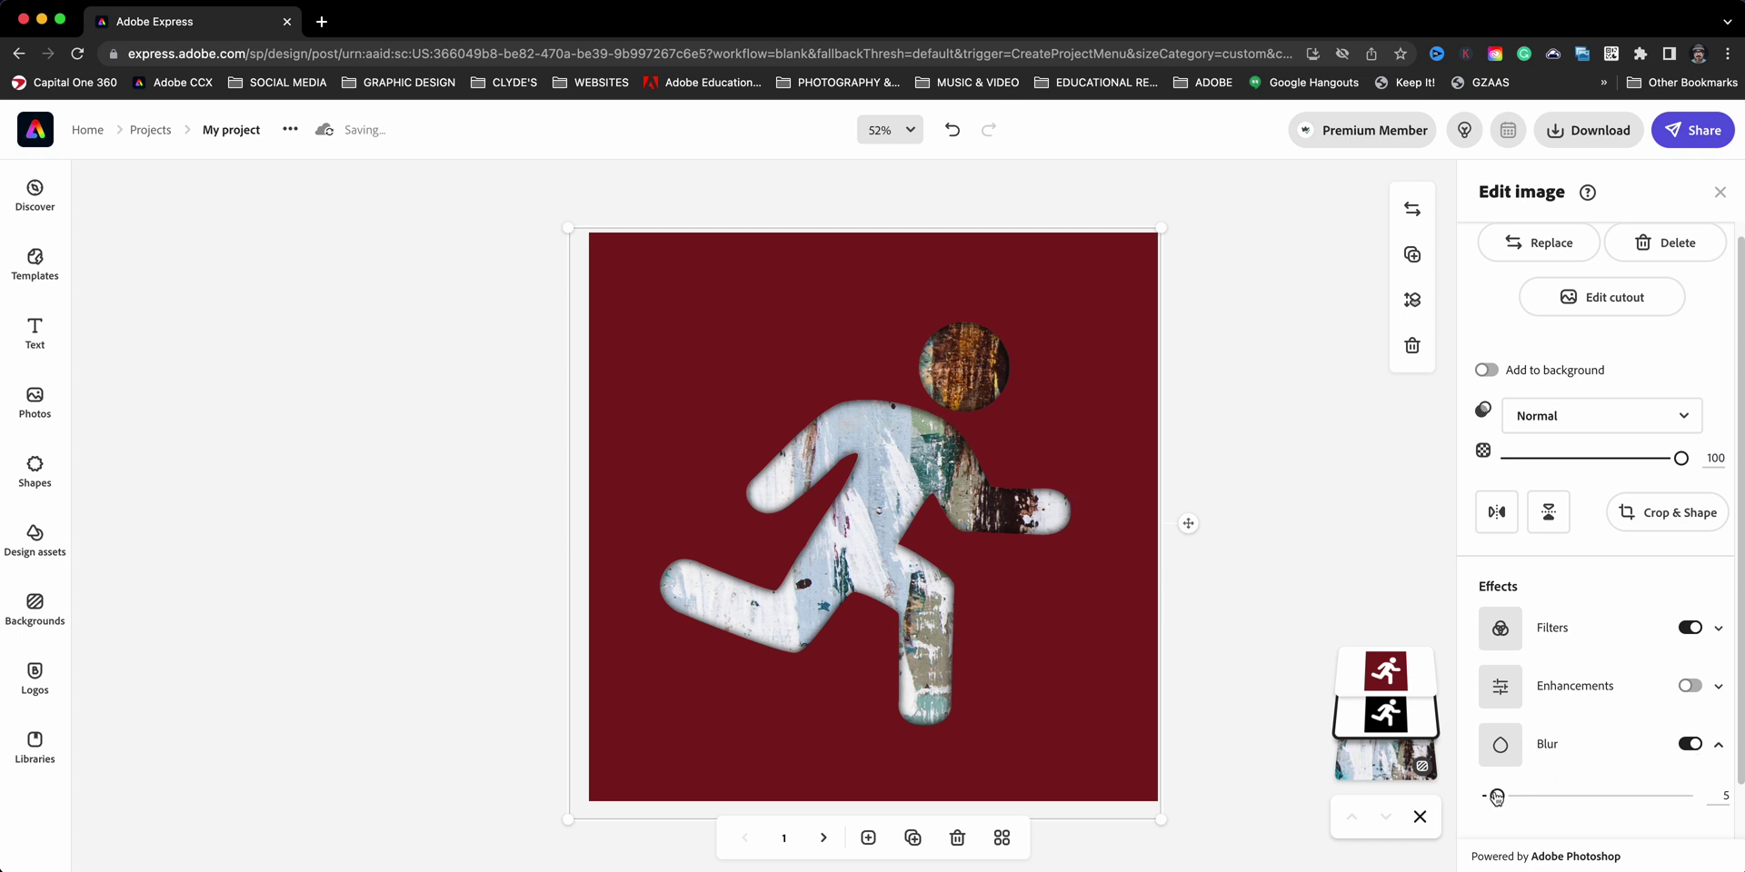
mouse_move(1497, 796)
mouse_down()
mouse_move(1515, 798)
mouse_move(1495, 797)
mouse_up()
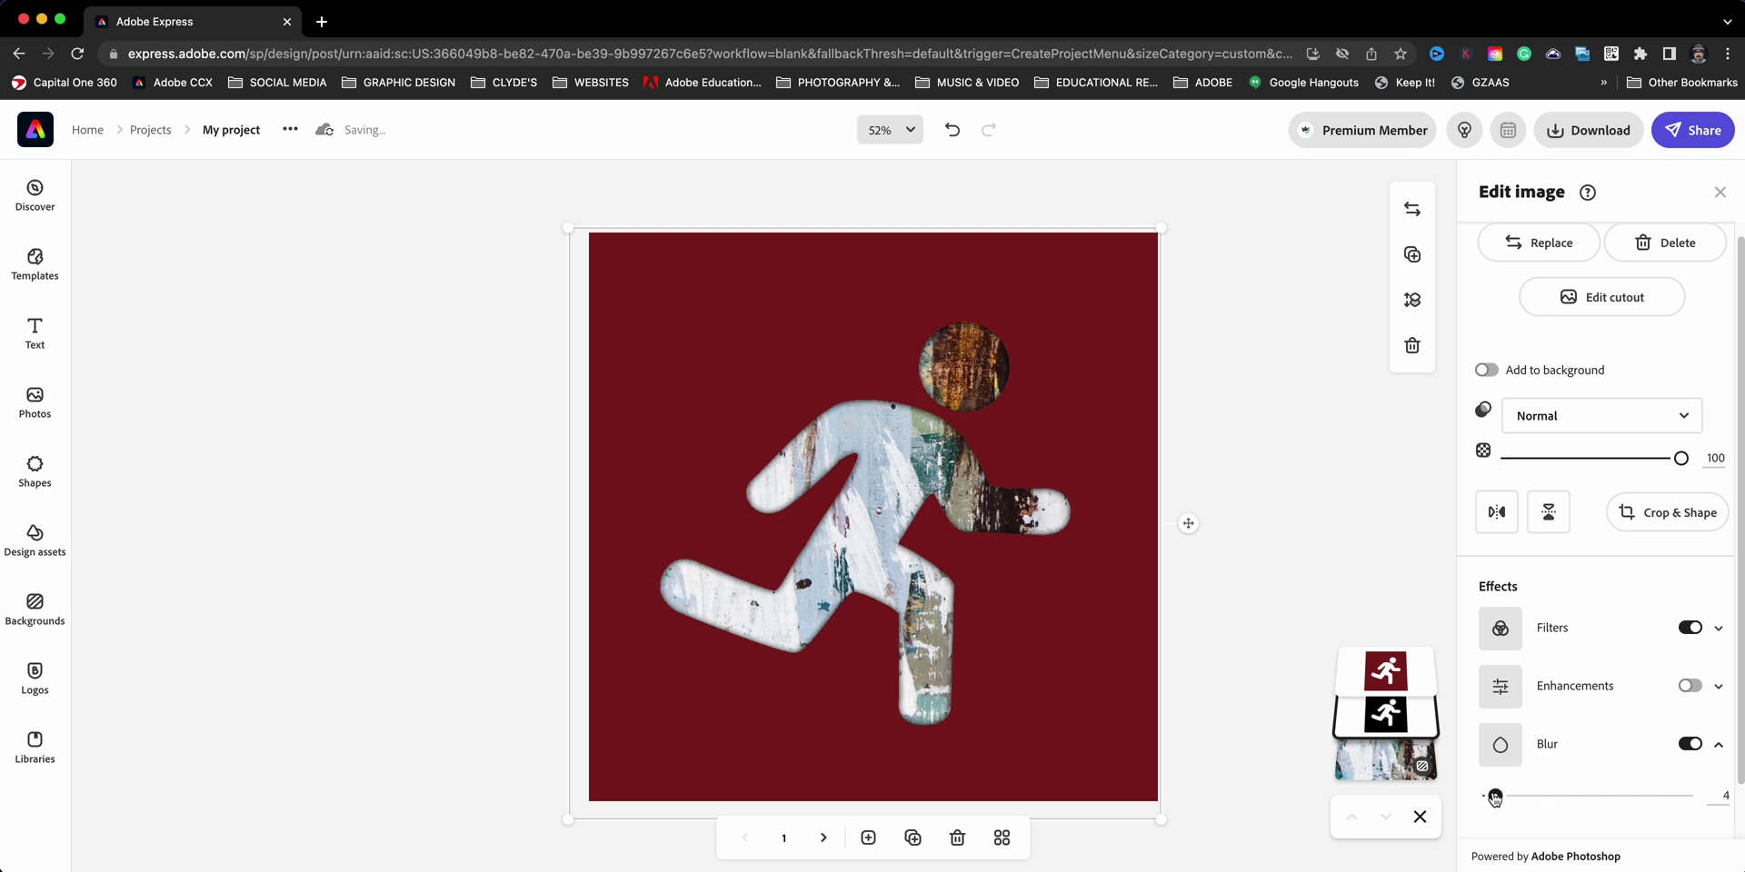
drag(1495, 798, 1497, 797)
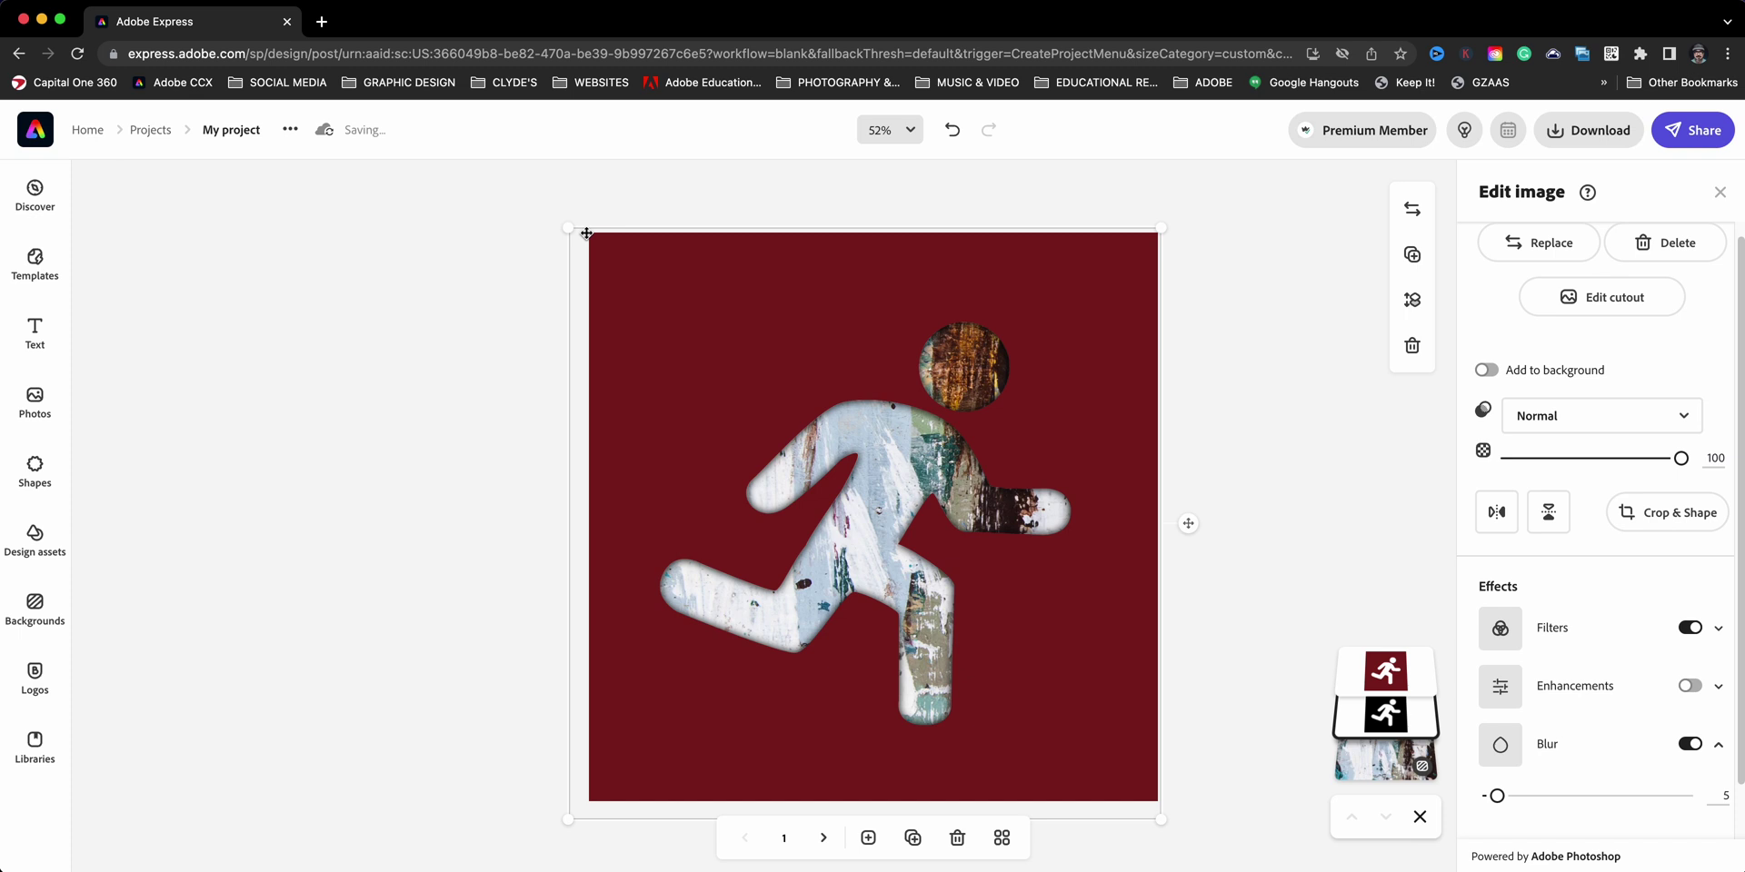
drag(582, 239, 587, 243)
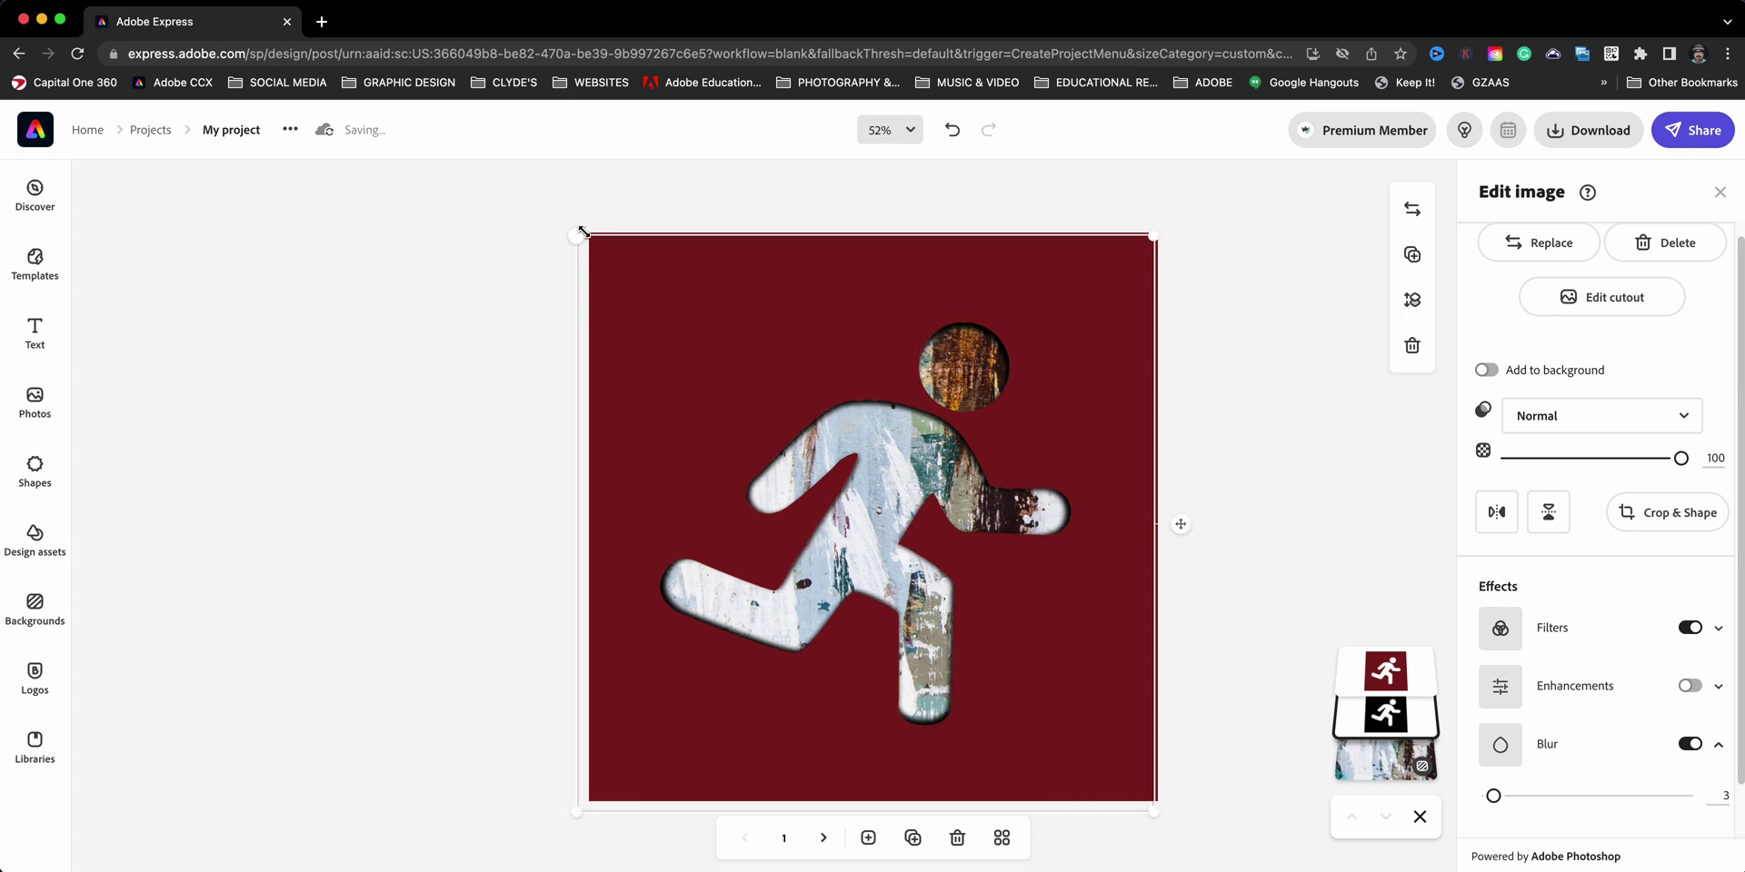
Step: Page through pages 2 and 3, then return to page 1
click(817, 837)
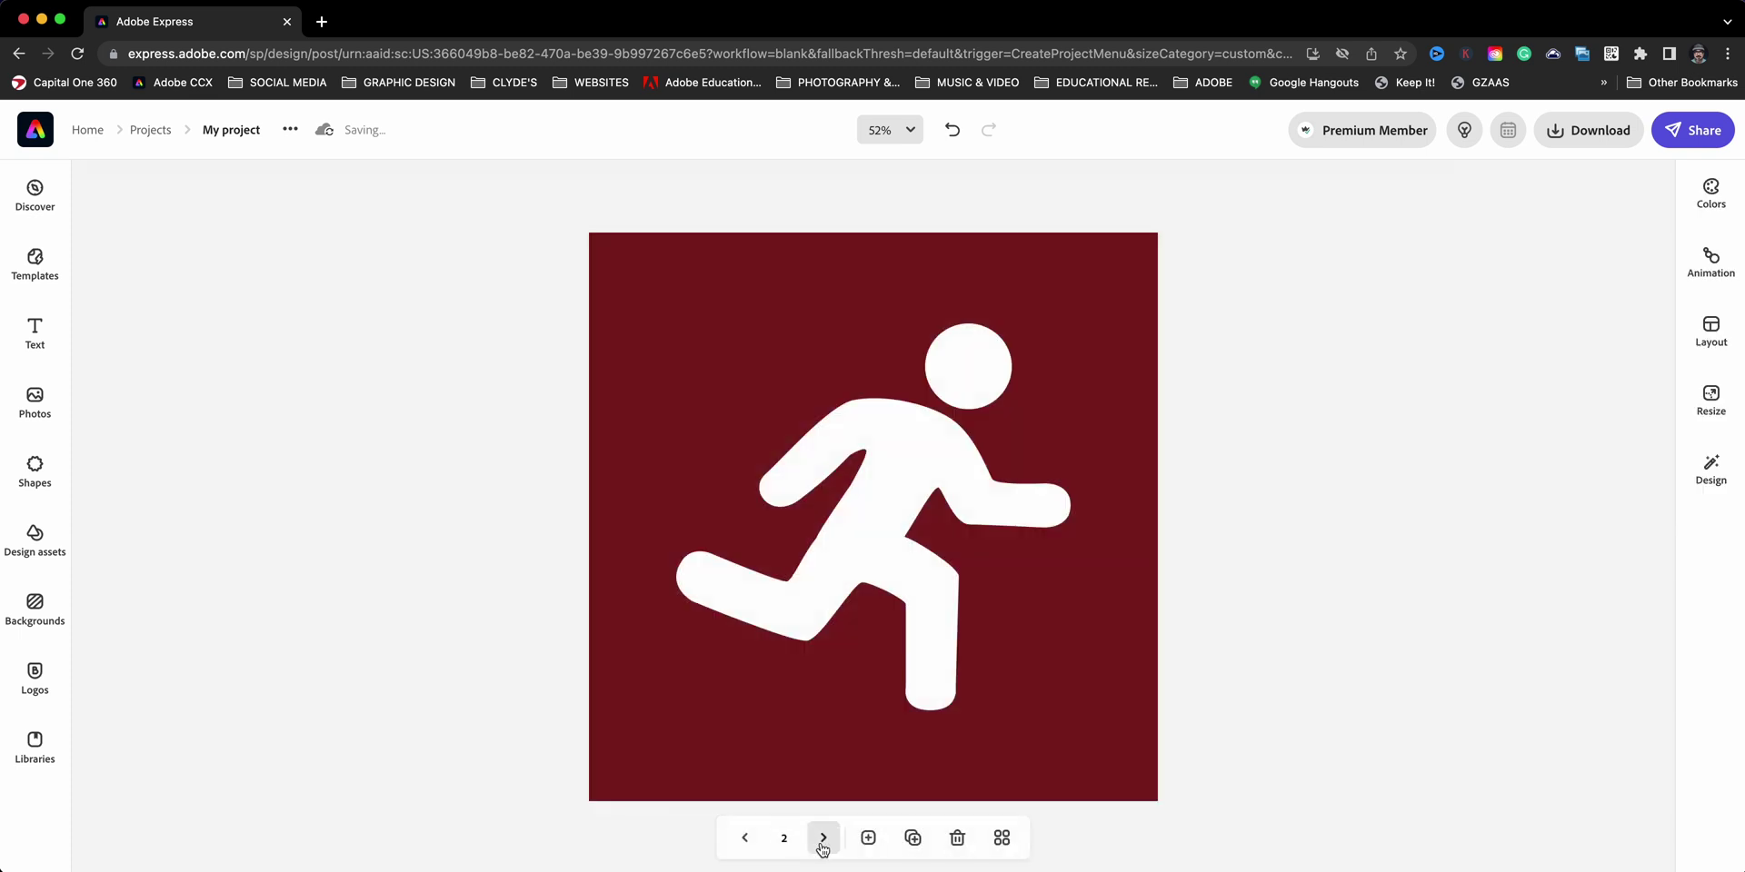
click(822, 837)
click(744, 837)
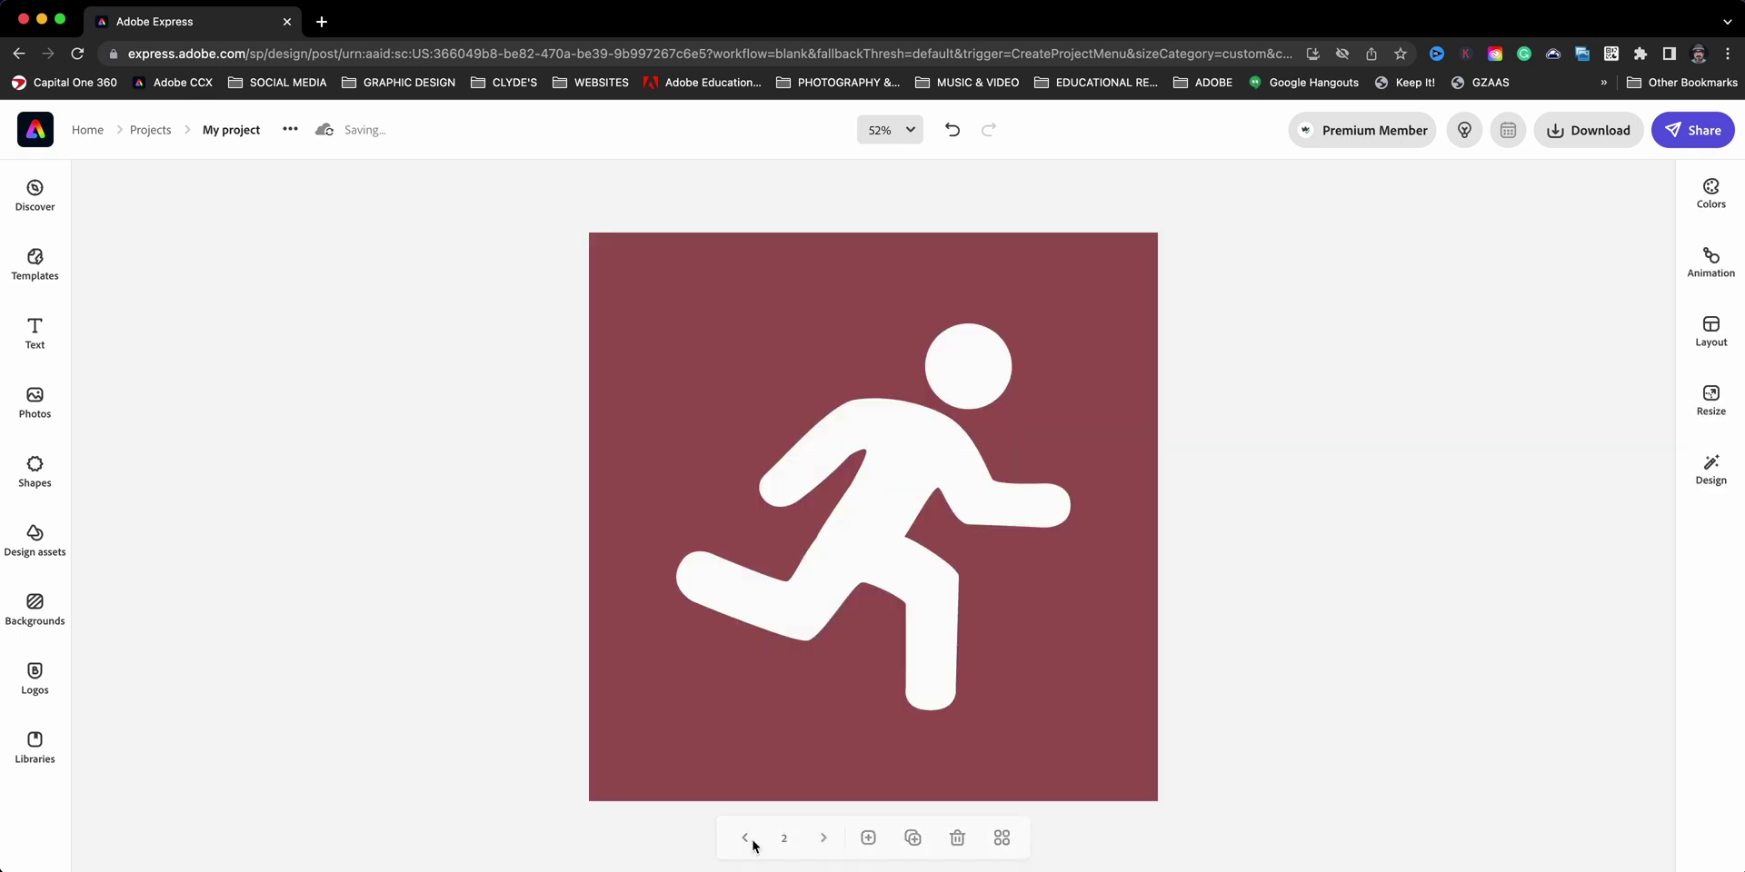
click(745, 838)
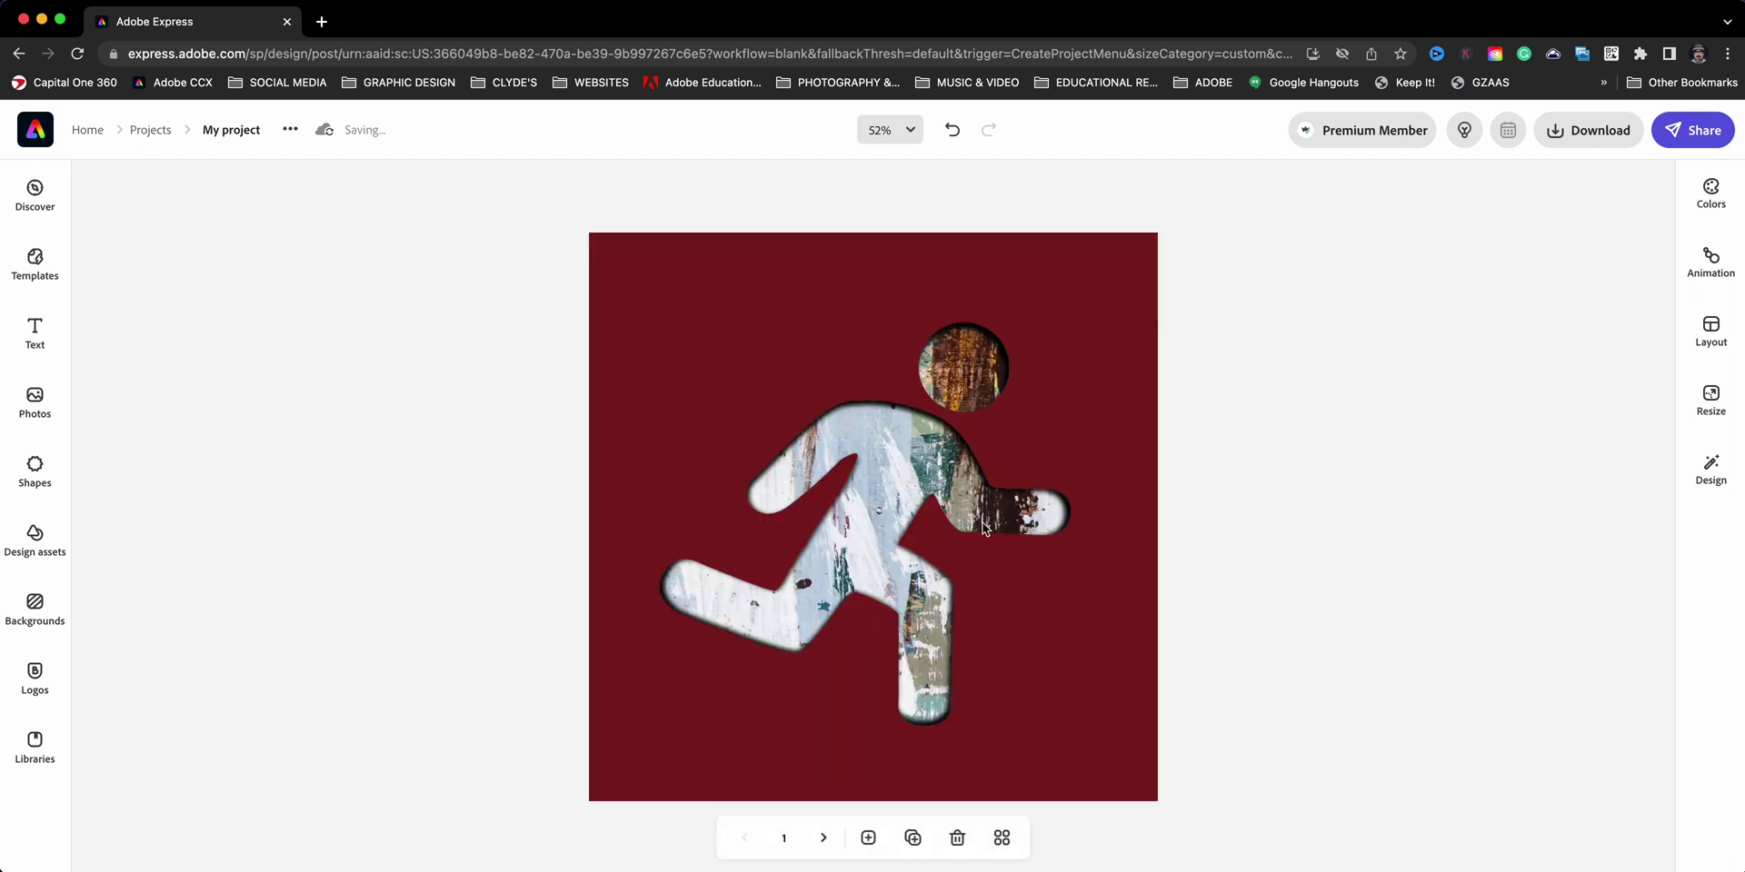
Step: Select the top red runner image on the canvas to show its image editing options
click(999, 459)
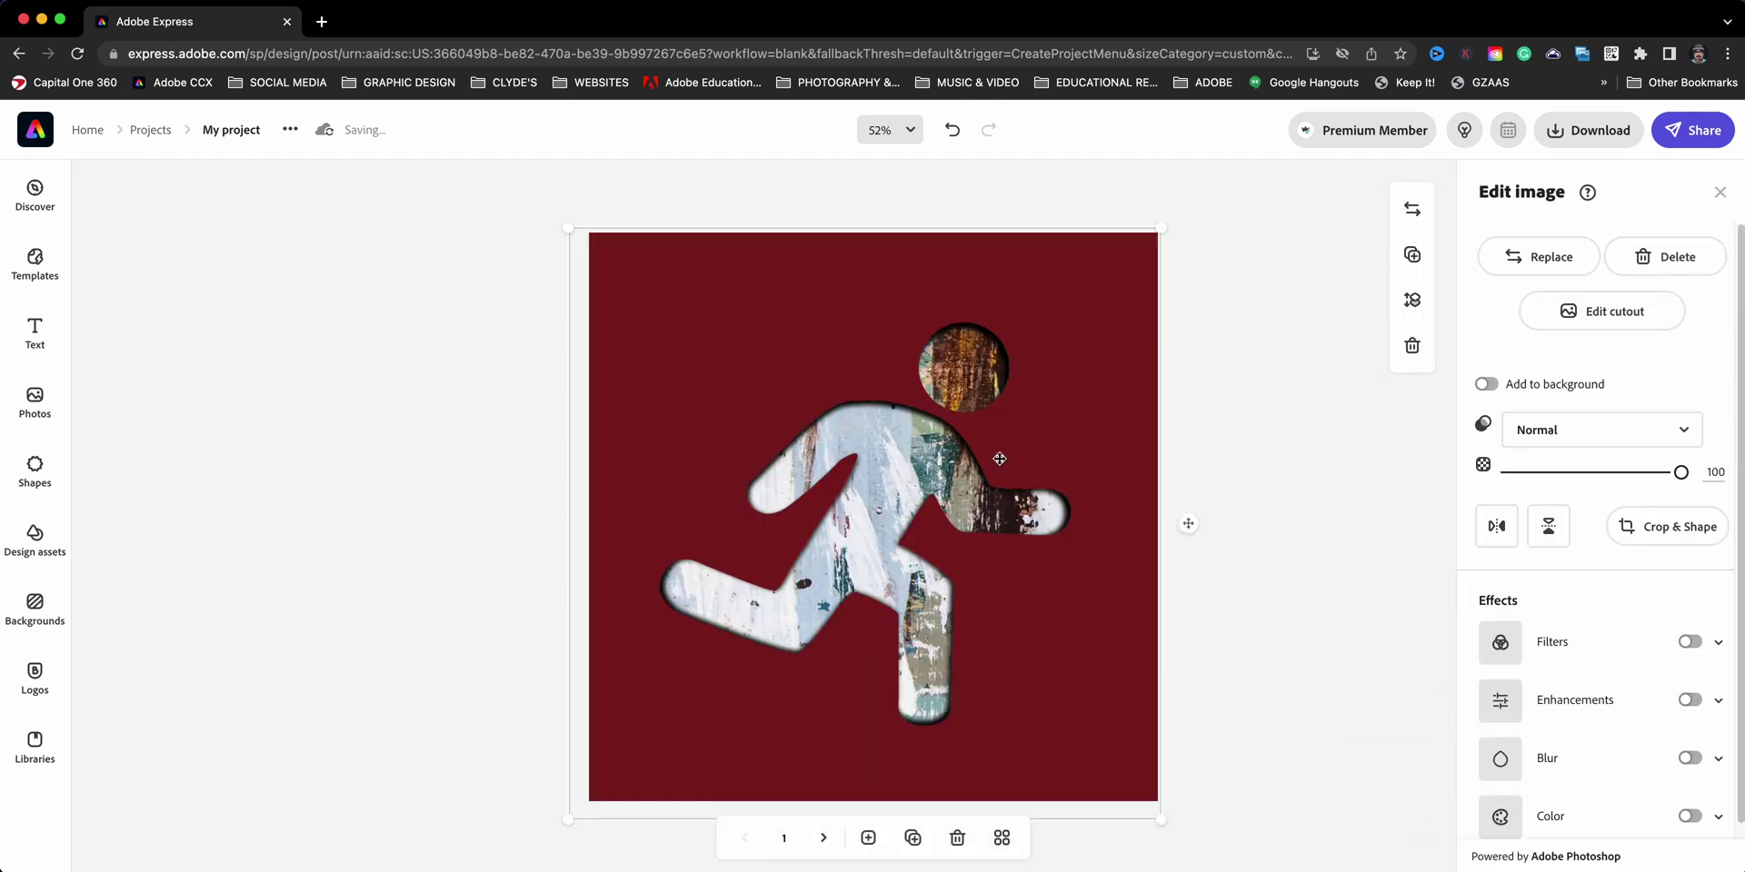